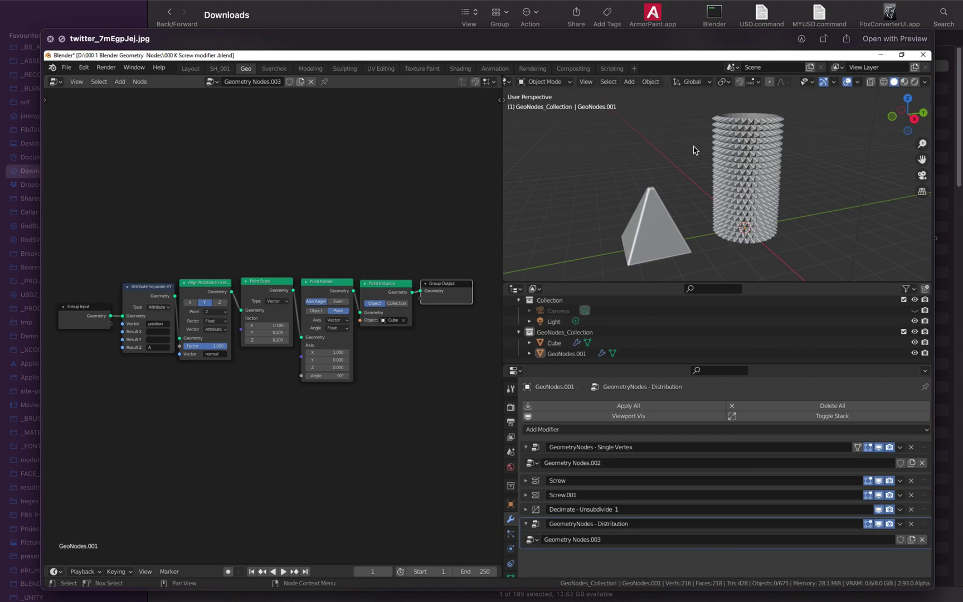
- View the next brick-tower reference image in Quick Look, then close it and return to Blender
left_click_drag(454, 44, 451, 52)
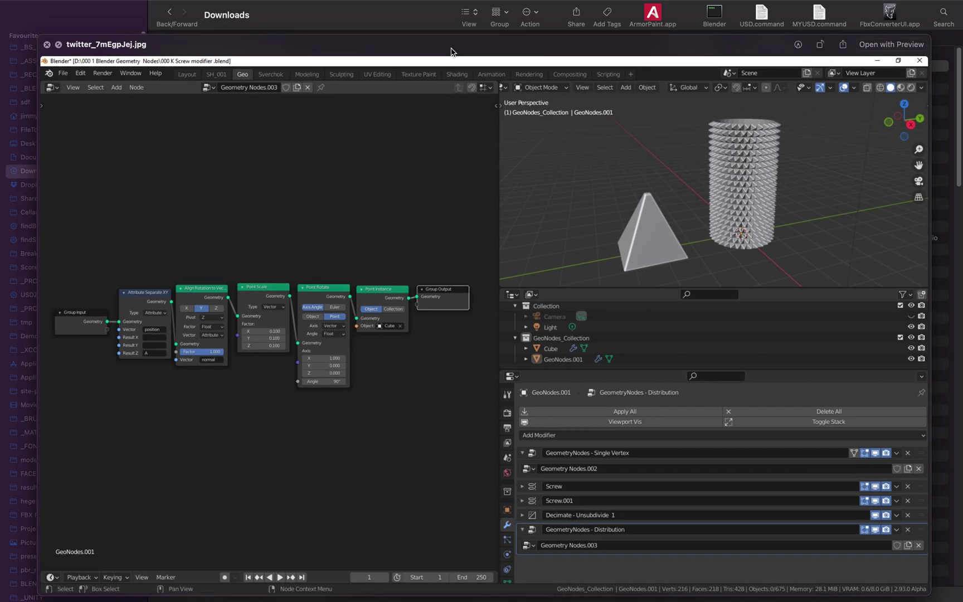
key("Down")
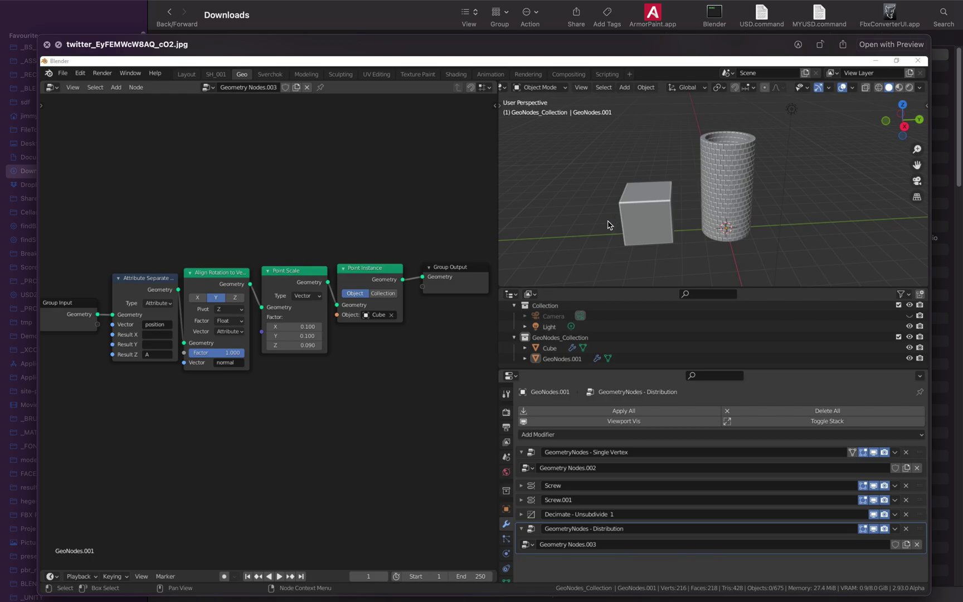
key("space")
key("ctrl+Right")
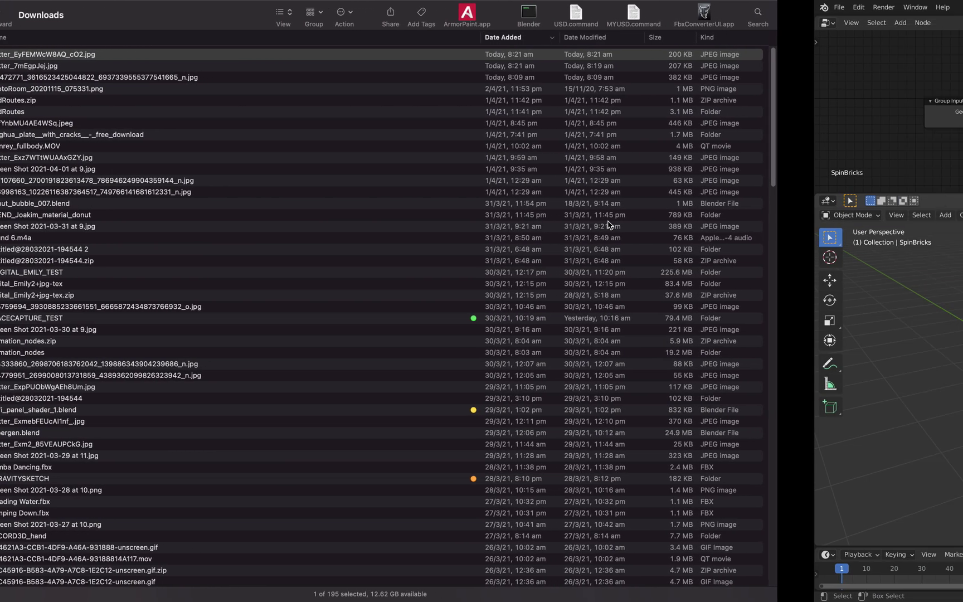
middle_click_drag(504, 385, 445, 310)
- Enlarge the node editor and properties areas, then expand the GN_SingleVertex modifier
scroll(468, 357, "down", 3)
scroll(469, 364, "up", 3)
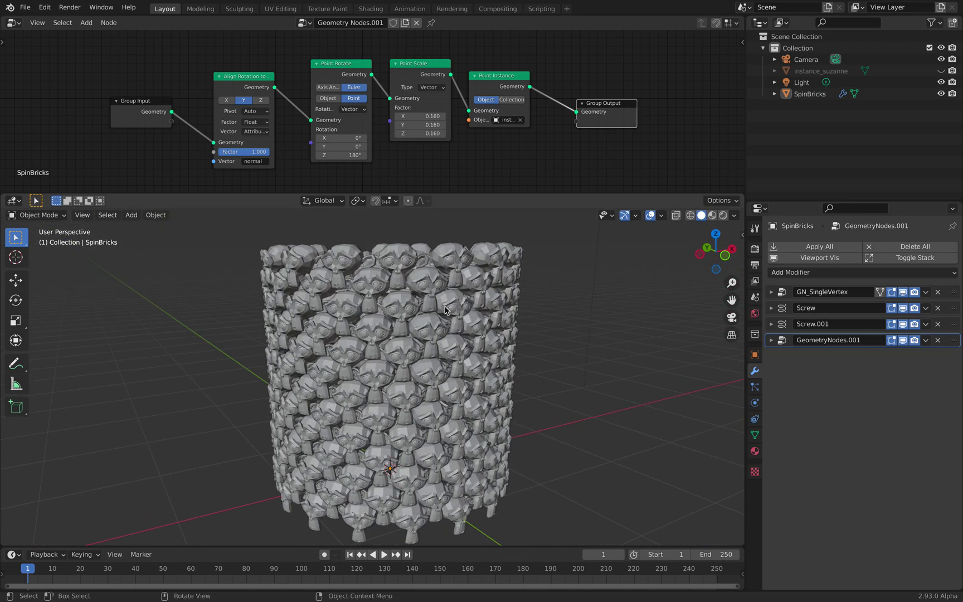
left_click_drag(560, 193, 559, 201)
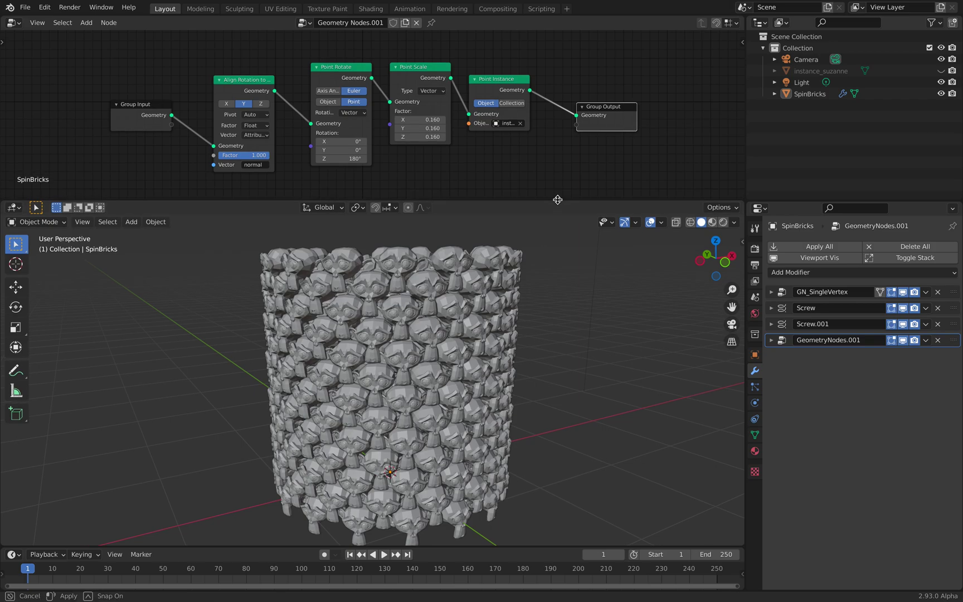
scroll(506, 157, "down", 2)
middle_click_drag(510, 174, 496, 176)
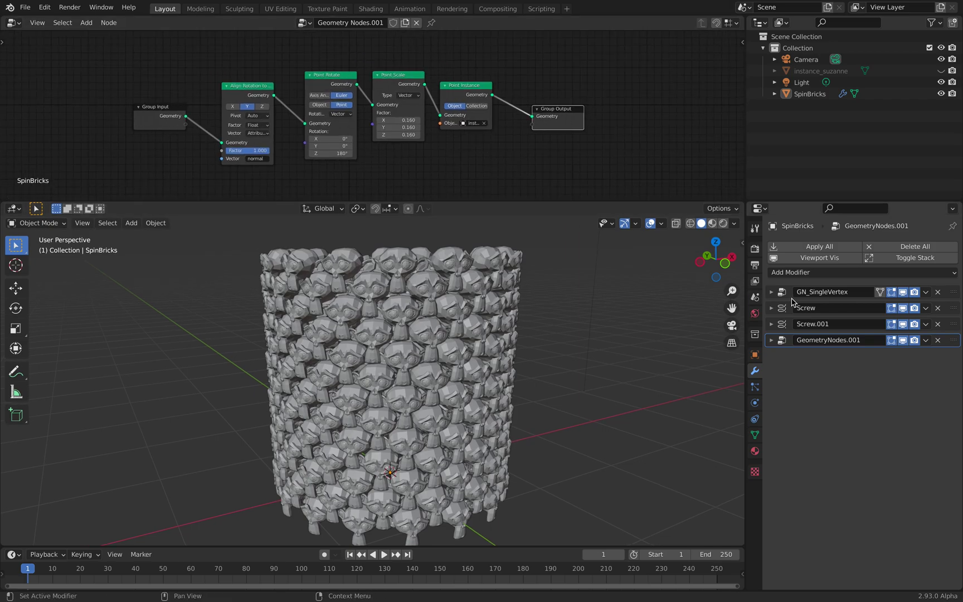
left_click_drag(742, 160, 689, 164)
middle_click_drag(531, 376, 512, 385)
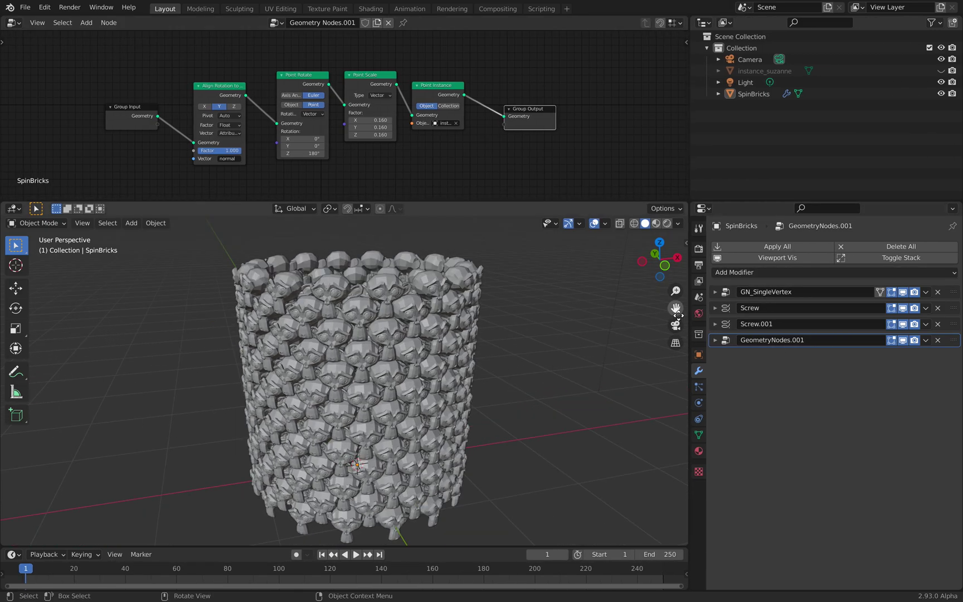
middle_click_drag(613, 301, 568, 301)
left_click(715, 293)
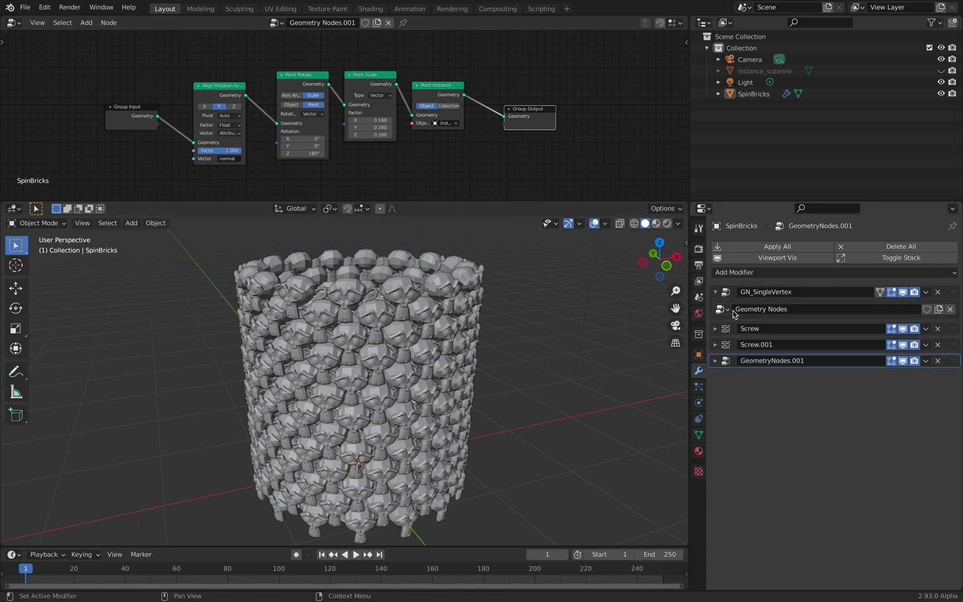
- Show the GN_SingleVertex node tree framed in the editor and move the Line node aside
left_click(952, 296)
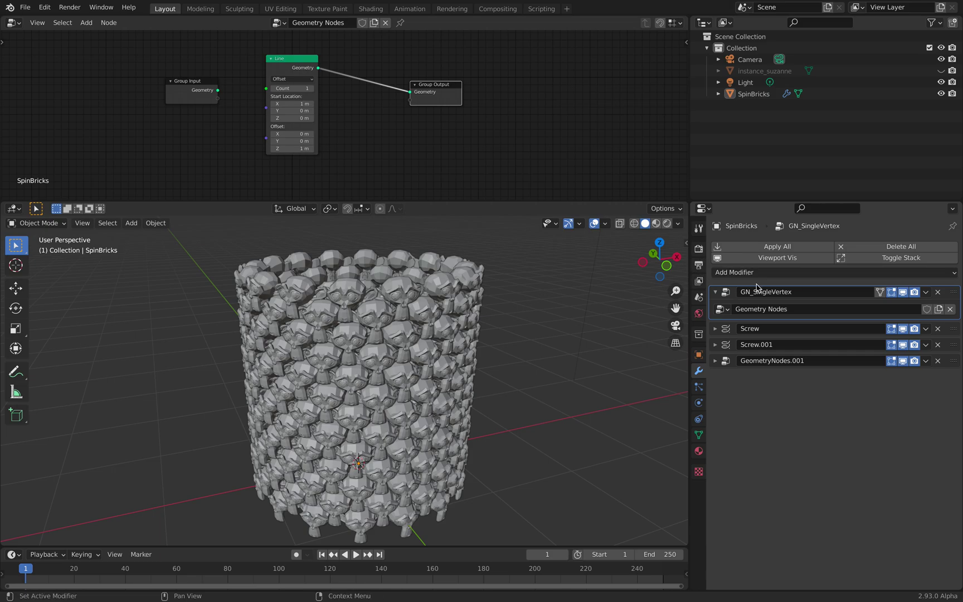
key("Home")
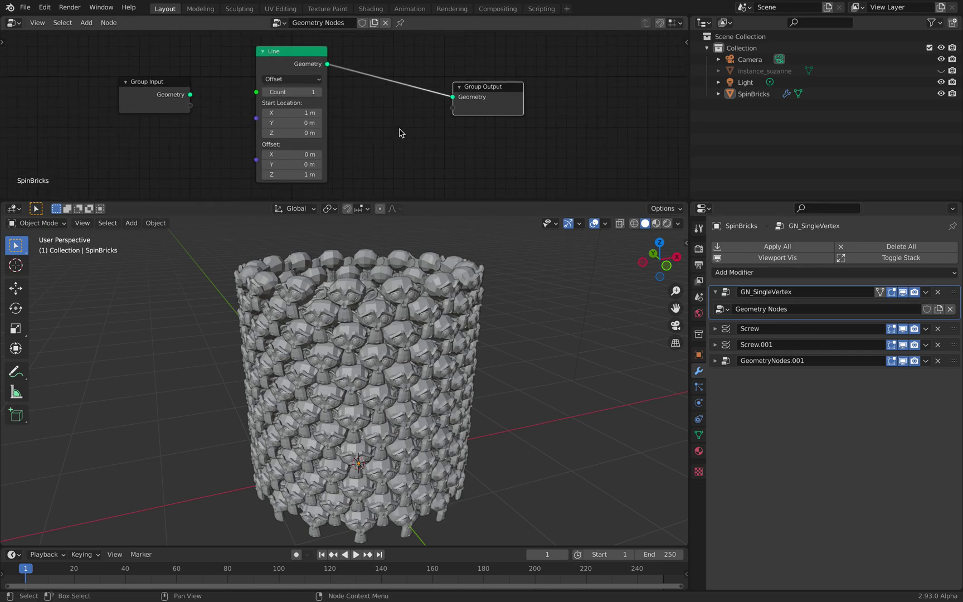
scroll(326, 92, "down", 1)
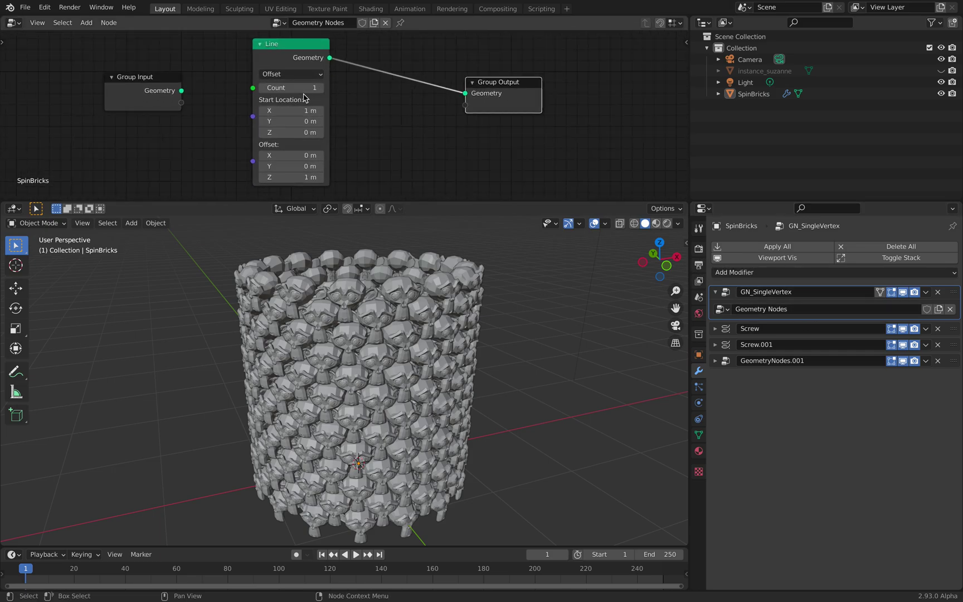
left_click_drag(279, 48, 350, 55)
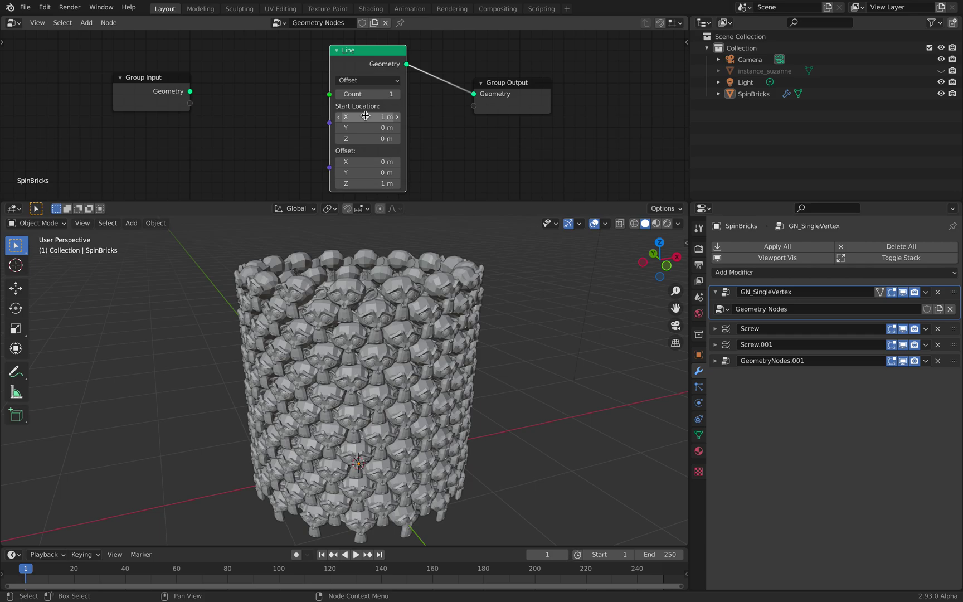
middle_click_drag(401, 129, 400, 116)
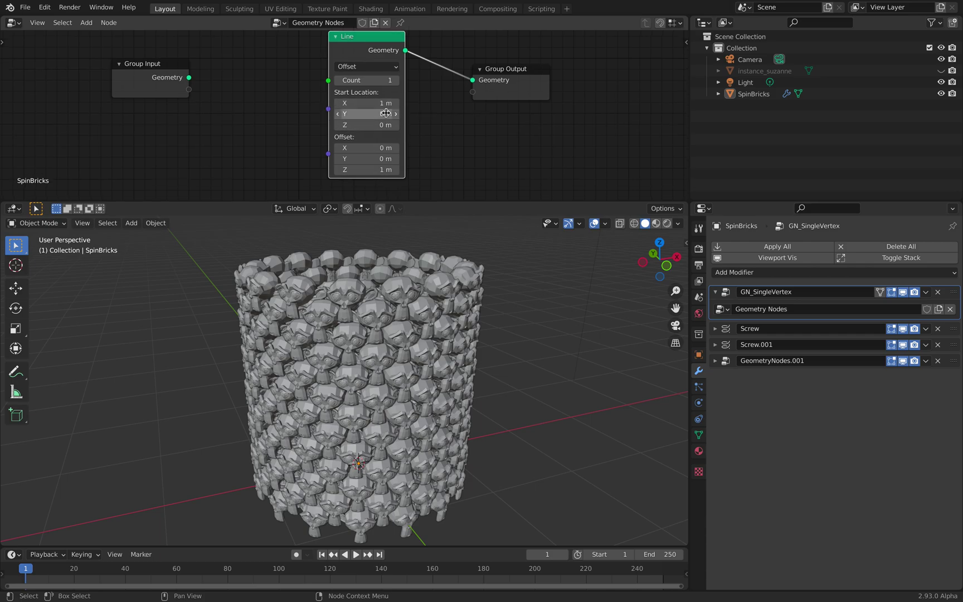
- Try a larger Line Start Location X, then reset it to 1 m
left_click_drag(375, 106, 409, 106)
left_click(375, 105)
type("1")
key("Return")
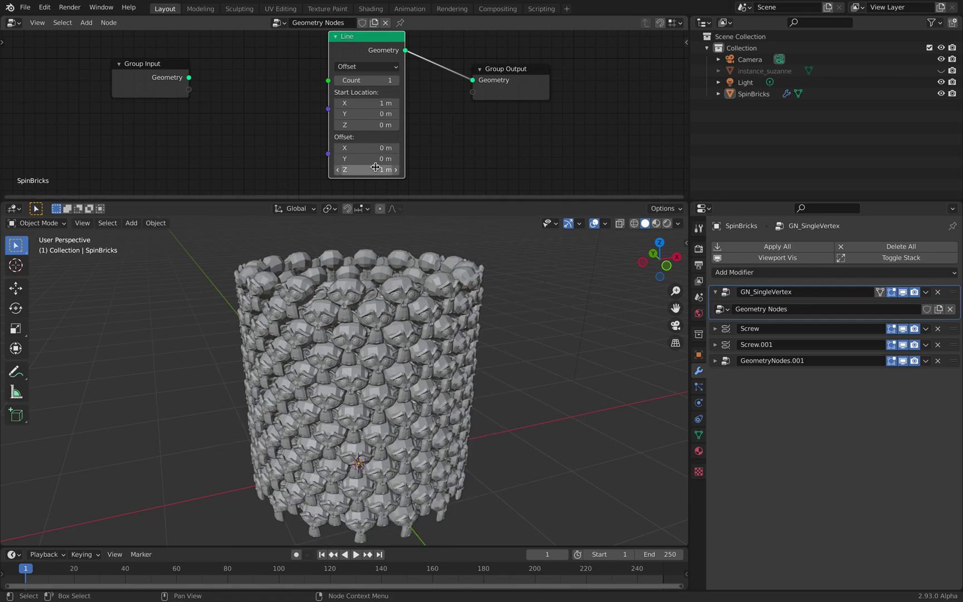
middle_click_drag(447, 146, 438, 142)
scroll(475, 140, "down", 1)
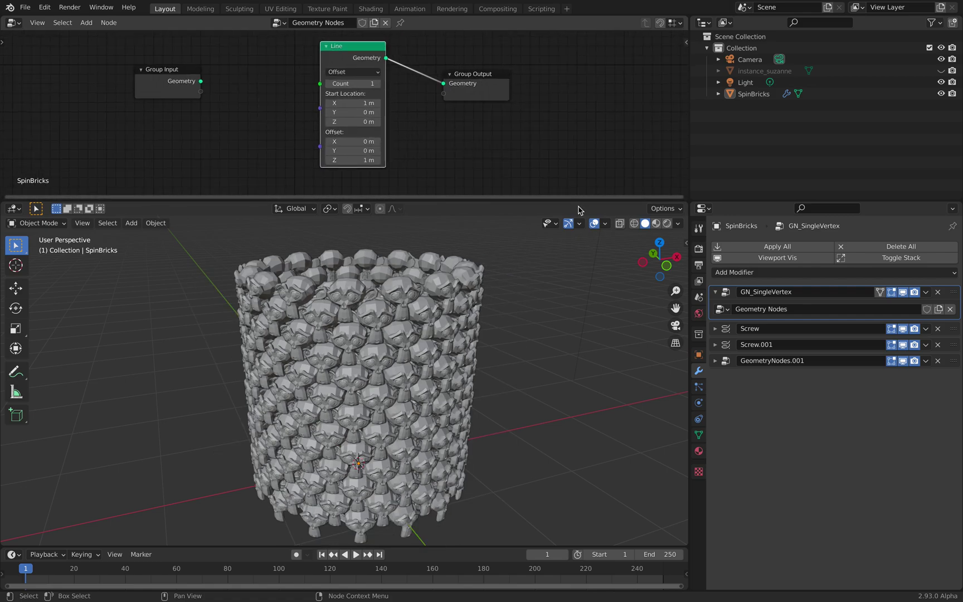
left_click(957, 334)
- Set the first Screw modifier to a 98° angle and a 2.1 m screw
left_click(716, 329)
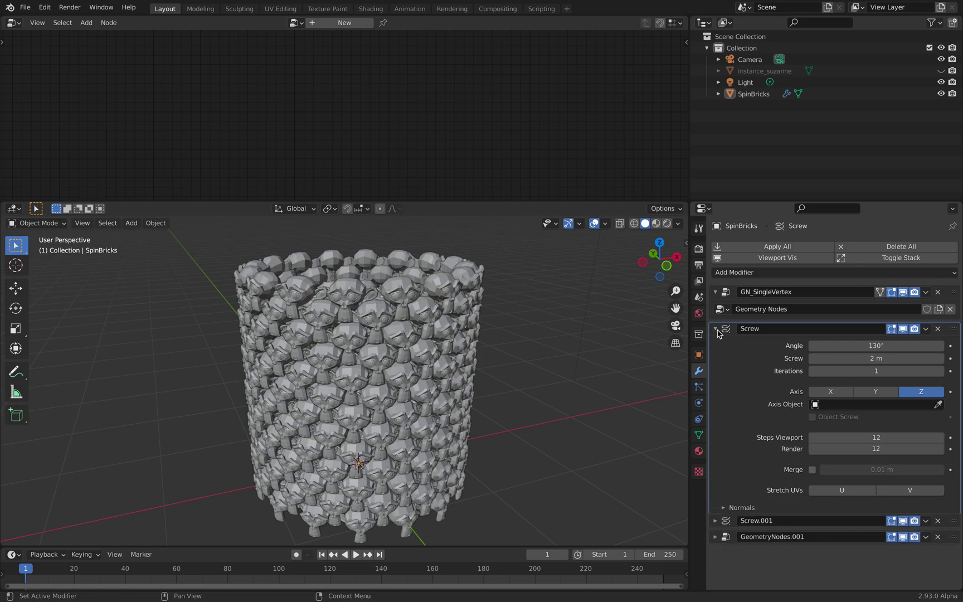
mouse_move(852, 349)
left_mouse_down()
mouse_move(806, 349)
mouse_move(872, 350)
mouse_move(864, 358)
mouse_move(875, 359)
mouse_move(856, 359)
left_mouse_up()
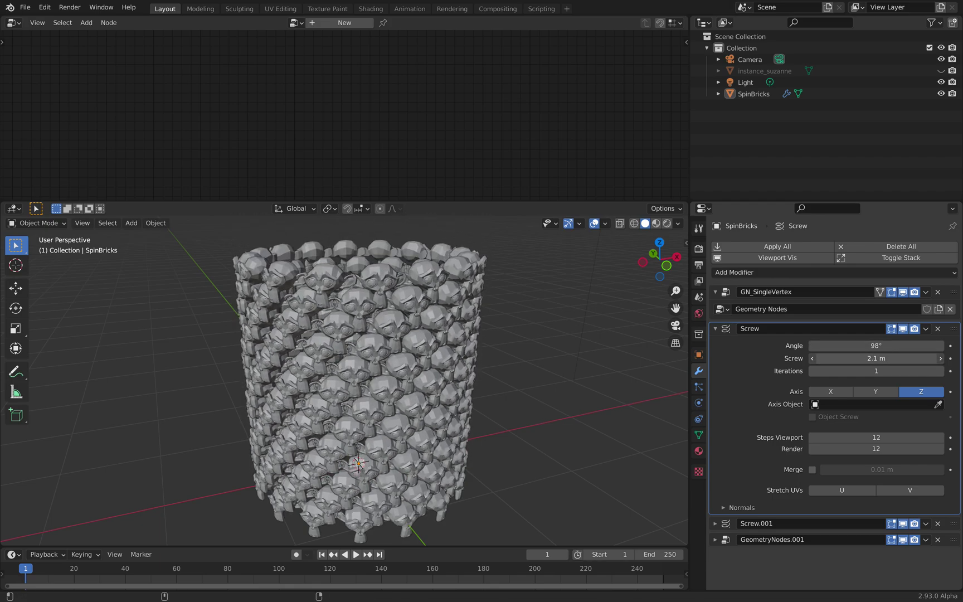
left_click(715, 524)
scroll(814, 523, "down", 3)
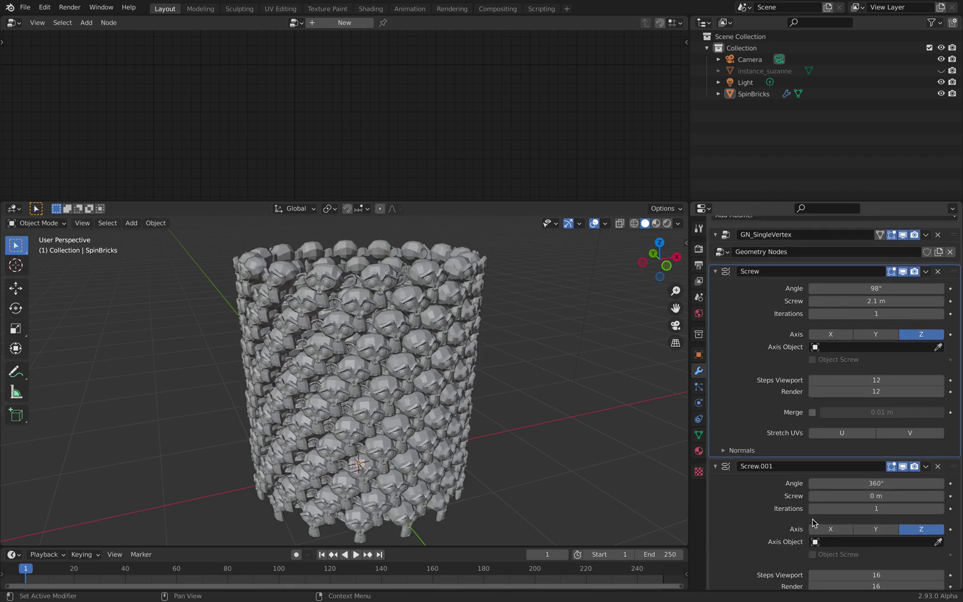
scroll(892, 437, "up", 2)
- Toggle Screw.001's viewport display off and back on to compare the monkey column
left_click(902, 510)
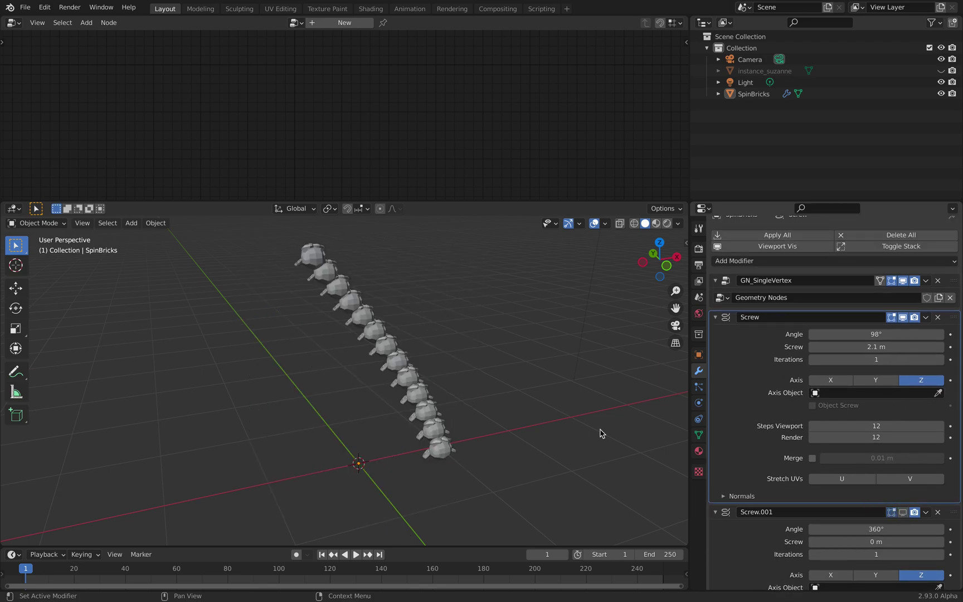
middle_click_drag(540, 432, 362, 393)
left_click(907, 511)
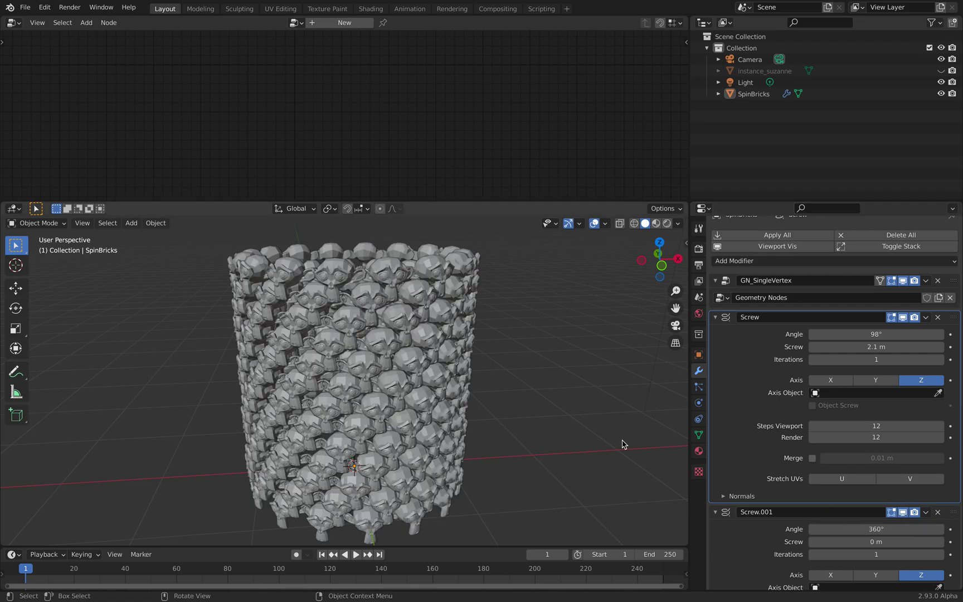
middle_click_drag(624, 443, 483, 358)
scroll(826, 417, "down", 2)
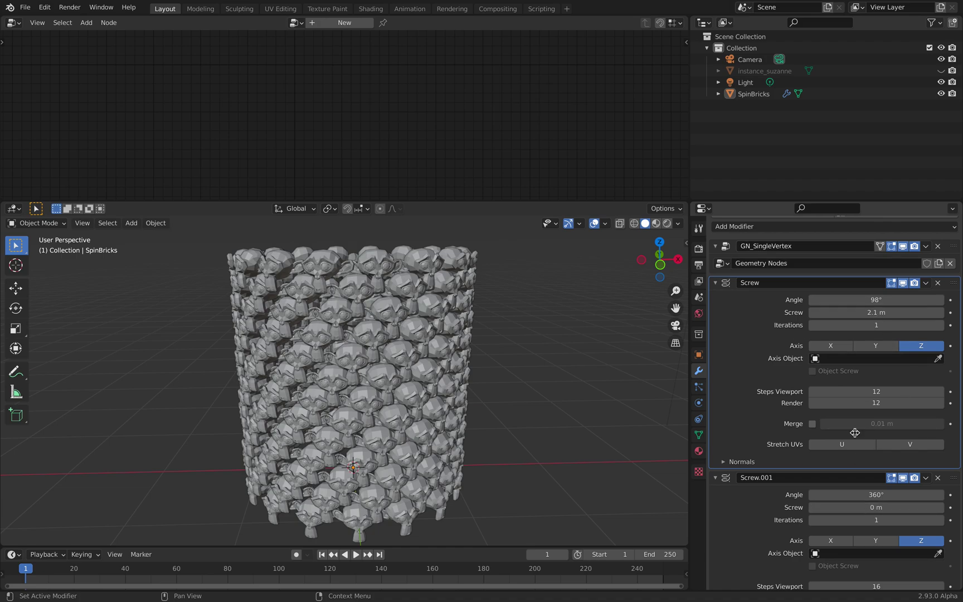
scroll(862, 454, "down", 2)
scroll(863, 454, "down", 3)
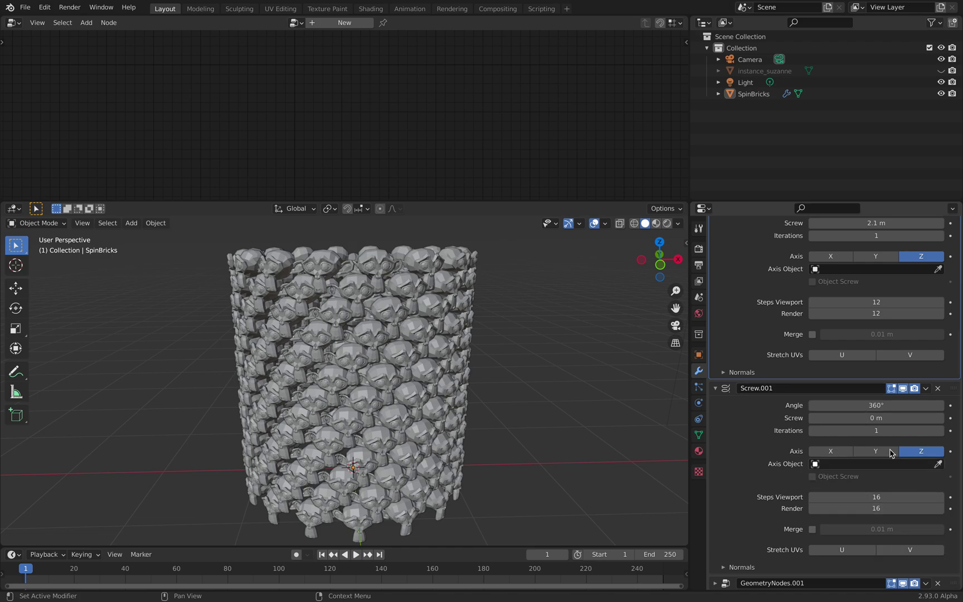
left_click(954, 584)
- In GeometryNodes.001, move the Align Rotation to Vector node and keep Point Rotate Z at 180°
left_click_drag(179, 92, 137, 82)
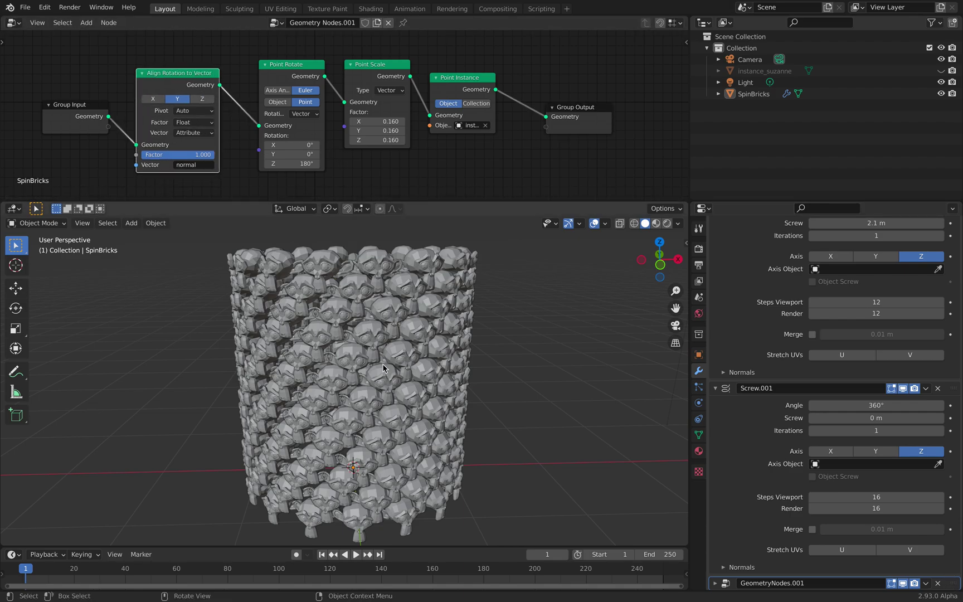
middle_click_drag(457, 374, 439, 307)
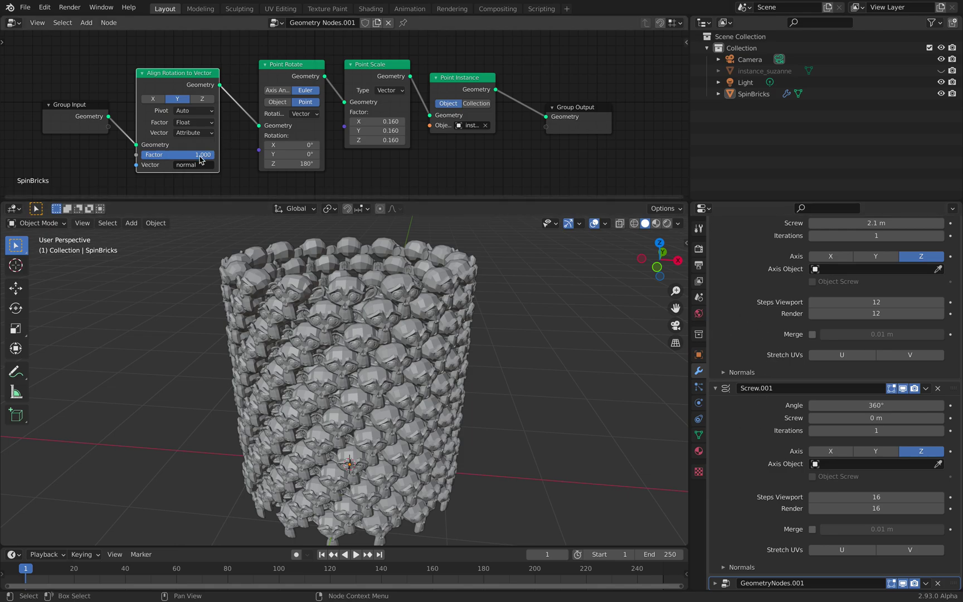
middle_click_drag(334, 289, 393, 282)
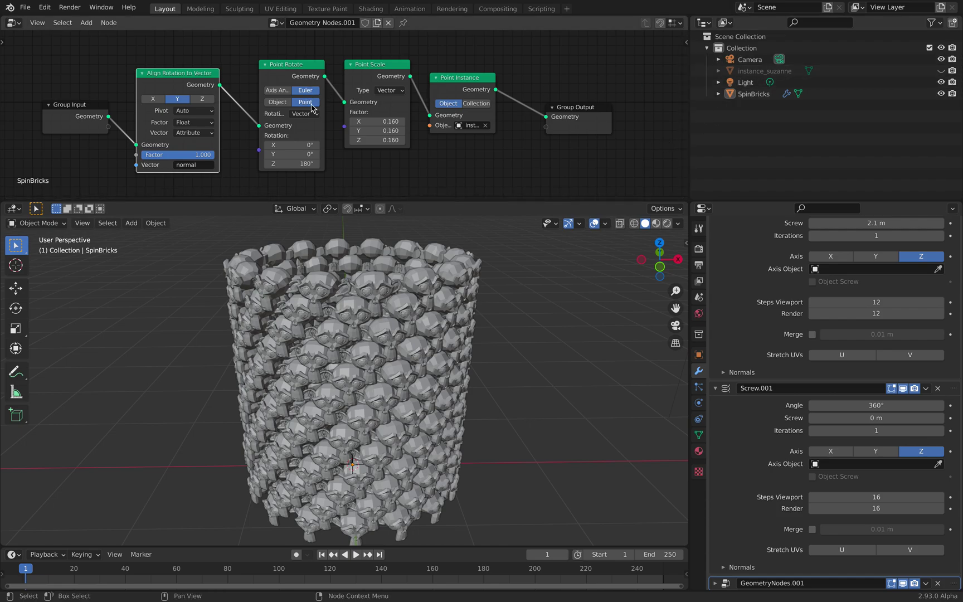
mouse_move(291, 163)
left_mouse_down()
mouse_move(304, 163)
mouse_move(259, 163)
mouse_move(280, 163)
left_mouse_up()
left_click(294, 165)
key("Return")
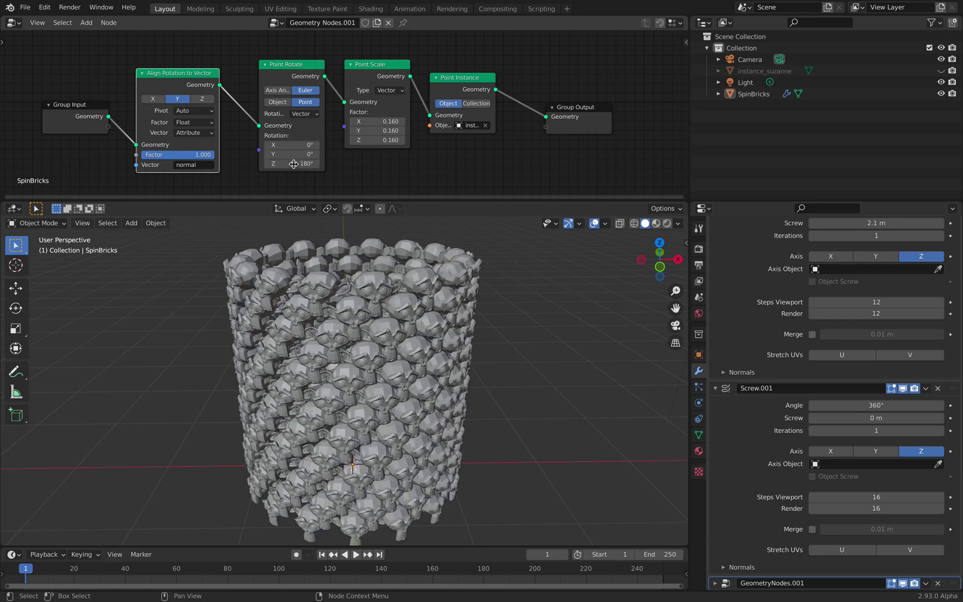
- Raise the Point Scale factor to 0.200 and save as study_screw_001.blend
mouse_move(379, 121)
left_mouse_down()
mouse_move(401, 140)
mouse_move(385, 140)
left_mouse_up()
left_click_drag(454, 87, 476, 87)
right_click(476, 87)
middle_click_drag(241, 96, 278, 94)
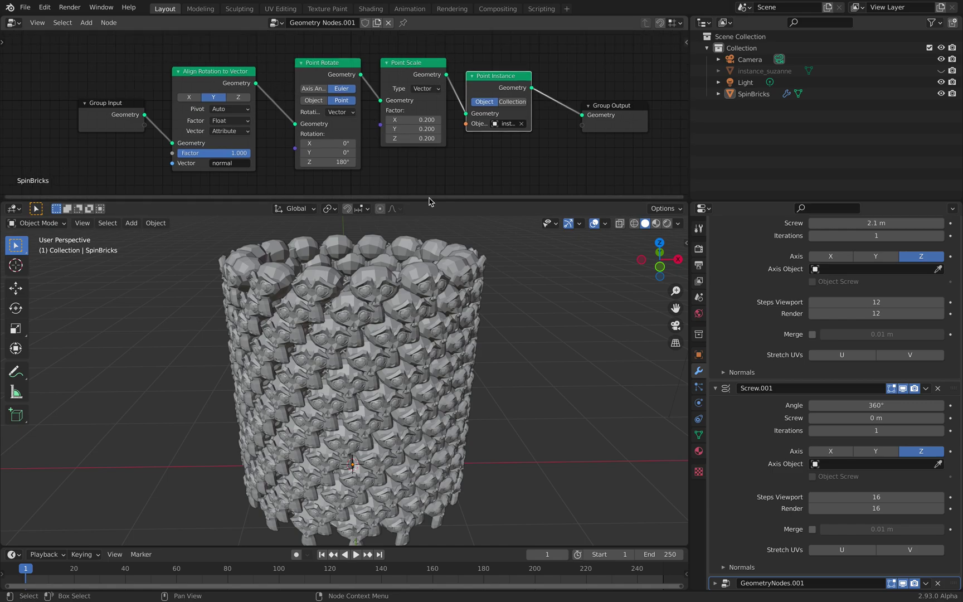
middle_click_drag(489, 315, 505, 317)
key("ctrl+s")
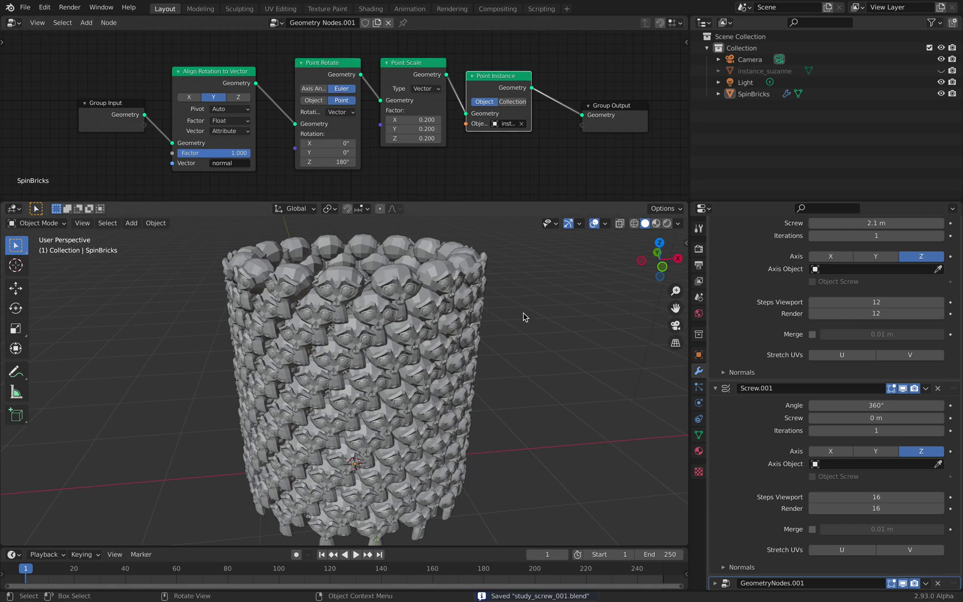
- Start a new General file and delete all three default objects
left_click(25, 7)
mouse_move(39, 20)
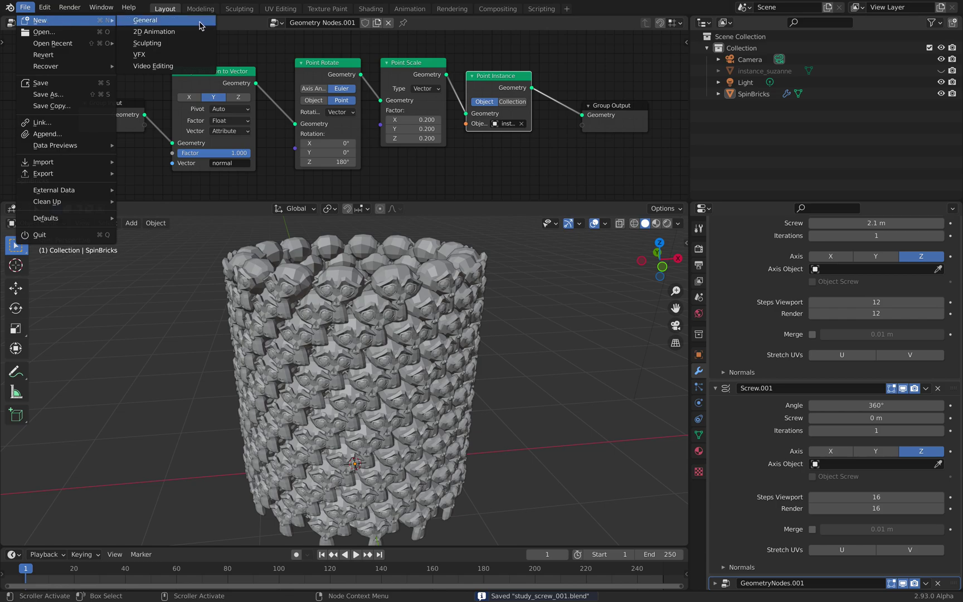
left_click(201, 23)
key("a")
key("x")
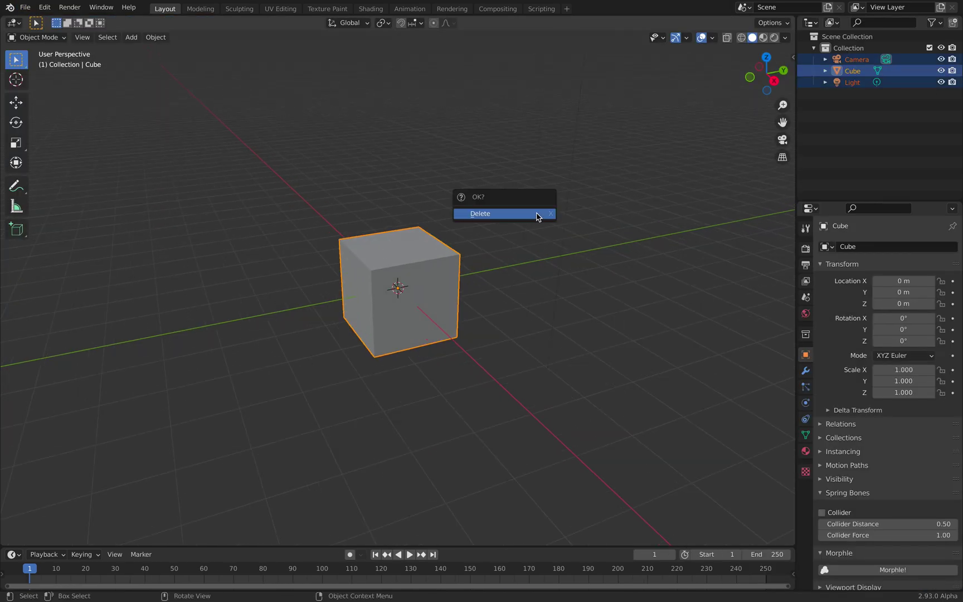
left_click(538, 215)
- Add a cube and delete all its vertices, leaving an empty mesh
middle_click_drag(531, 224, 701, 204)
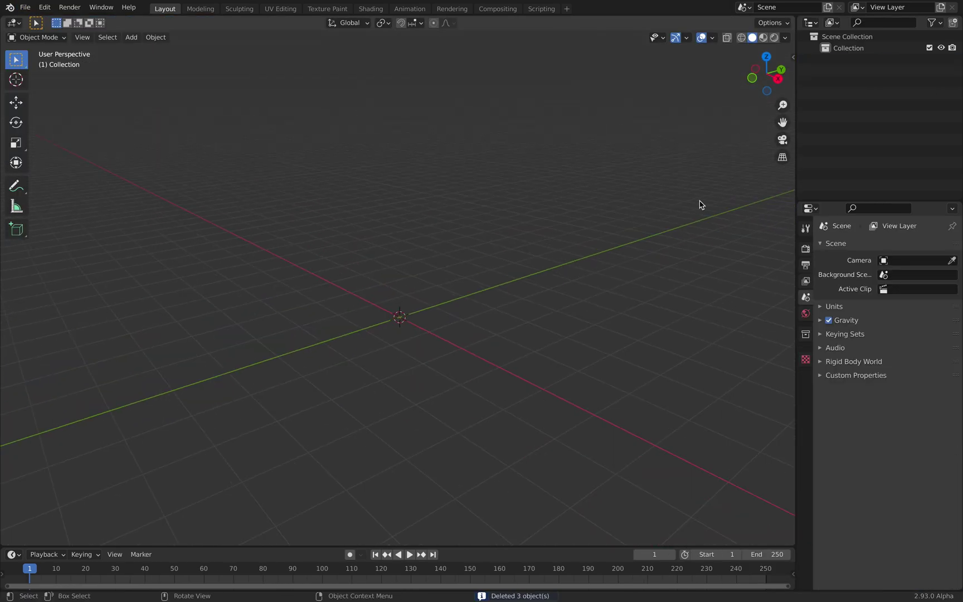
key("shift+a")
mouse_move(501, 218)
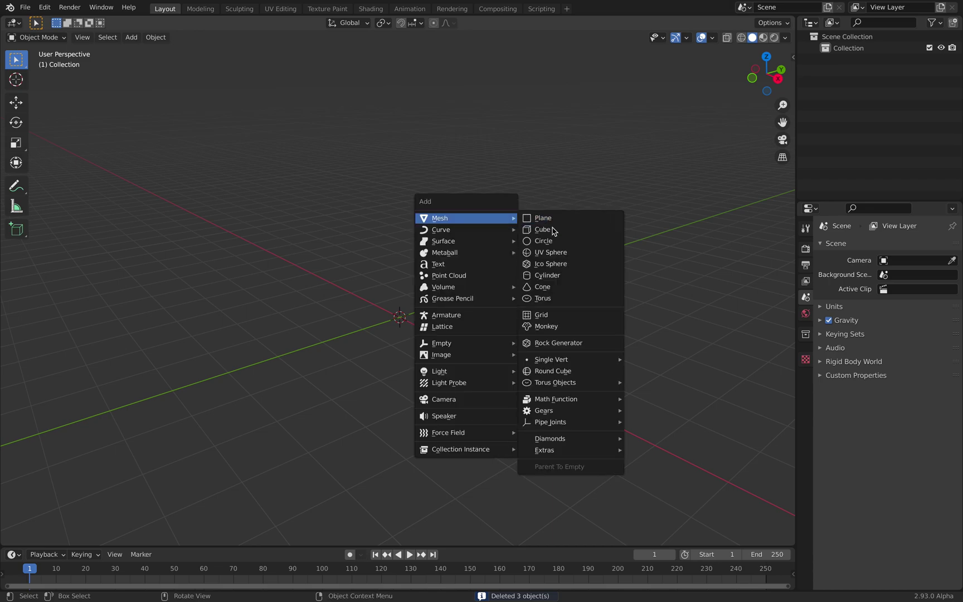
left_click(552, 229)
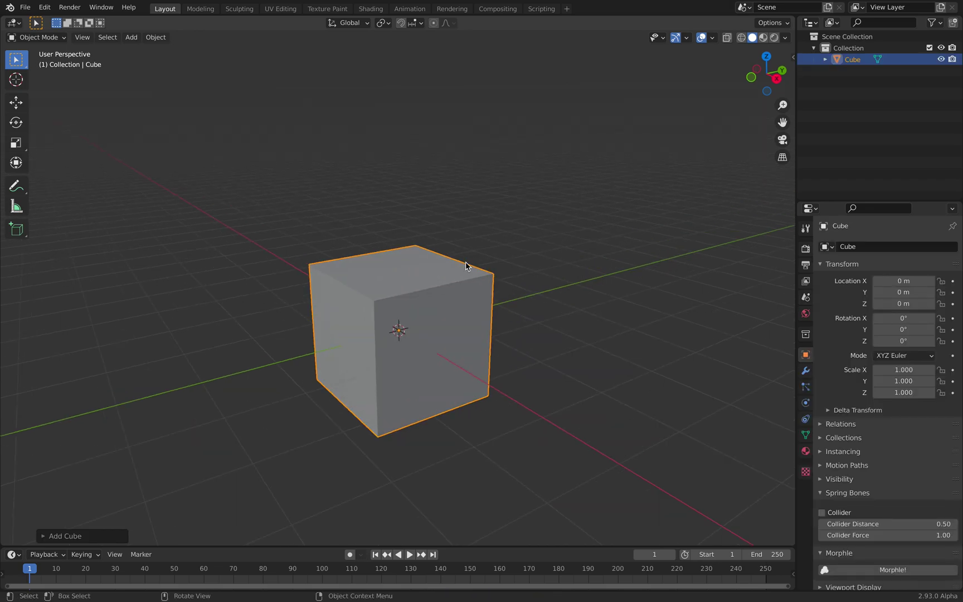
key("Tab")
middle_click_drag(466, 266, 450, 268)
right_click(450, 269)
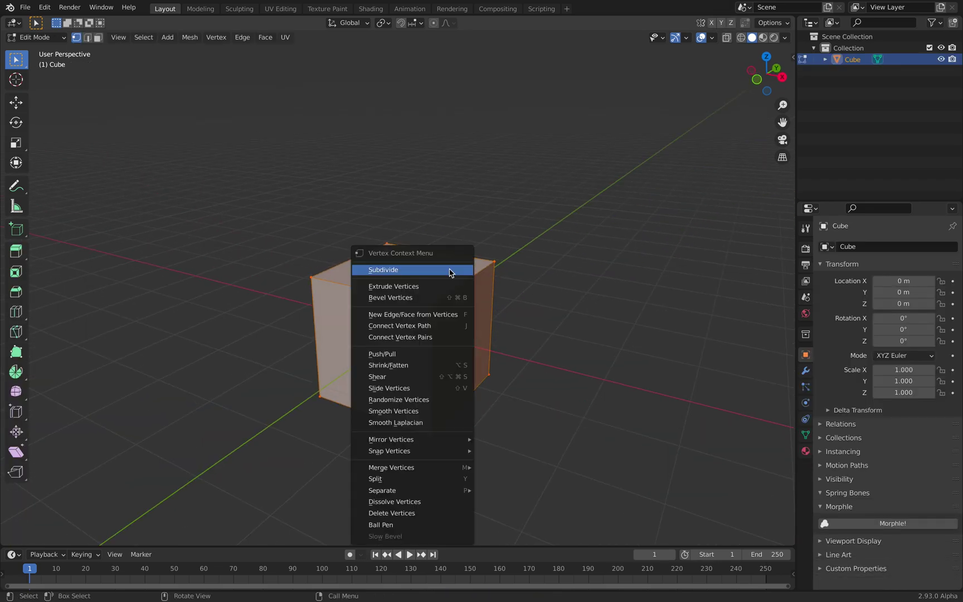
key("x")
left_click(484, 222)
key("Tab")
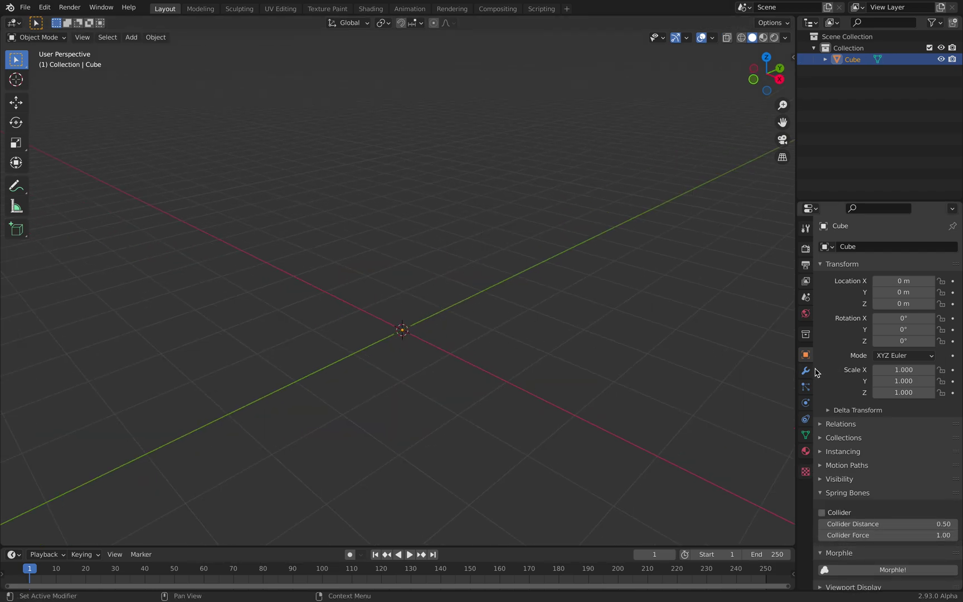
- Split the viewport, make the top area a Geometry Node Editor, and create a new node tree
left_click(806, 371)
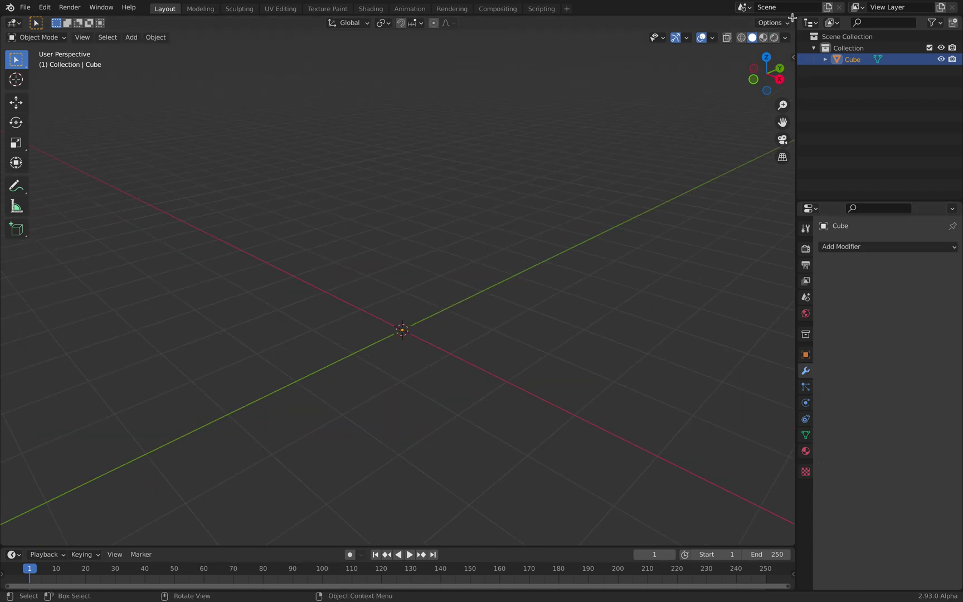
left_click_drag(792, 18, 786, 233)
left_click(13, 22)
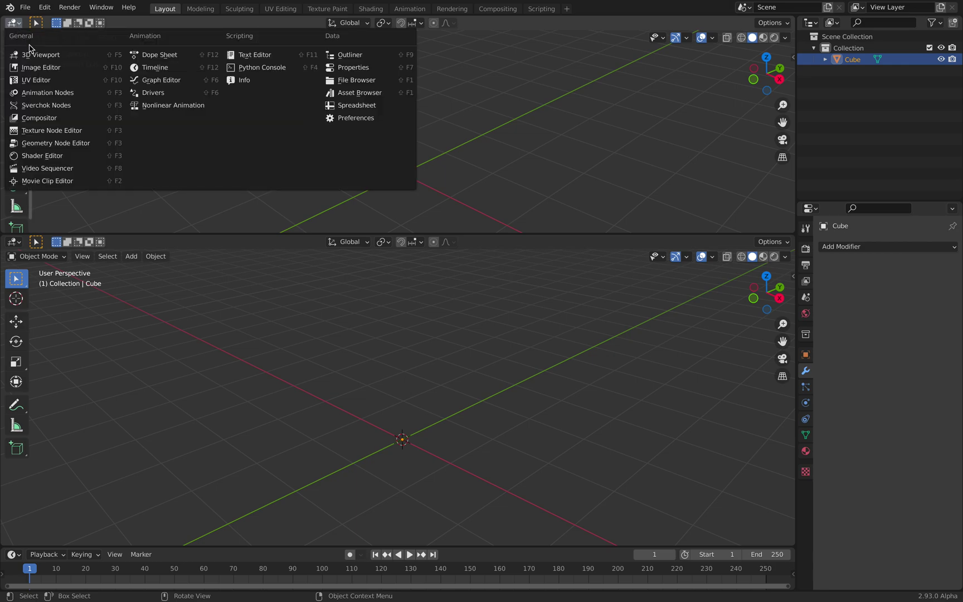
left_click(44, 142)
left_click(393, 22)
scroll(301, 93, "up", 3)
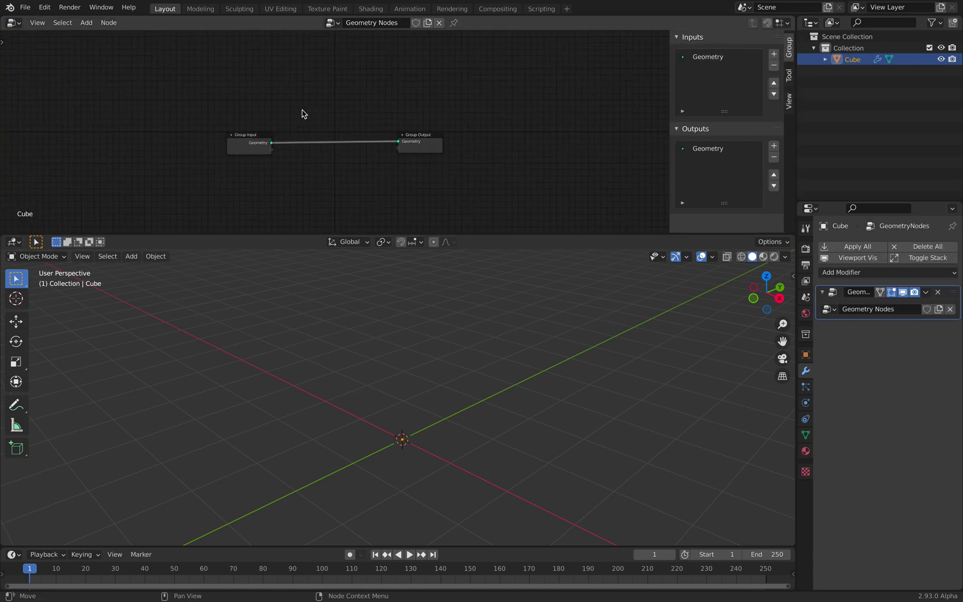
- Add a Line node by searching 'line'
key("shift+a")
left_click(285, 49)
type("line")
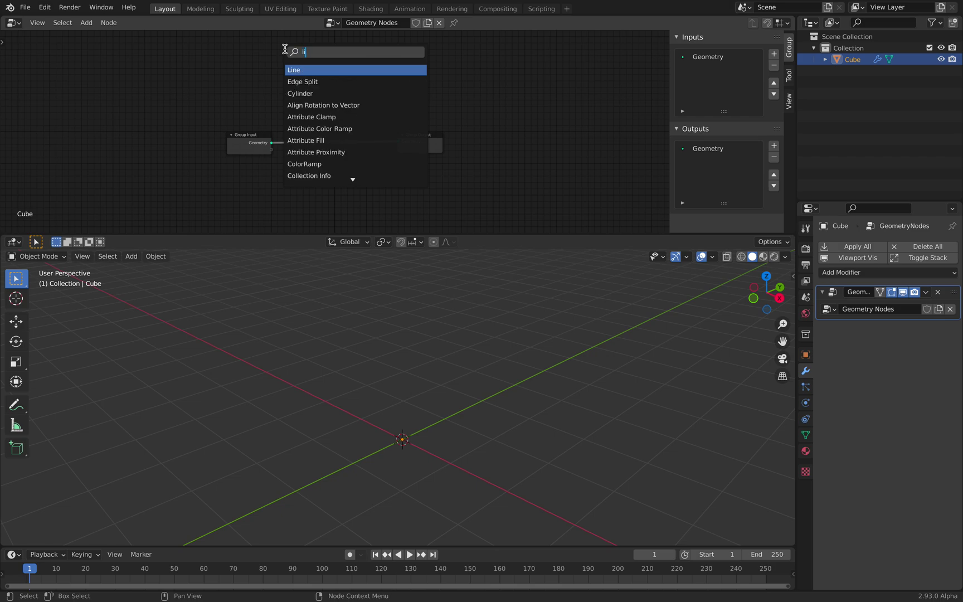
key("Return")
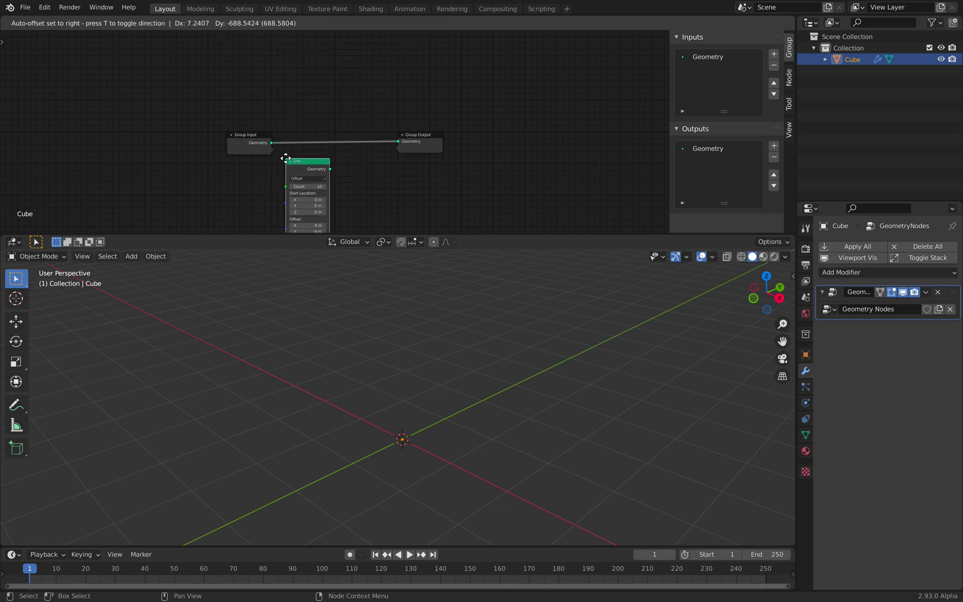
- Place the Line node and connect its Geometry output to the Group Output
left_click(281, 157)
key("Home")
left_click_drag(196, 40, 183, 47)
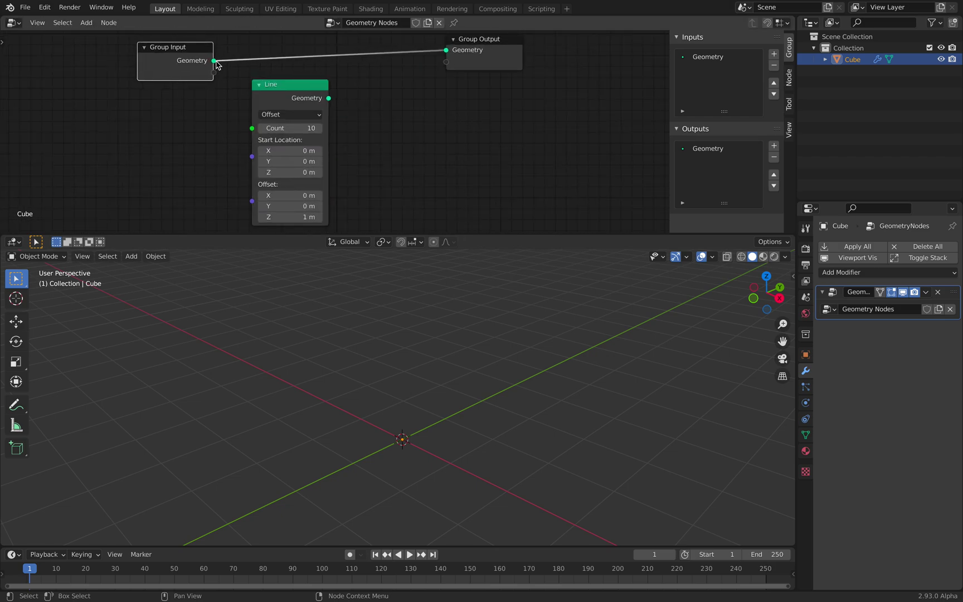
left_click_drag(330, 100, 469, 69)
middle_click_drag(425, 368, 424, 396, "shift")
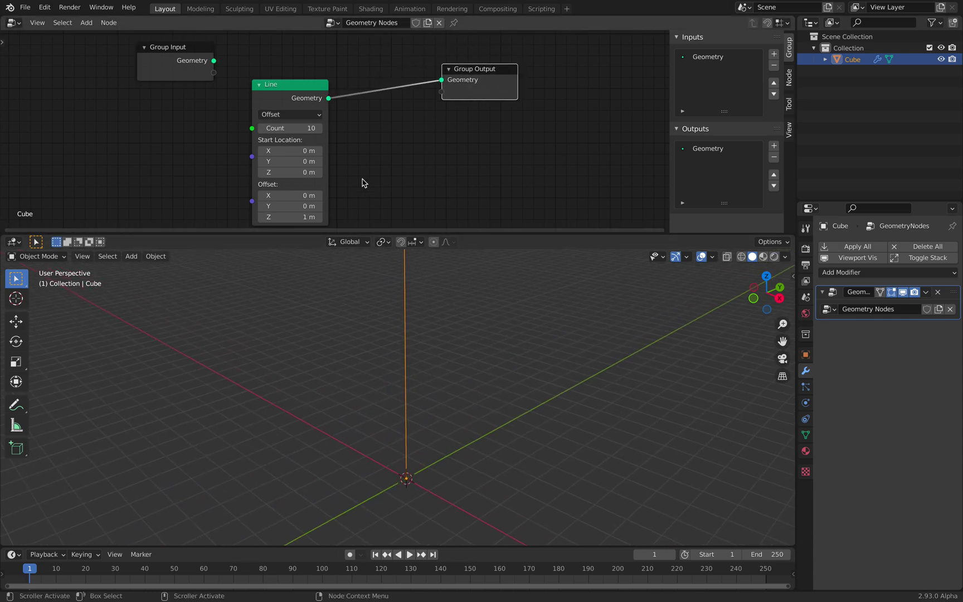
middle_click_drag(363, 180, 363, 173)
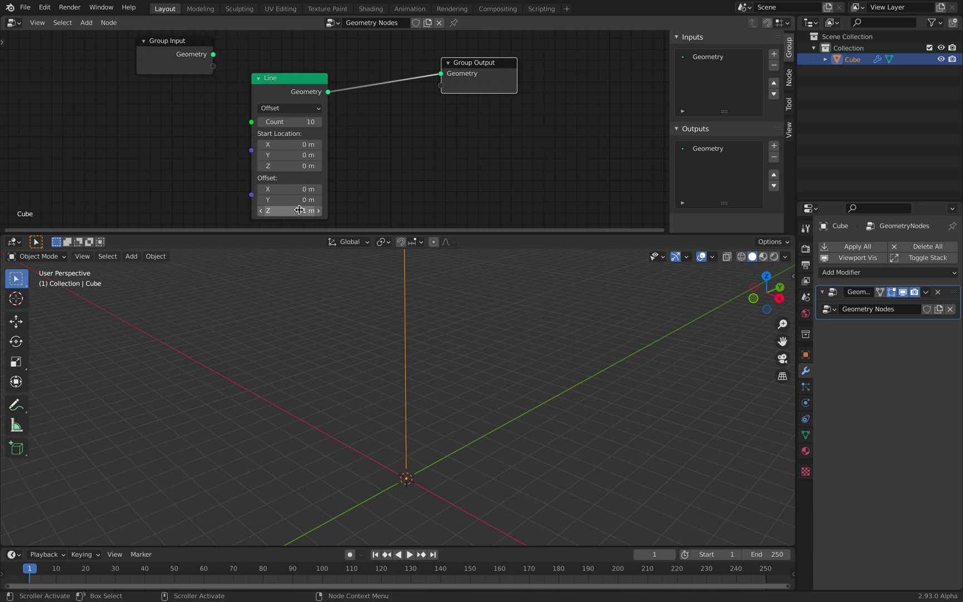
- Set the Line node's Count to 1 and Offset Z to 0 m
left_click(295, 121)
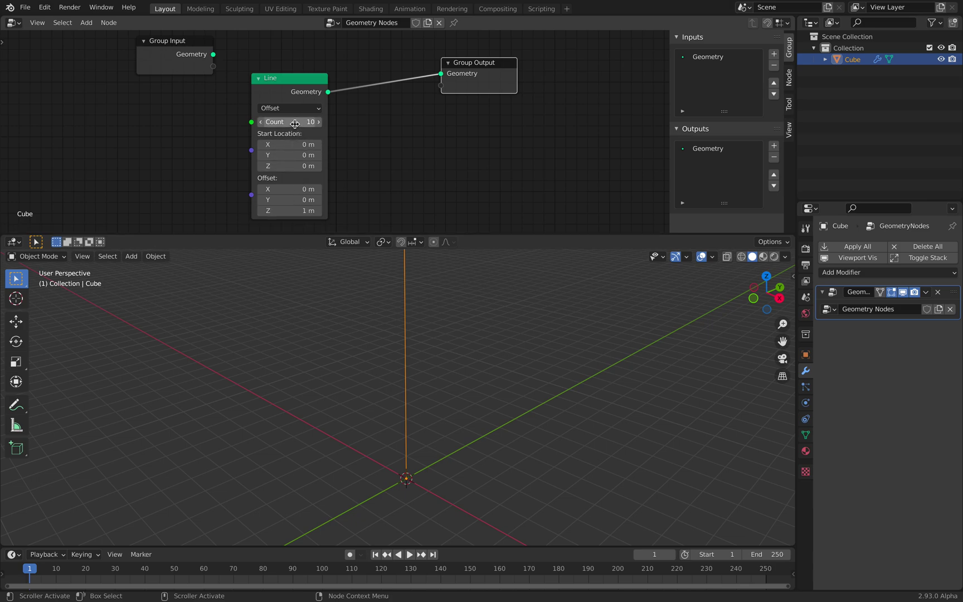
type("1")
key("Return")
left_click_drag(308, 93, 313, 84)
middle_click_drag(419, 409, 426, 475)
left_click(310, 202)
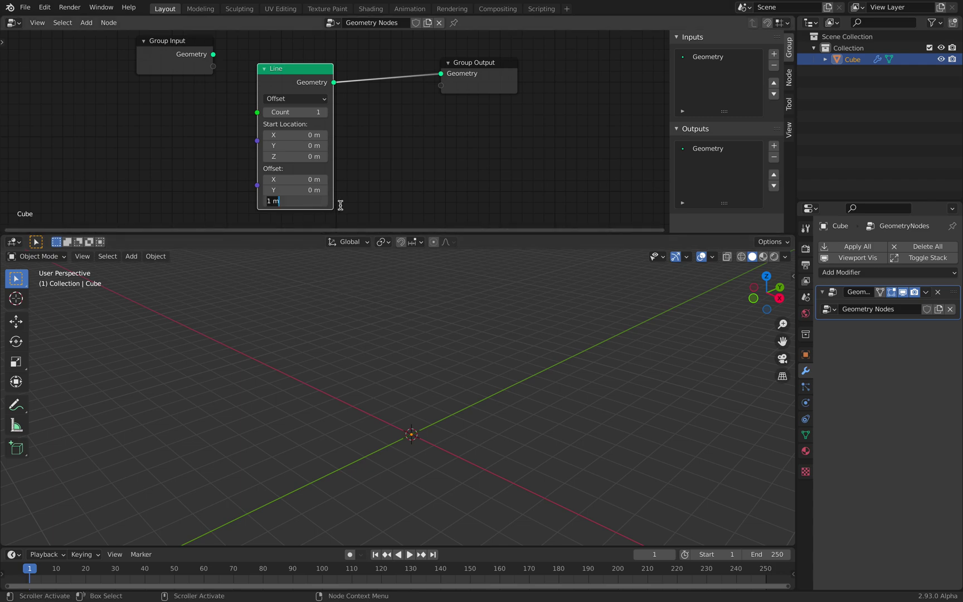
type("0")
key("Return")
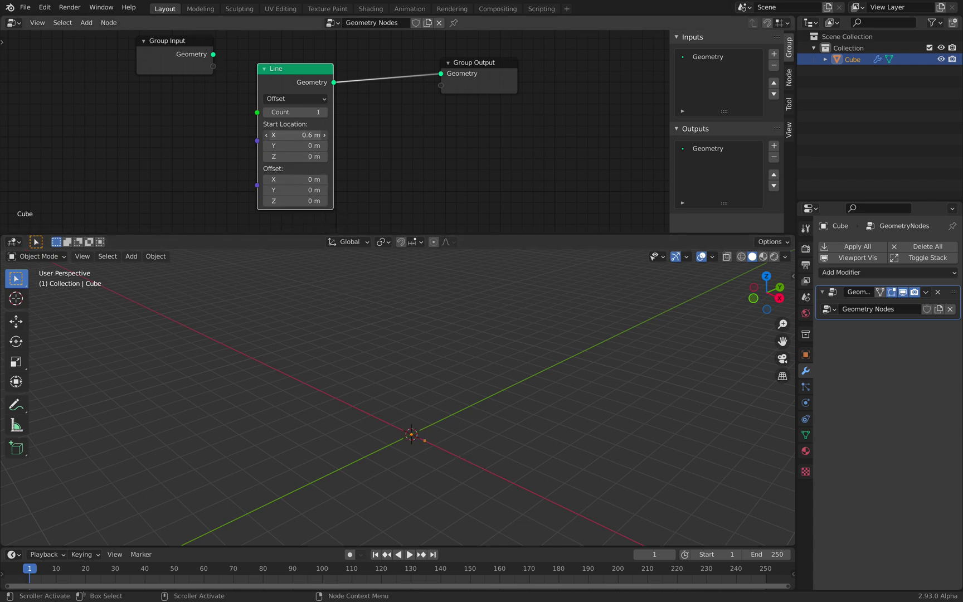
- Set the Line node's Start Location X to 0 m
left_click_drag(312, 134, 302, 134)
left_click(303, 134)
type("0")
key("Return")
middle_click_drag(511, 416, 455, 363)
left_click(846, 273)
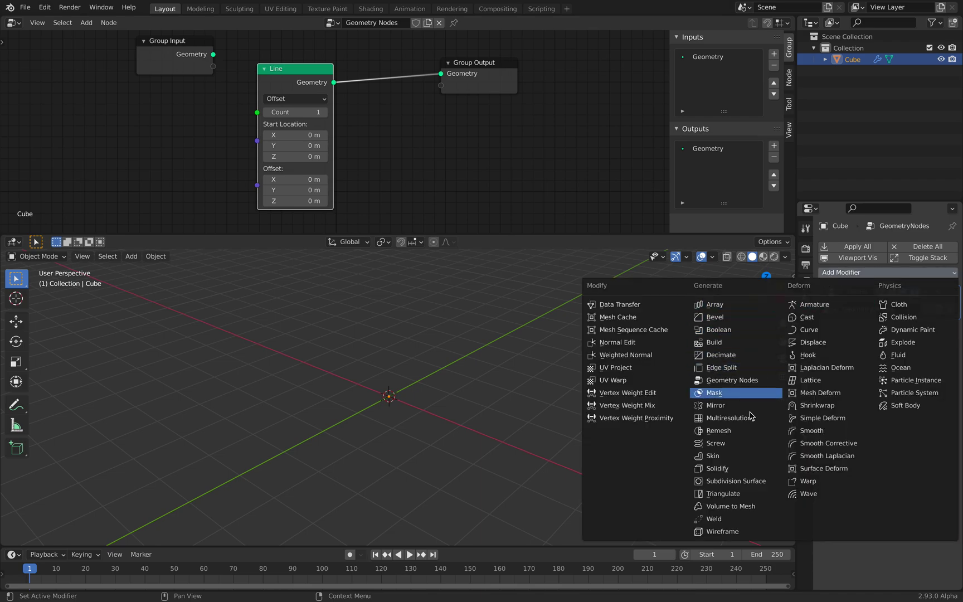
- Add a Screw modifier with 5 iterations and a 0.2 m screw height
left_click(747, 444)
middle_click_drag(526, 383, 452, 400)
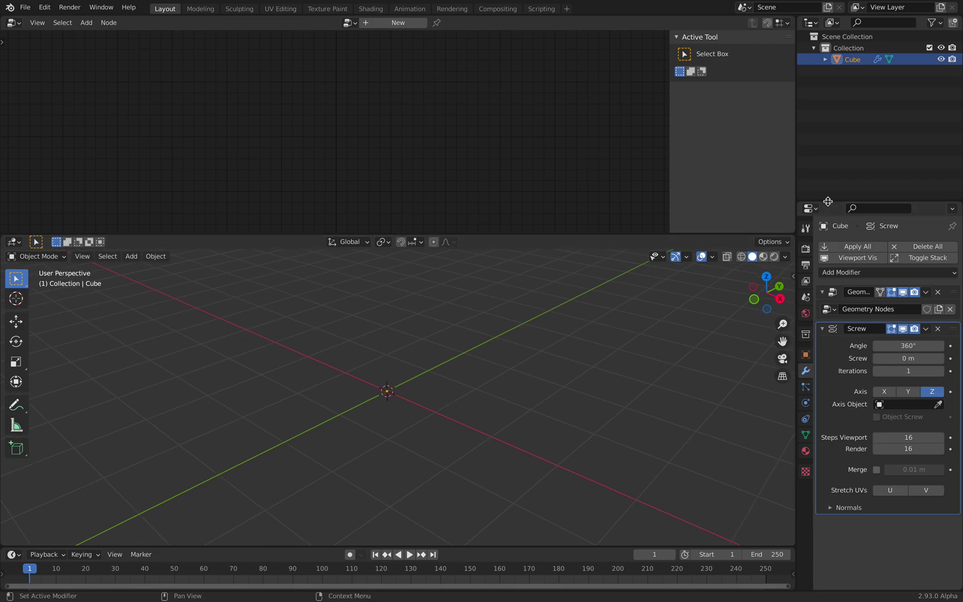
left_click_drag(826, 202, 826, 100)
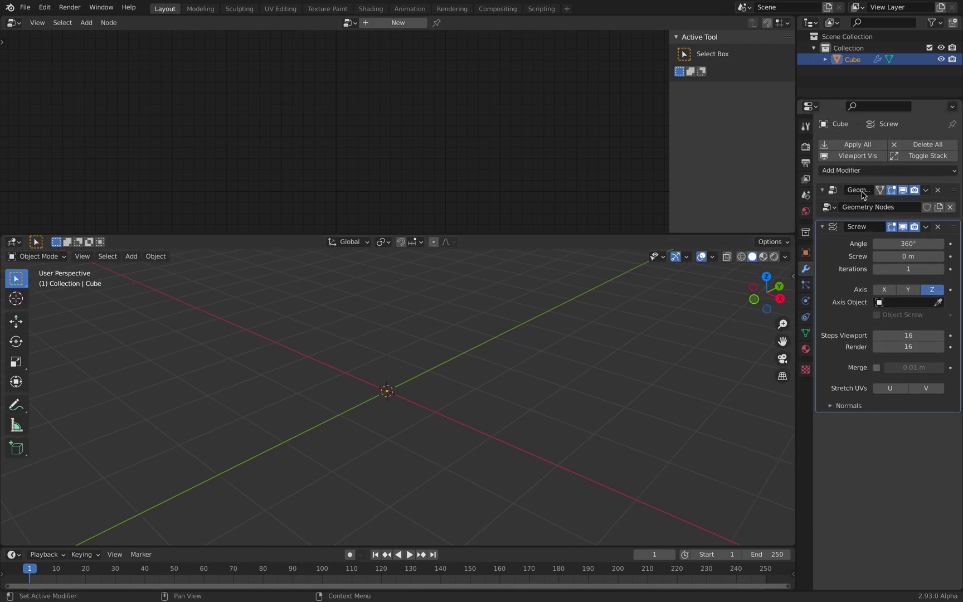
left_click(942, 269)
left_click(942, 270)
left_click(941, 270)
left_click(941, 270)
left_click_drag(891, 255, 922, 255)
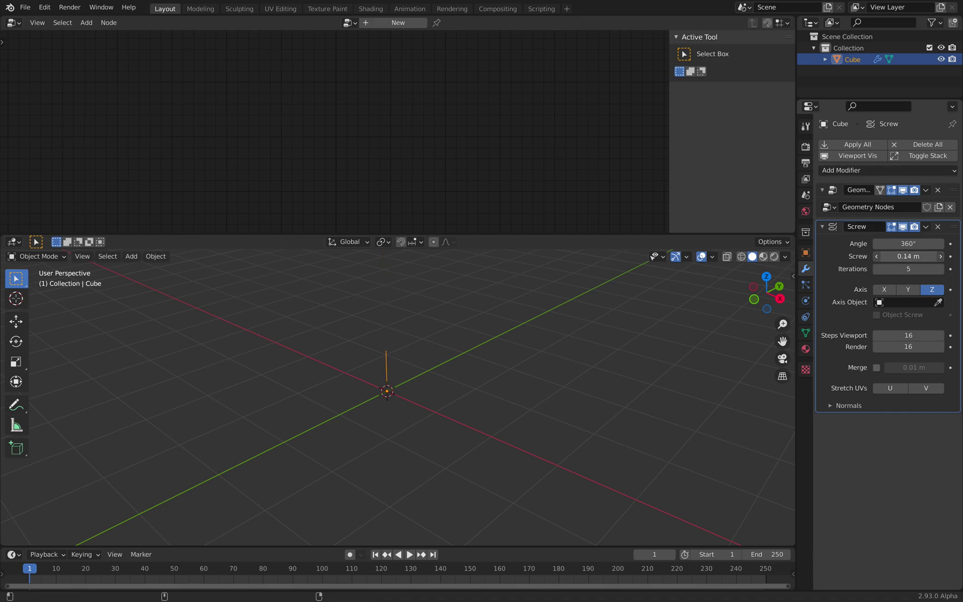
middle_click_drag(490, 352, 634, 307)
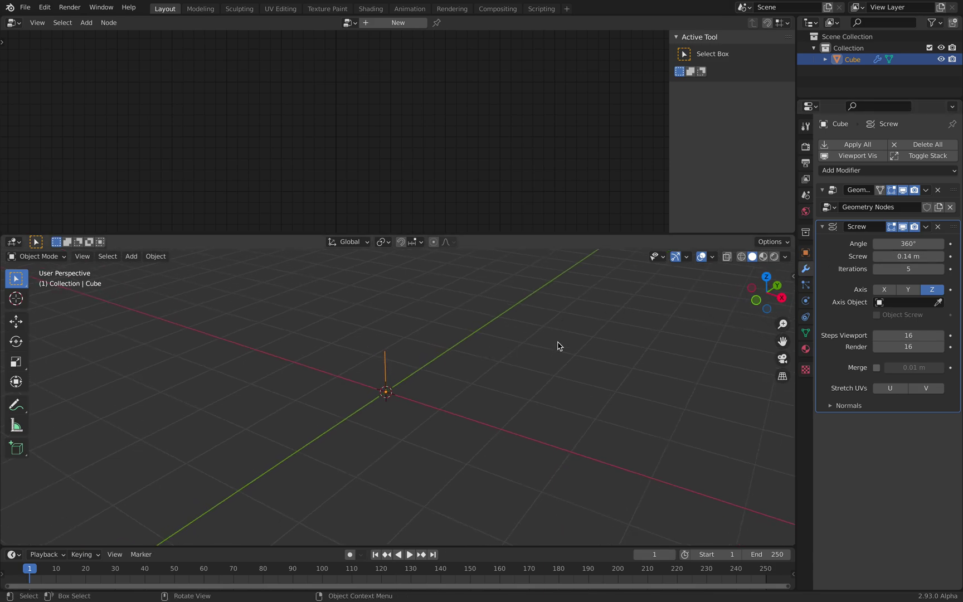
left_click_drag(899, 256, 899, 256)
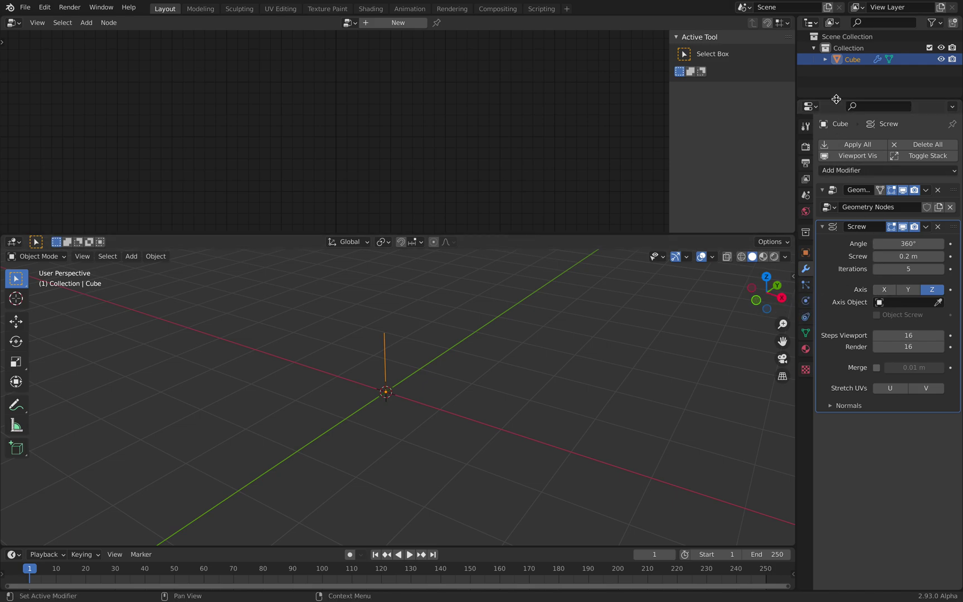
left_click_drag(836, 98, 836, 88)
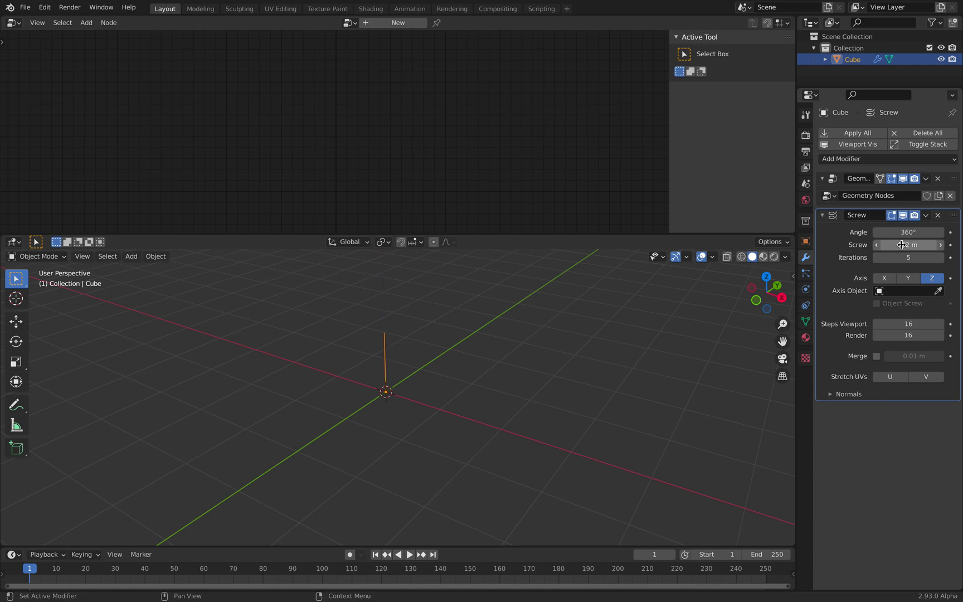
left_click(856, 160)
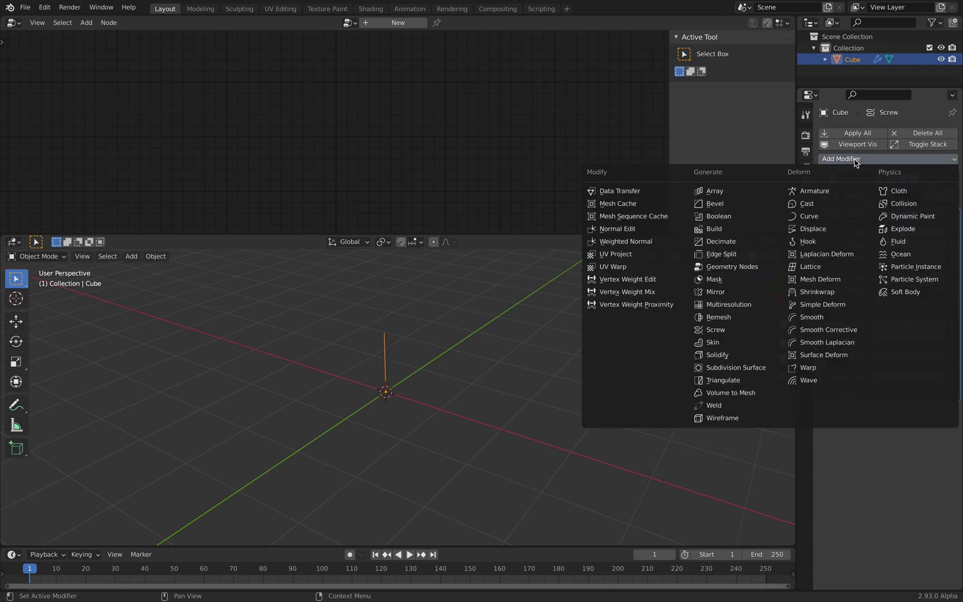
- Add a second Screw modifier and compare its Y and X axis settings
left_click(757, 329)
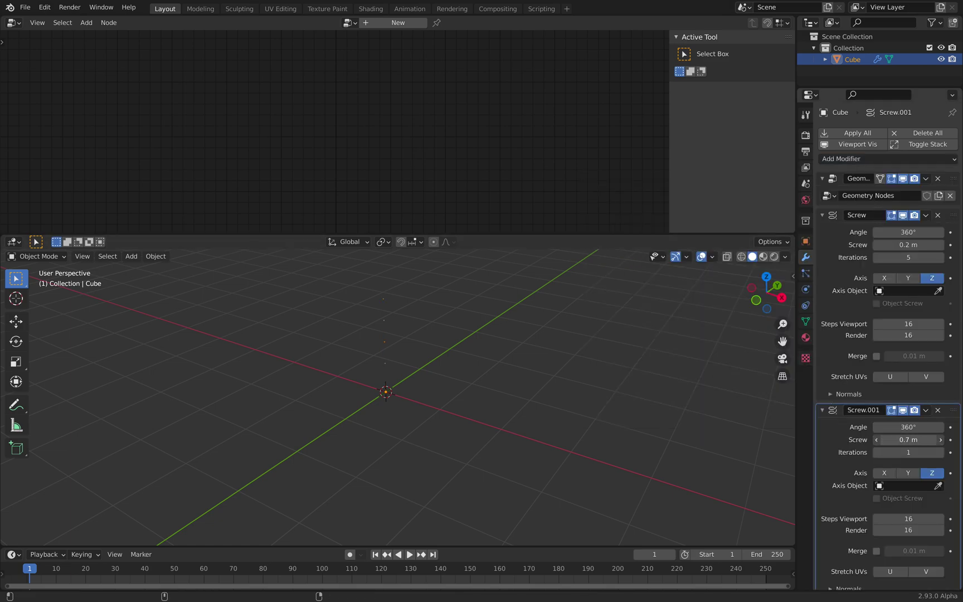
left_click(909, 472)
middle_click_drag(518, 406, 490, 400)
left_click(885, 473)
left_click(903, 473)
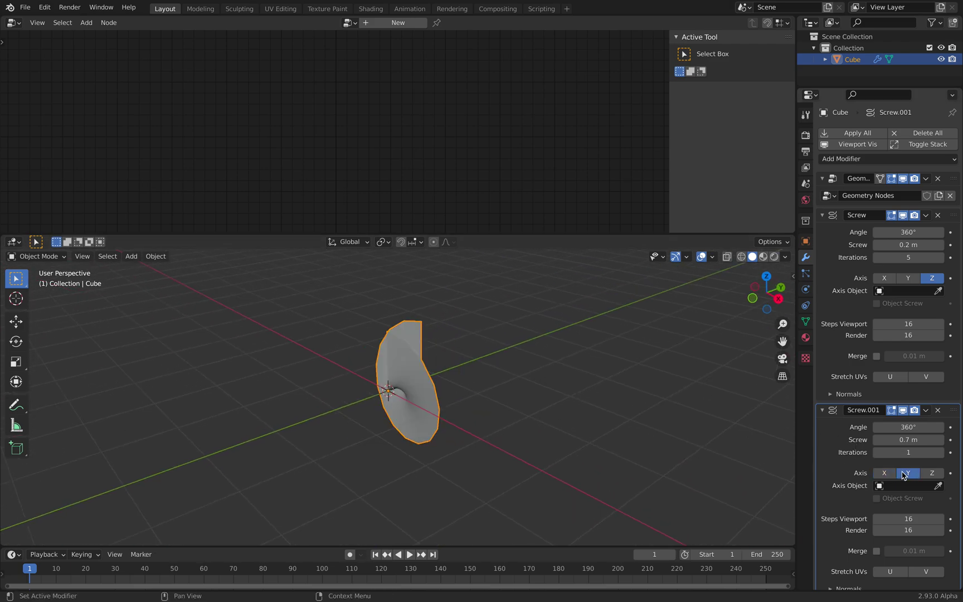
left_click(889, 473)
left_click(905, 474)
middle_click_drag(550, 411, 455, 402)
- Try more Screw.001 iterations, then set the first Screw modifier's iterations to 1
scroll(886, 488, "down", 1)
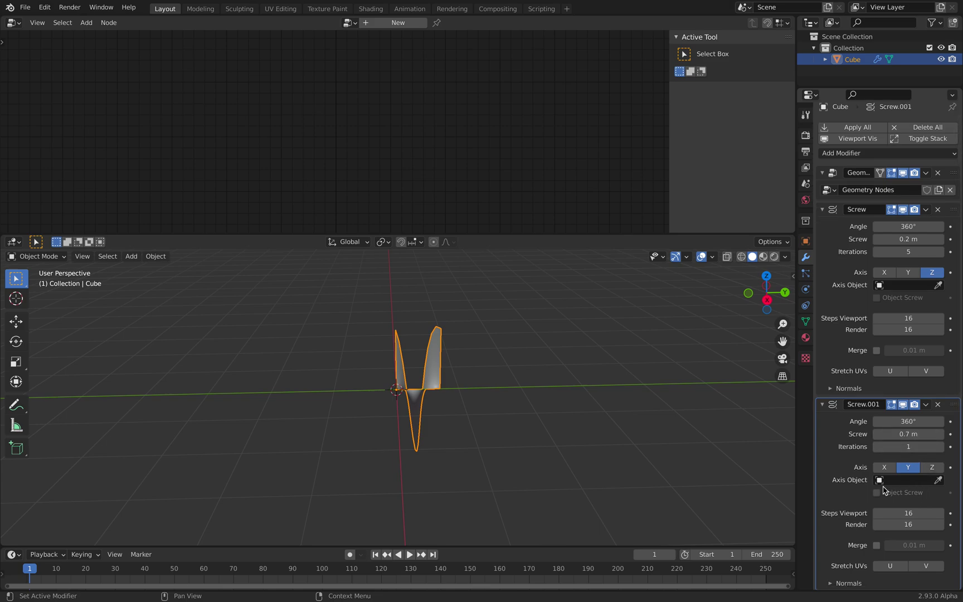
left_click(940, 447)
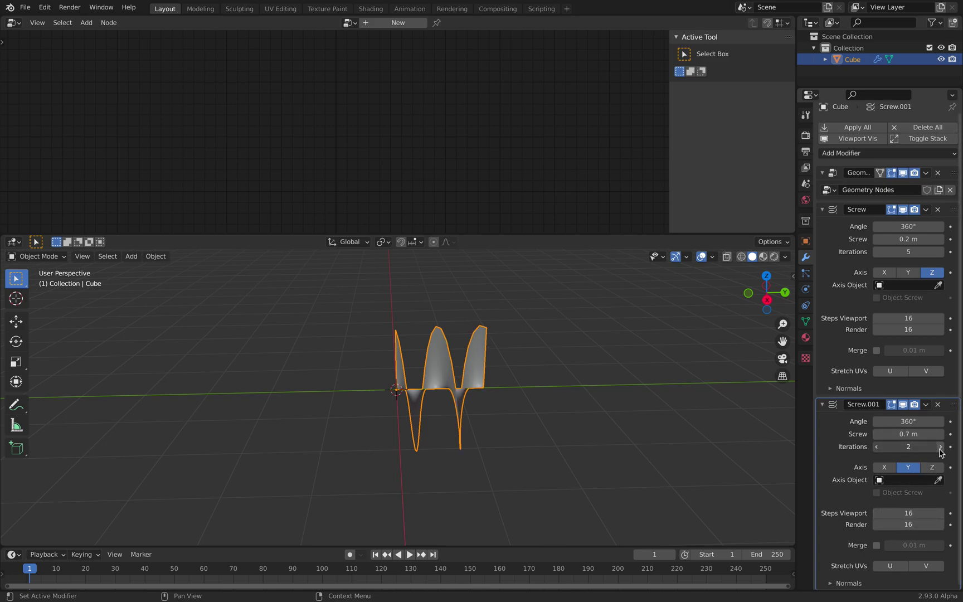
left_click(940, 450)
left_click(940, 450)
left_click(941, 450)
left_click(906, 447)
type("1")
key("Return")
middle_click_drag(598, 391, 494, 385)
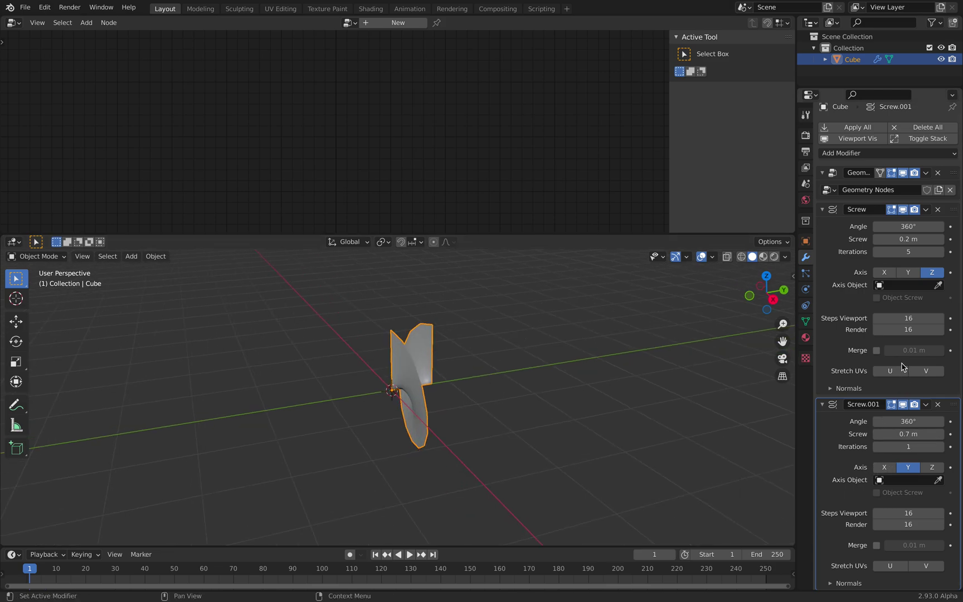
key("Return")
middle_click_drag(640, 329, 618, 331)
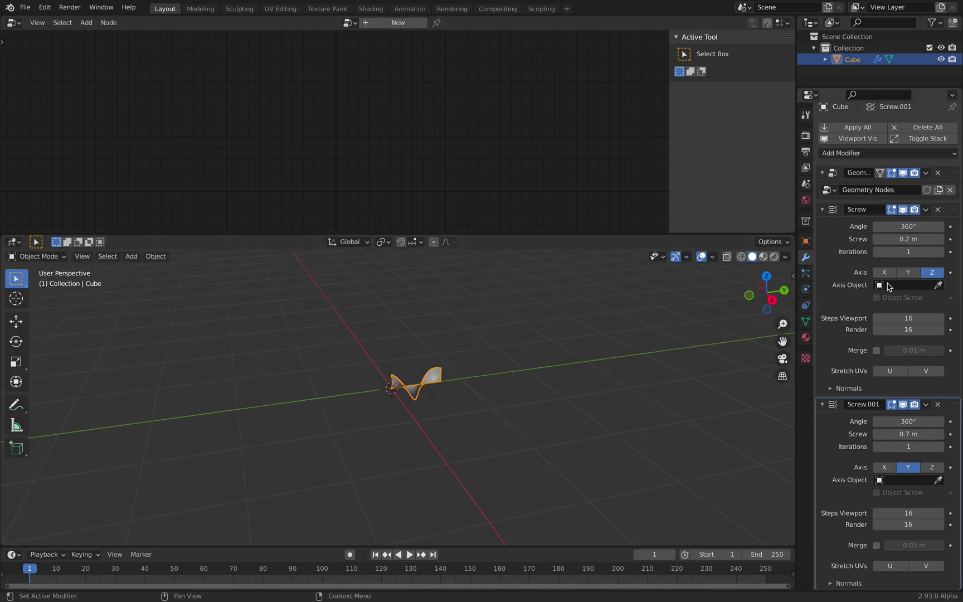
scroll(700, 335, "up", 3)
middle_click_drag(677, 335, 716, 398, "shift")
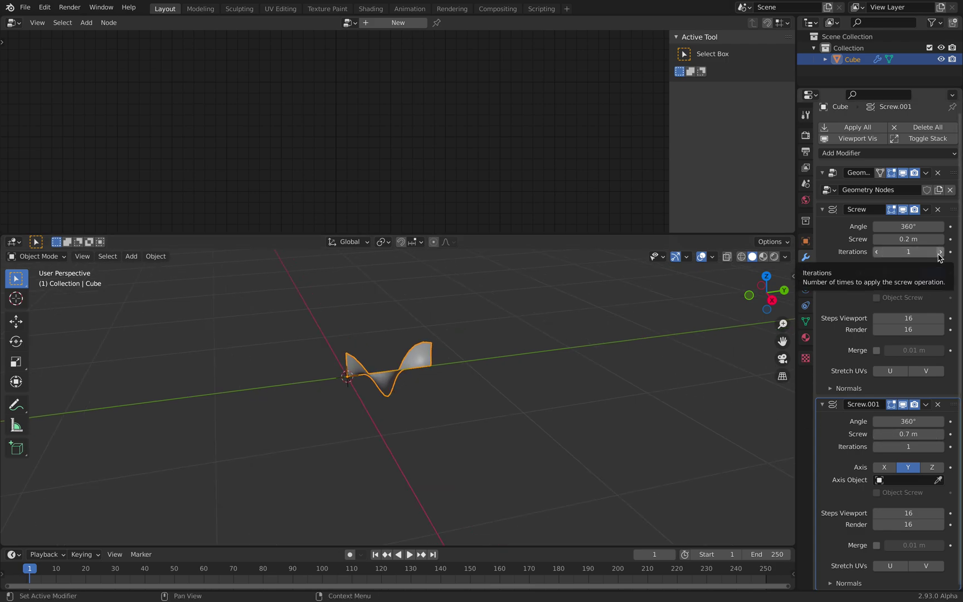
- Set Screw.001's axis to X and orbit around the curled surface
left_click(890, 469)
left_click(902, 469)
left_click(881, 468)
middle_click_drag(322, 401, 394, 397)
middle_click_drag(377, 355, 334, 375)
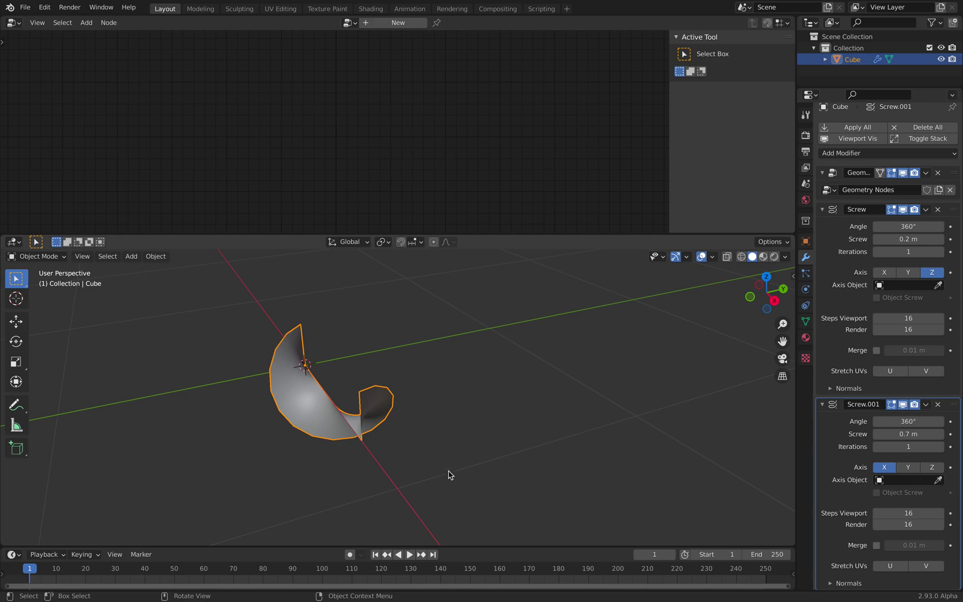
middle_click_drag(450, 475, 468, 440)
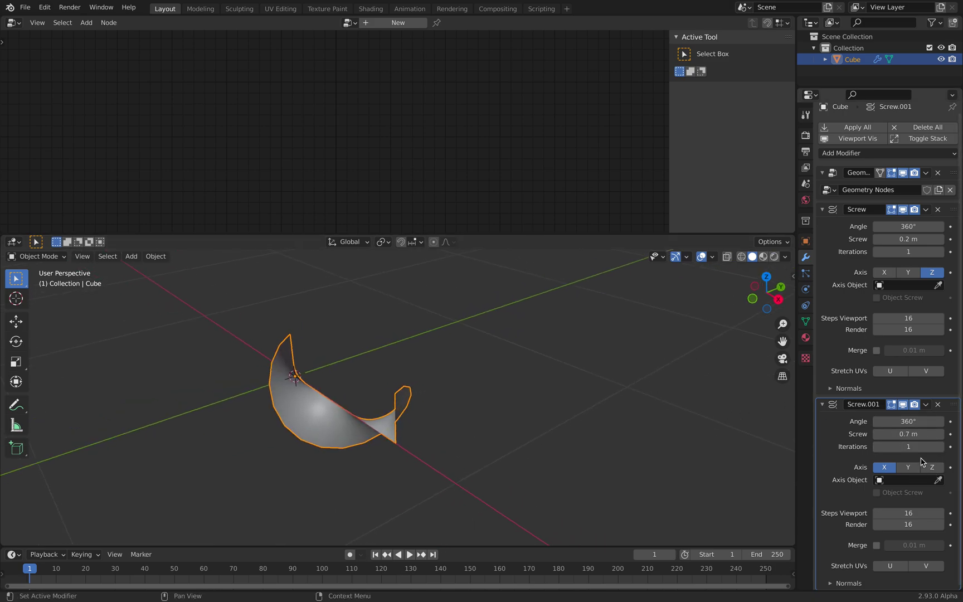
- Set the second Screw modifier to revolve a full 360° around the Z axis
left_click(934, 470)
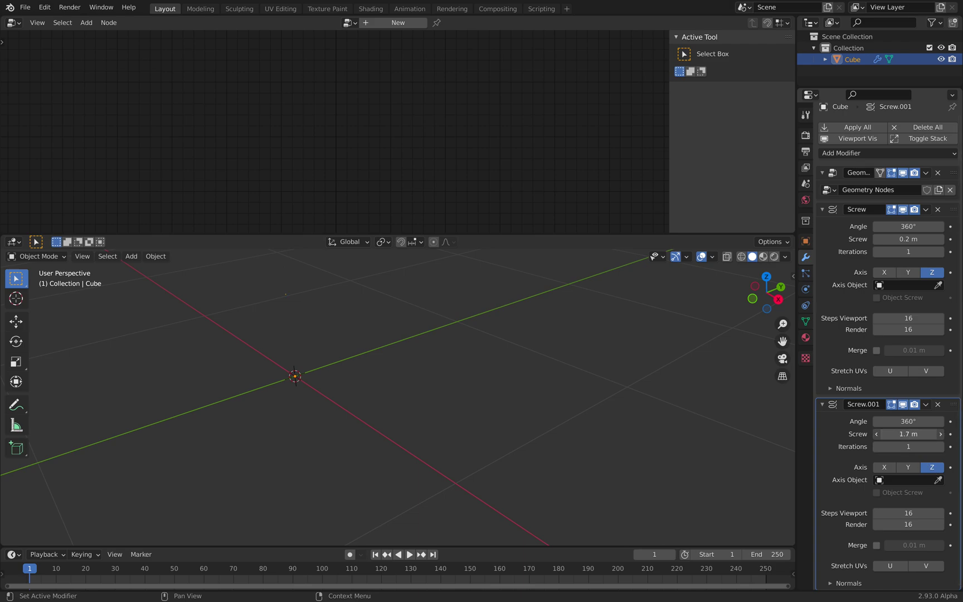
left_click(904, 422)
type("360")
key("Return")
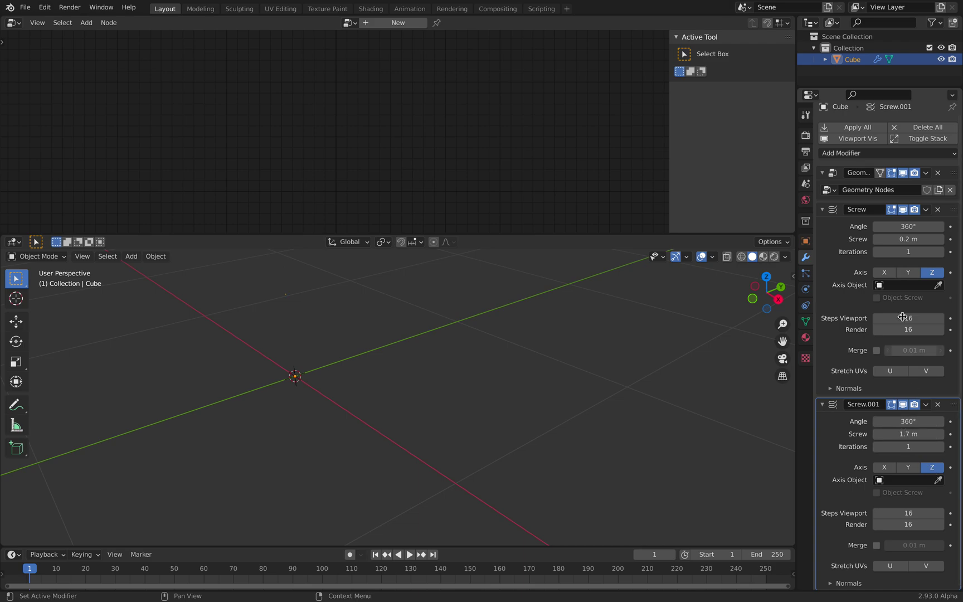
- Set the first Screw's axis to X and drag its offset to 0.98 m, twisting the ribbon
left_click(885, 272)
left_click(905, 272)
left_click(892, 273)
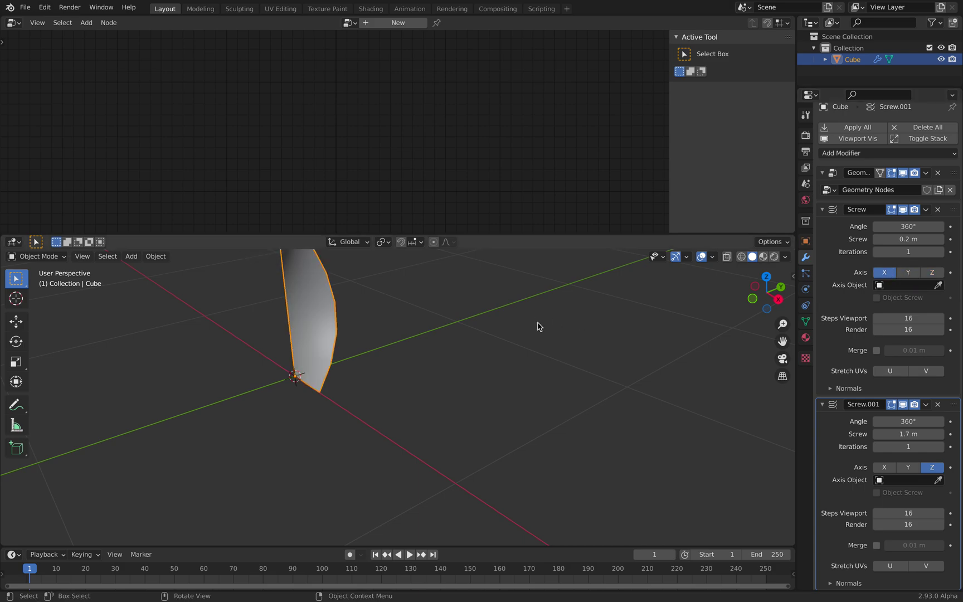
scroll(540, 327, "down", 2)
middle_click_drag(539, 348, 568, 434, "shift")
middle_click_drag(508, 357, 539, 416)
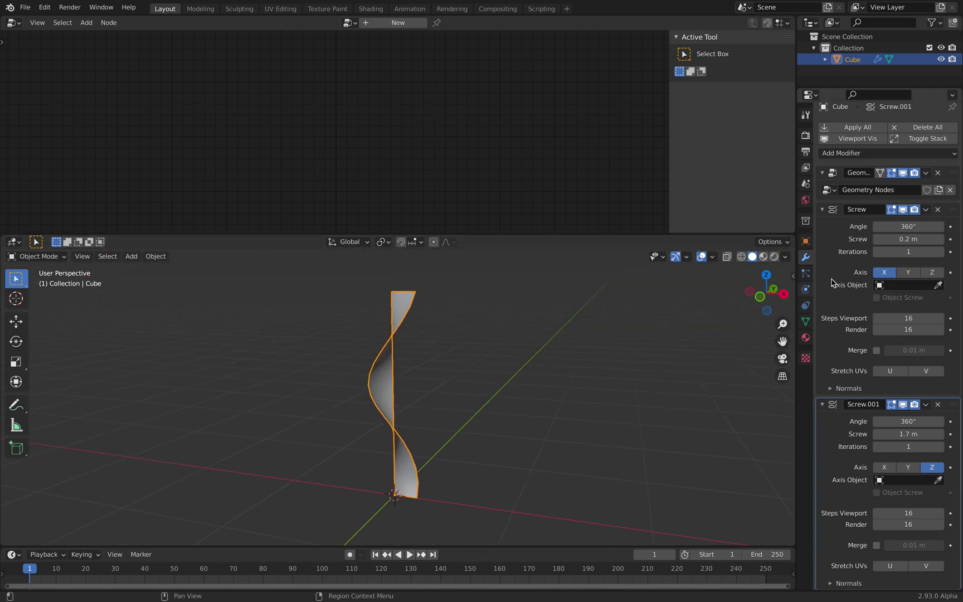
left_click(907, 274)
left_click(884, 272)
middle_click_drag(491, 368, 501, 393)
left_click_drag(886, 239, 920, 239)
middle_click_drag(548, 376, 509, 370)
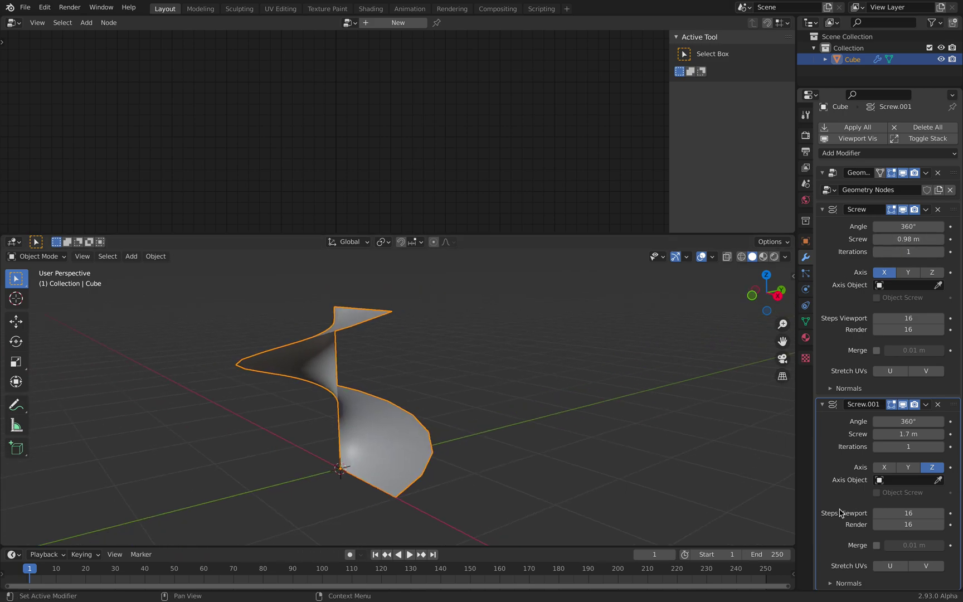
left_click(829, 401)
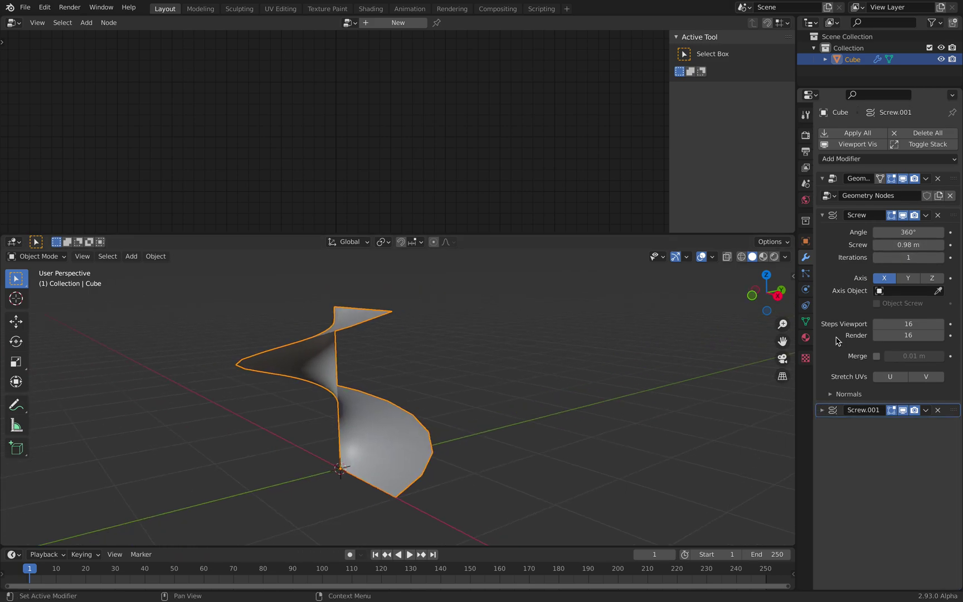
- Rename the geometry node group to GN_SingleVertex, then bring up File > Save As
left_click(823, 215)
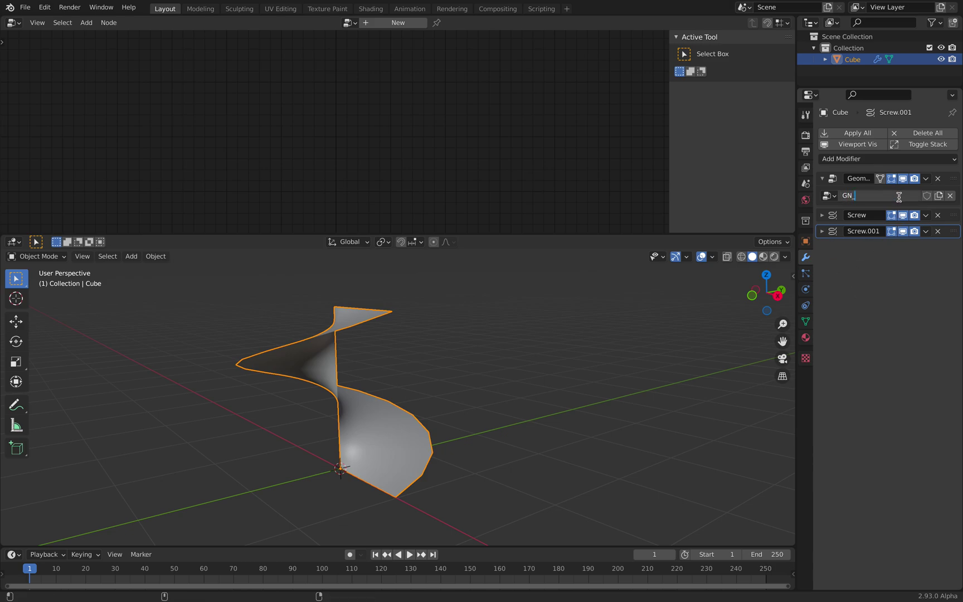
type("x")
key("Return")
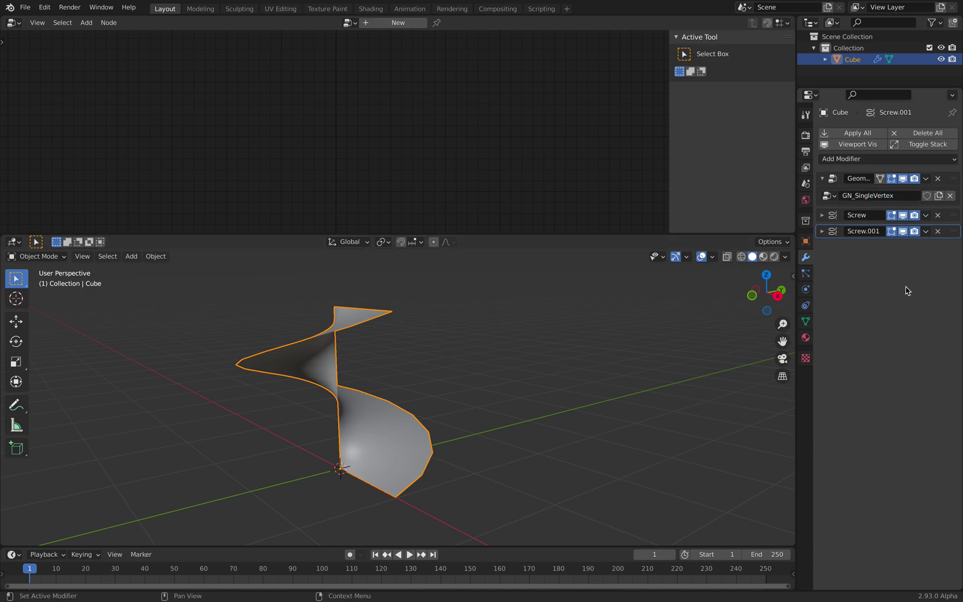
left_click(823, 232)
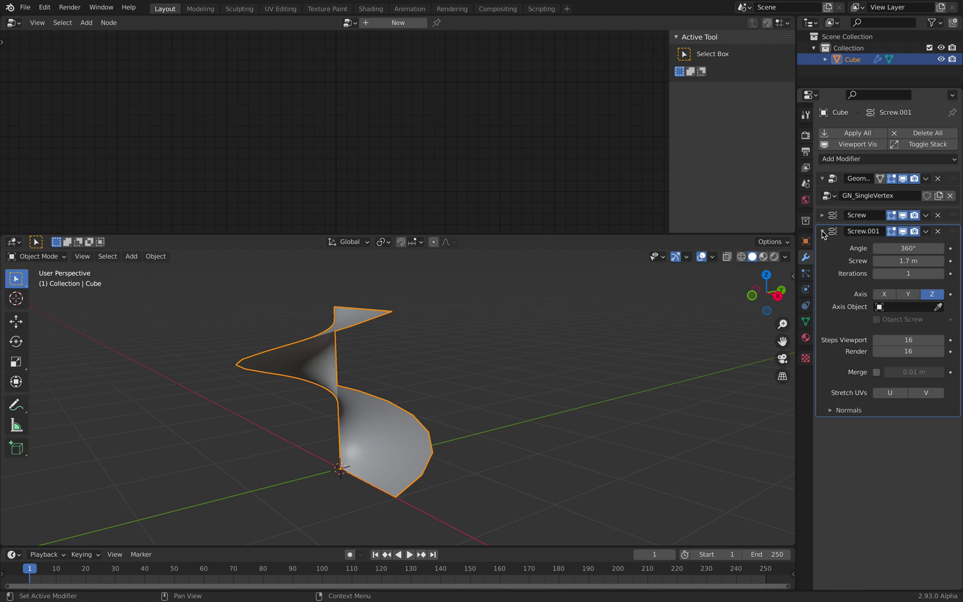
left_click(25, 7)
left_click(54, 96)
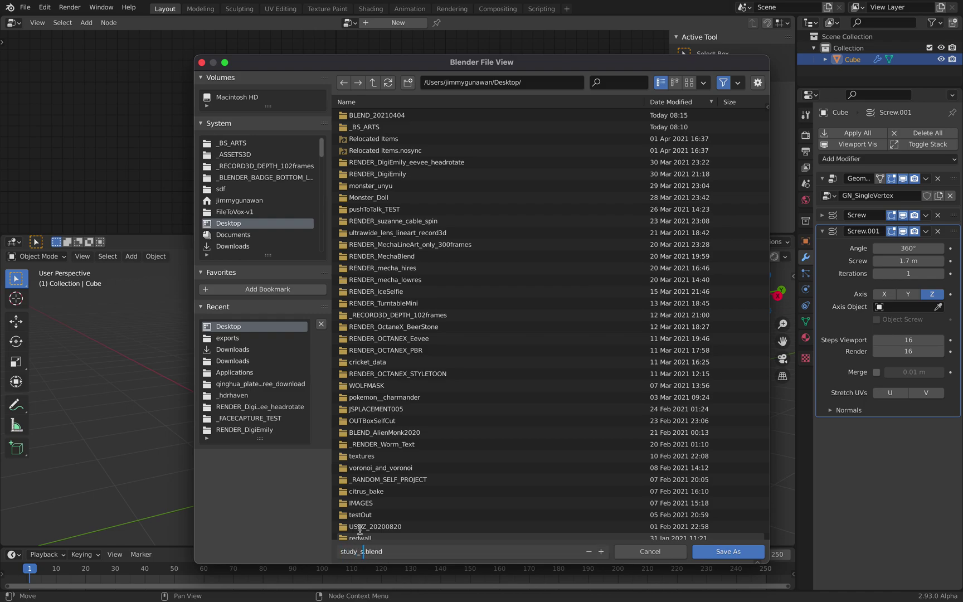
- Save the scene to the Desktop under the name study_screwGN_001.blend
type("study_screwGN_001")
left_click(729, 551)
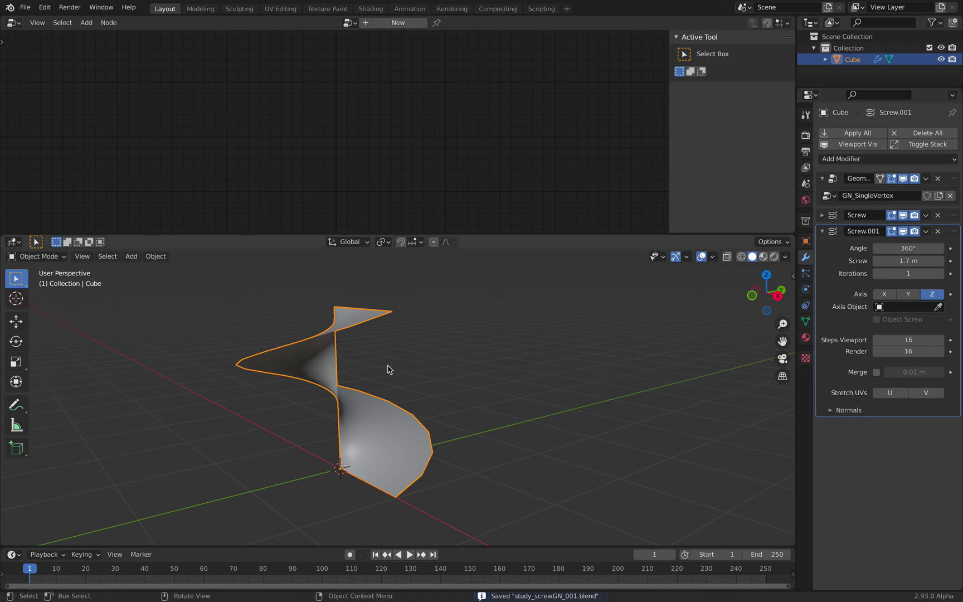
middle_click_drag(389, 365, 383, 360)
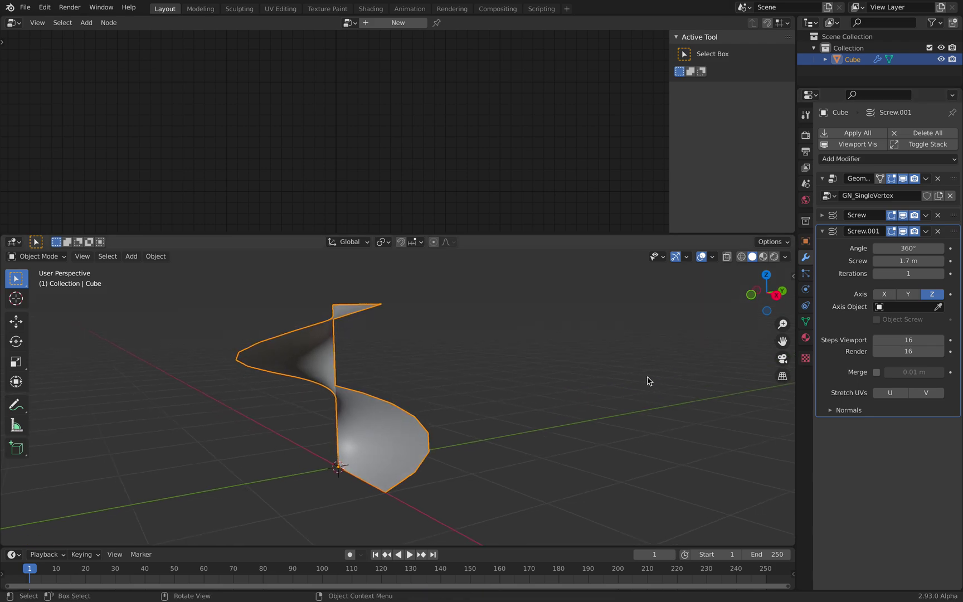
- Add a Geometry Nodes modifier from the Generate list and name its node group GNInstance
left_click(859, 161)
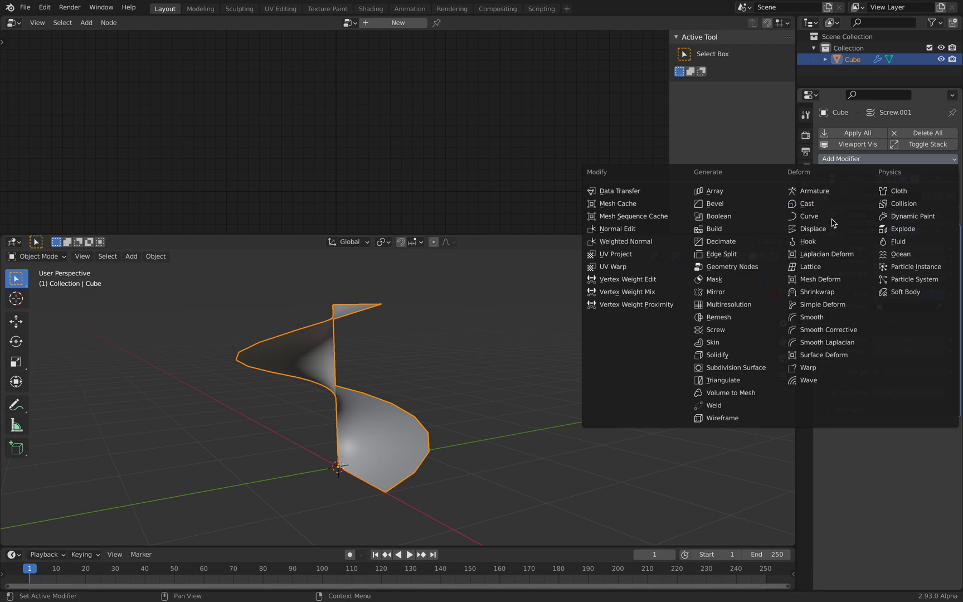
left_click(772, 267)
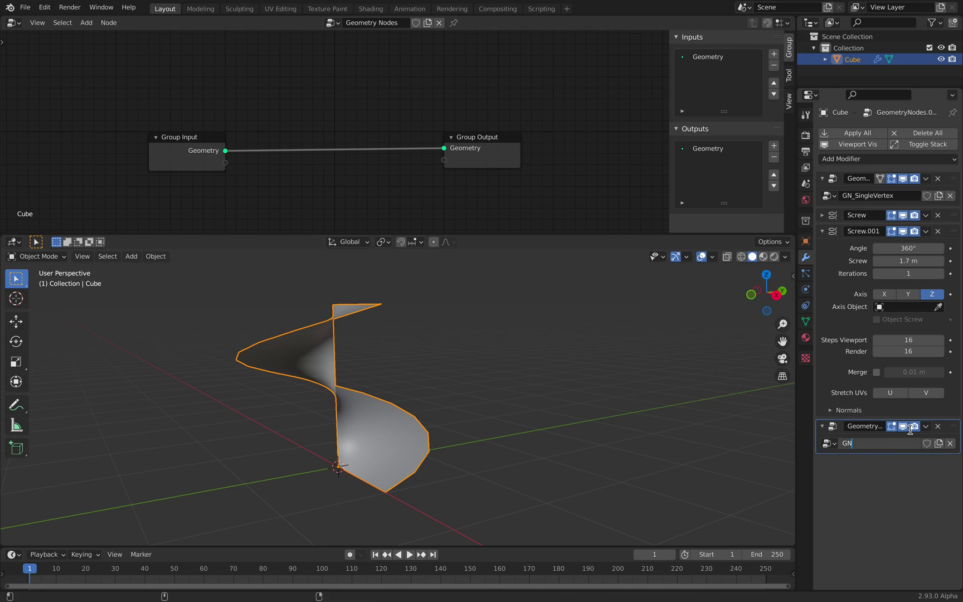
type("ce")
key("Return")
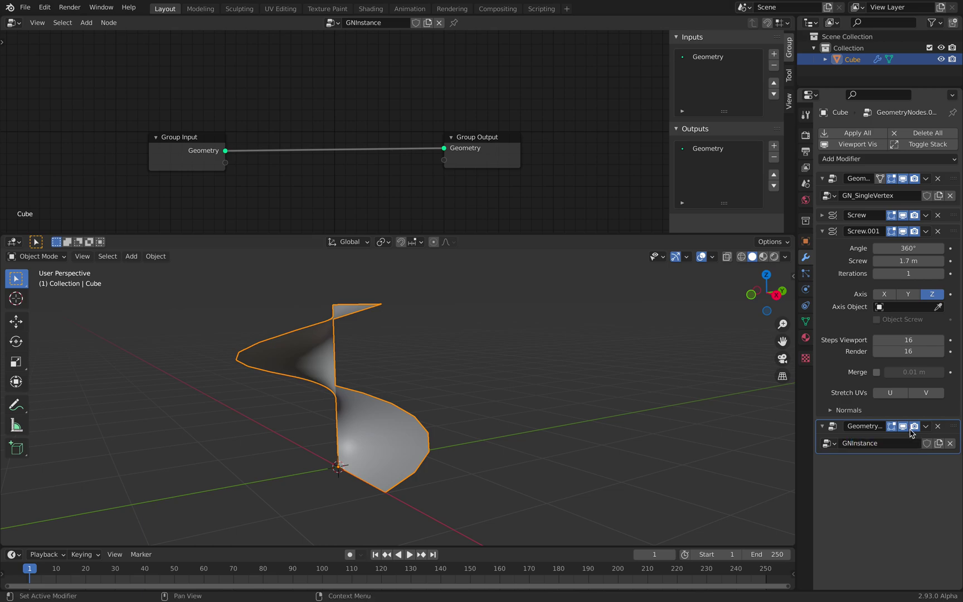
- Add a Monkey mesh, hide it, rename it instance_suzanne, and reselect the Cube
key("shift+a")
mouse_move(583, 343)
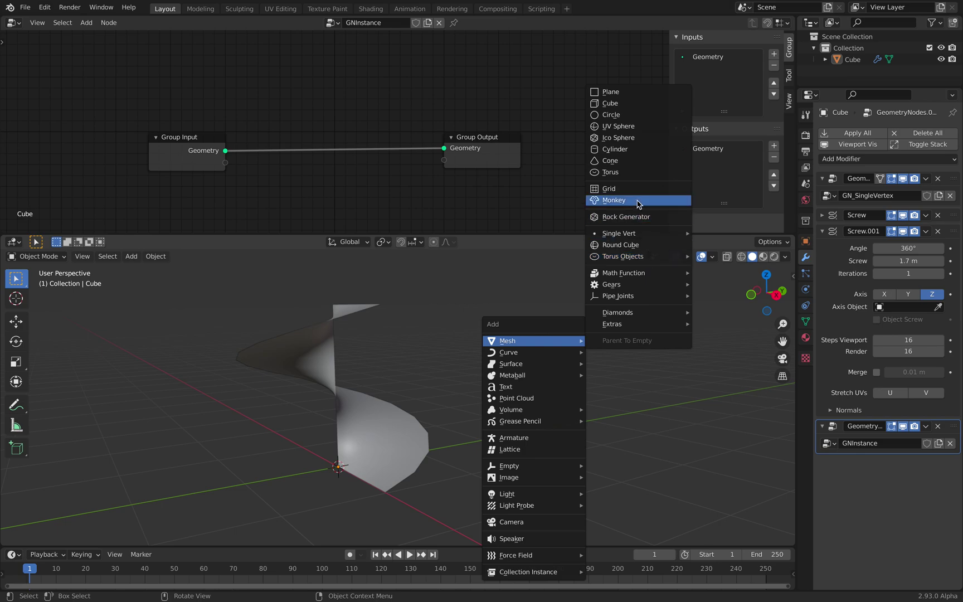
left_click(636, 201)
middle_click_drag(571, 291, 446, 398)
key("h")
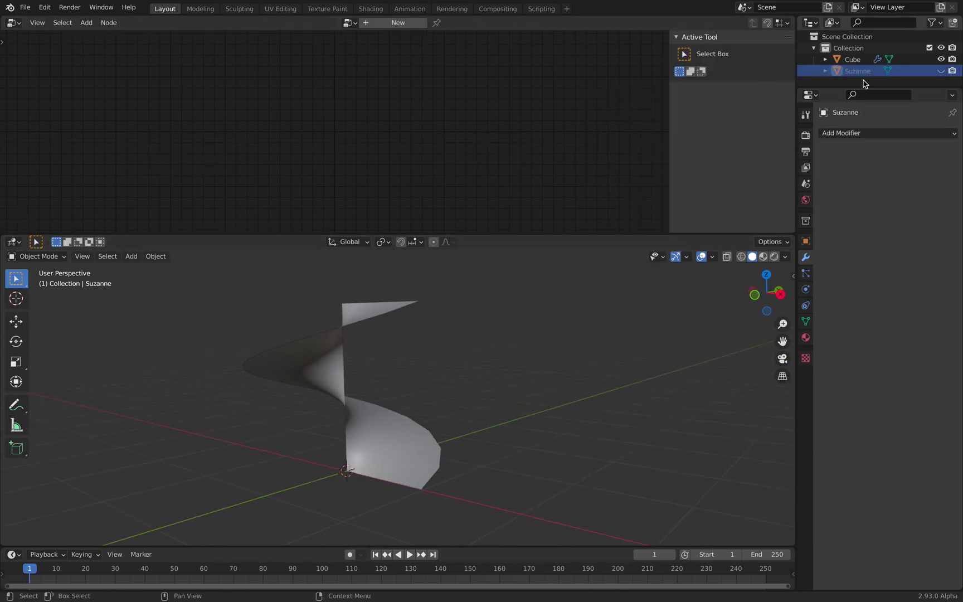
double_click(869, 73)
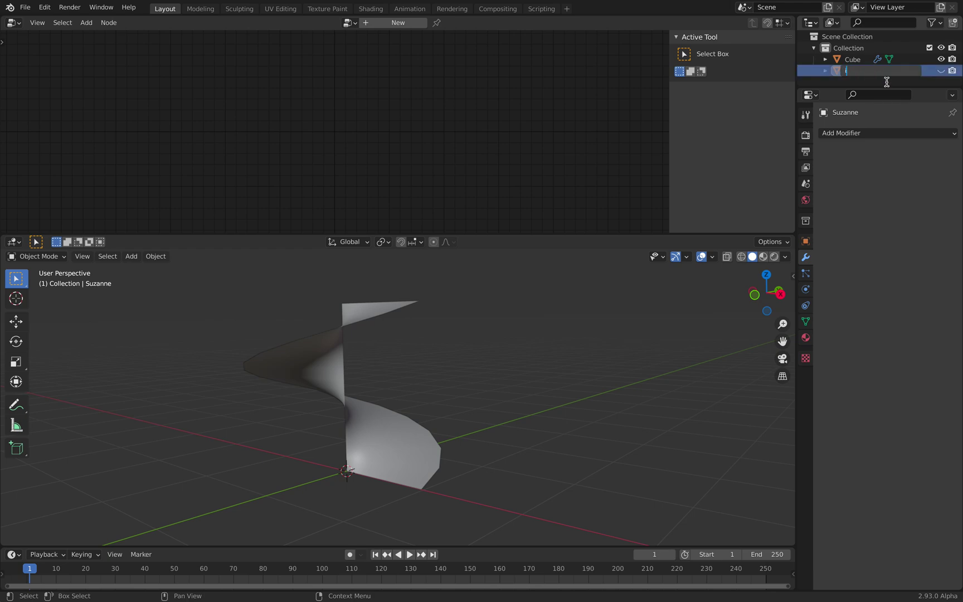
type("instance_suzanne")
key("Return")
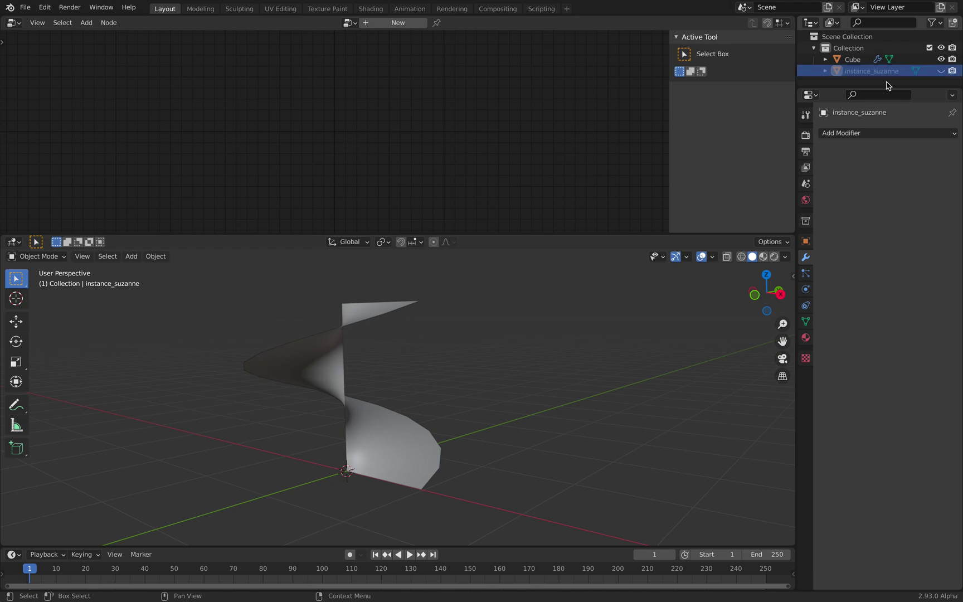
left_click(853, 59)
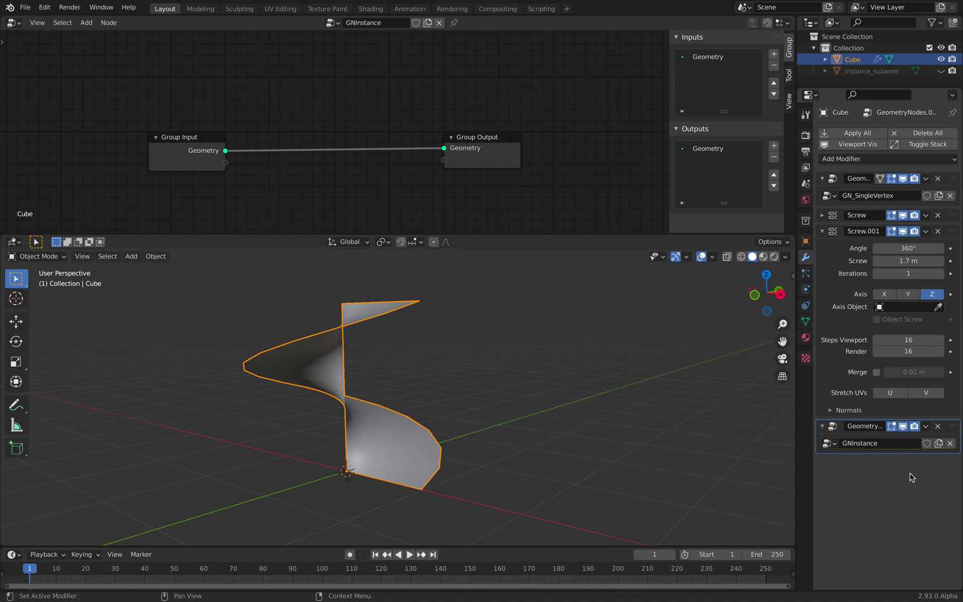
- Insert a Point Instance node on the link and set instance_suzanne as its object
scroll(316, 160, "up", 1)
key("shift+a")
left_click(254, 63)
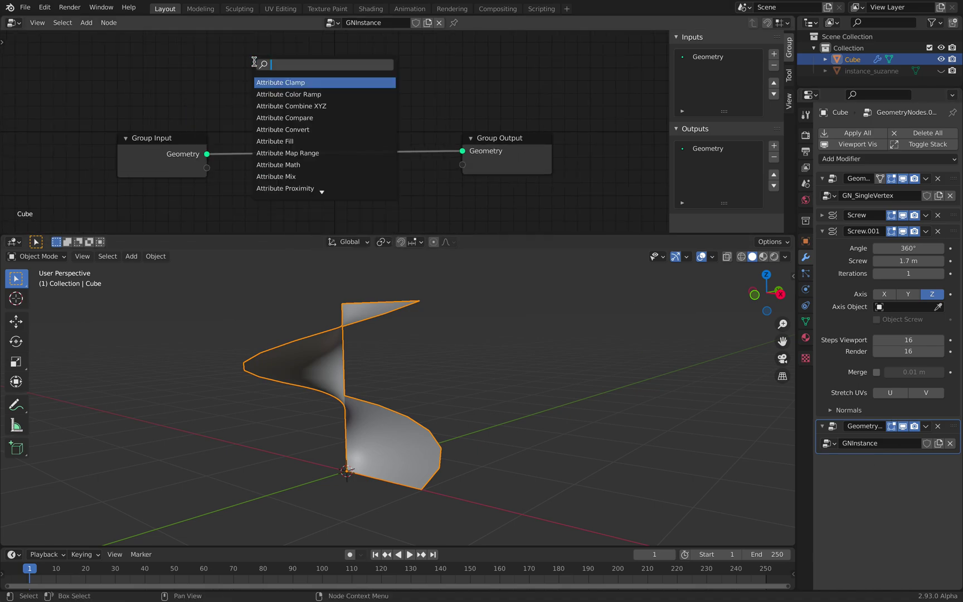
type("instance")
key("Return")
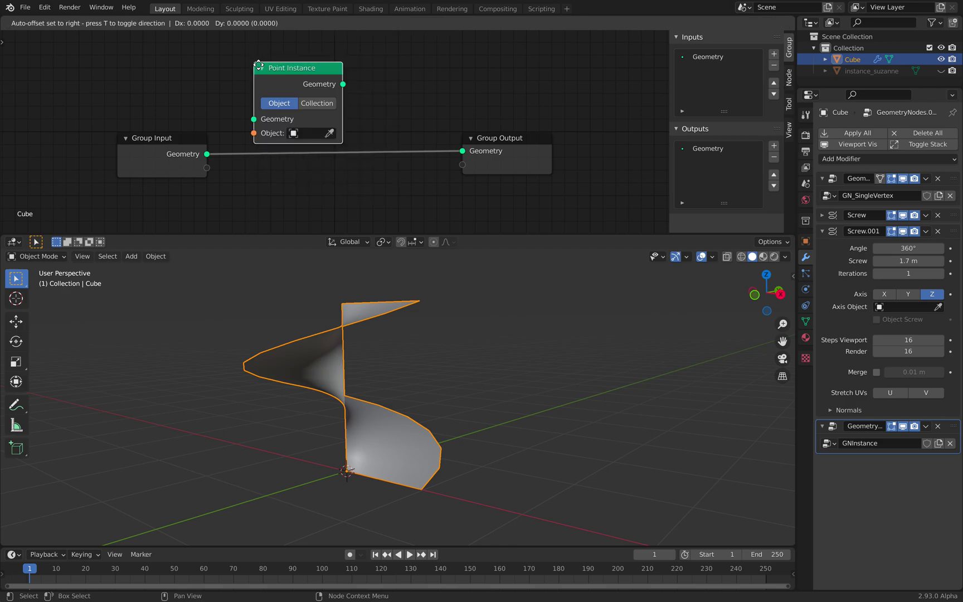
left_click(282, 100)
left_click_drag(871, 71, 332, 166)
left_click_drag(328, 102, 351, 101)
scroll(478, 399, "down", 5)
mouse_move(478, 388)
middle_mouse_down()
mouse_move(516, 375)
mouse_move(490, 379)
middle_mouse_up()
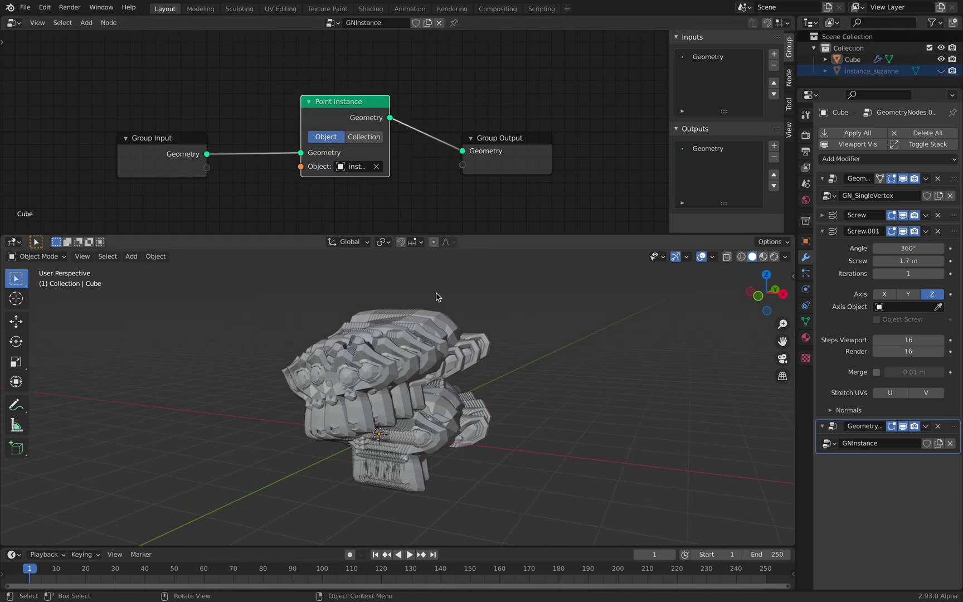
- Add a Point Scale node before Point Instance with factor 0.100 to shrink the monkeys
key("shift+a")
type("po")
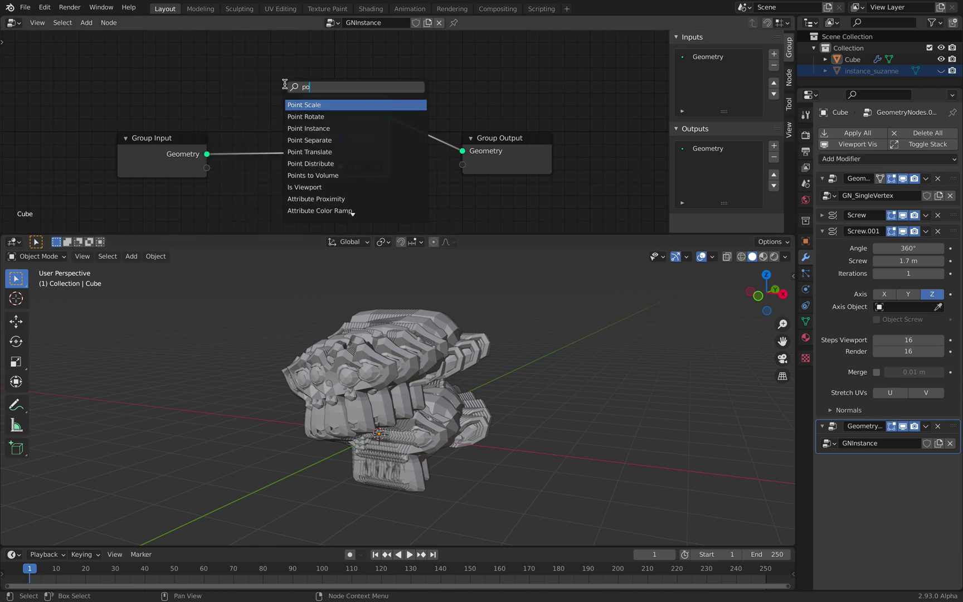
type("int s")
key("Return")
left_click(243, 99)
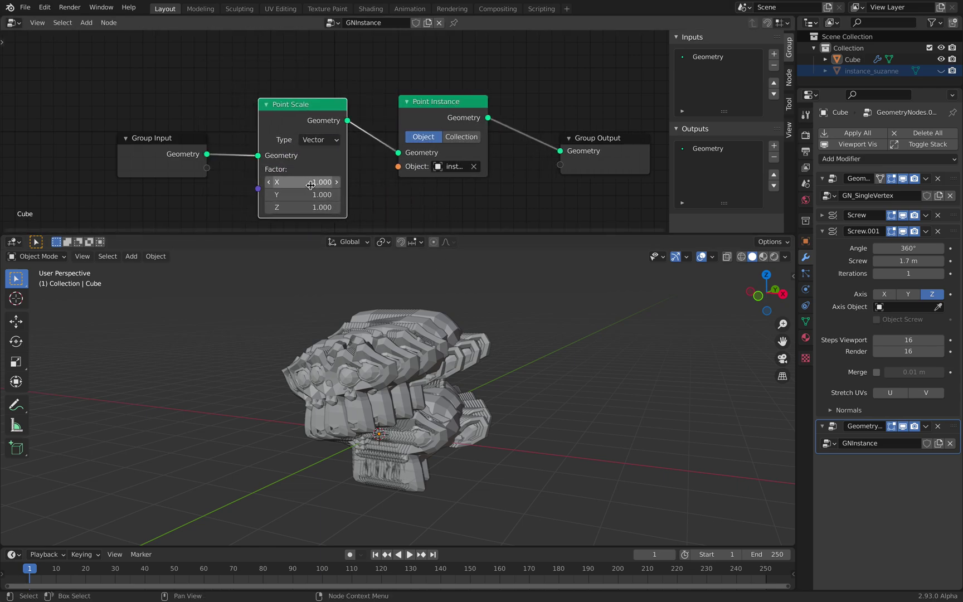
left_click_drag(311, 185, 263, 208, "shift")
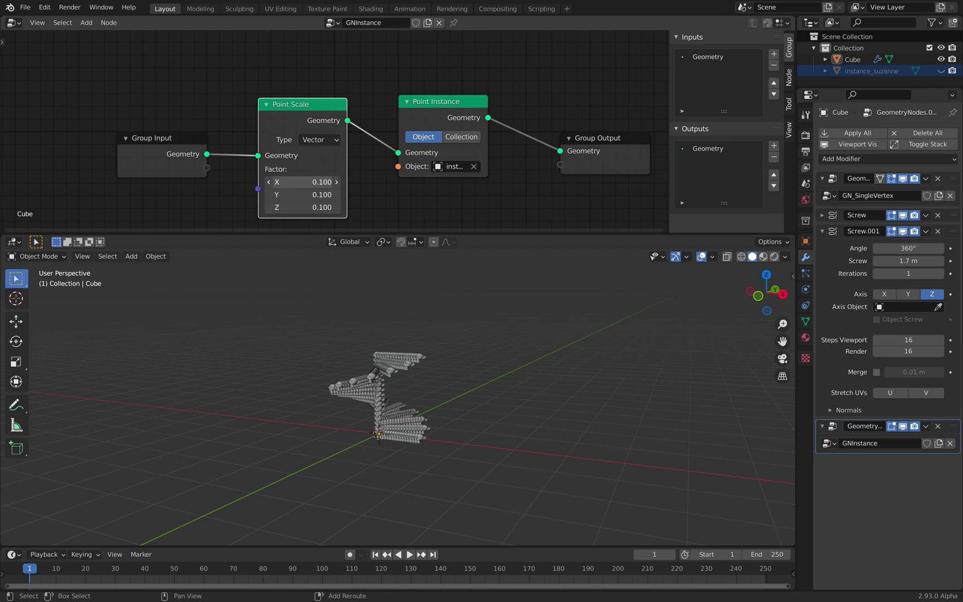
scroll(467, 376, "up", 3)
middle_click_drag(465, 377, 386, 408)
scroll(453, 396, "up", 2)
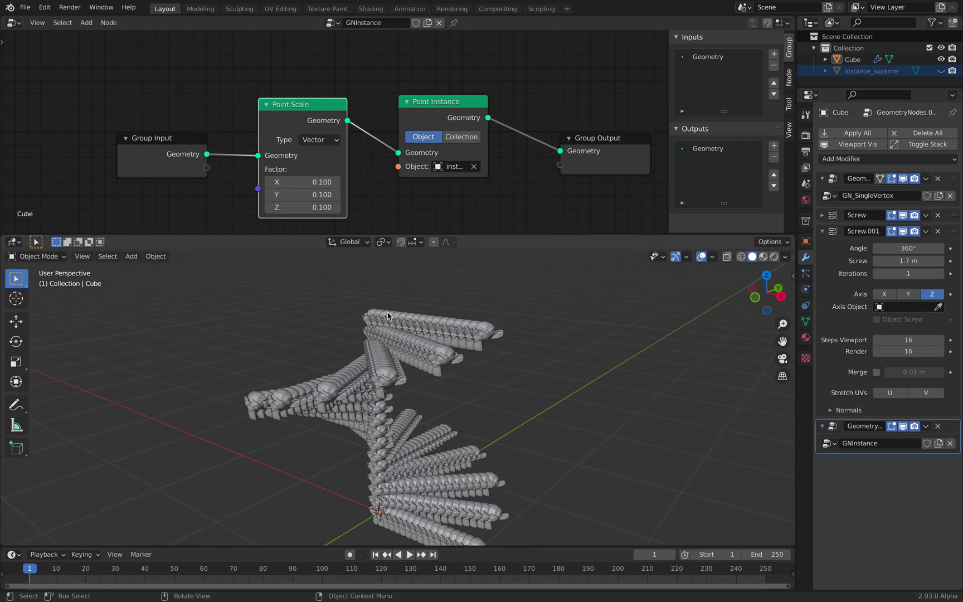
- Set Screw.001's offset to 0.46 m, the first Screw's to 1.58 m, and Screw.001's viewport steps to 9
scroll(389, 315, "down", 2)
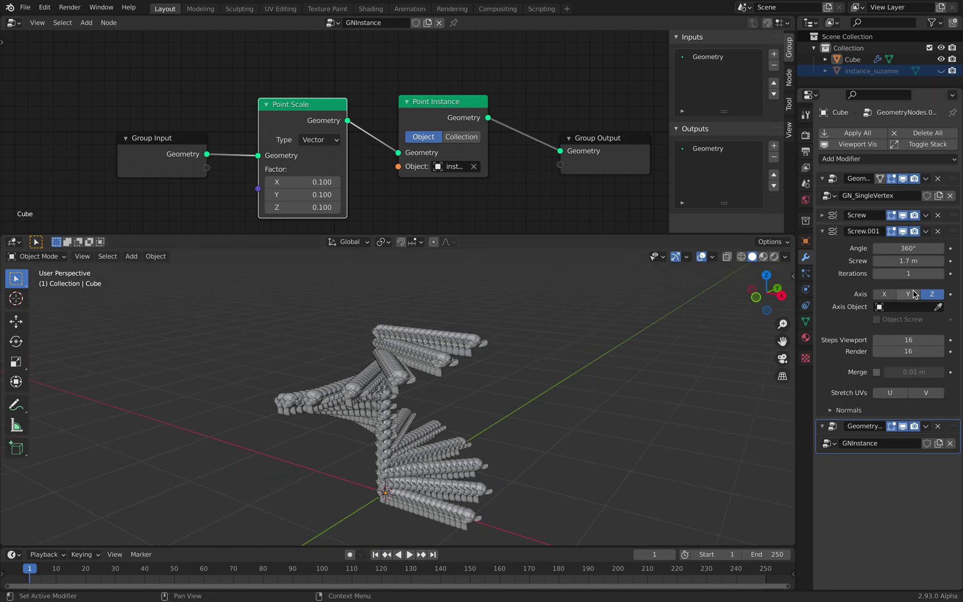
mouse_move(900, 260)
left_mouse_down()
mouse_move(909, 261)
mouse_move(900, 253)
mouse_move(875, 261)
mouse_move(901, 260)
left_mouse_up()
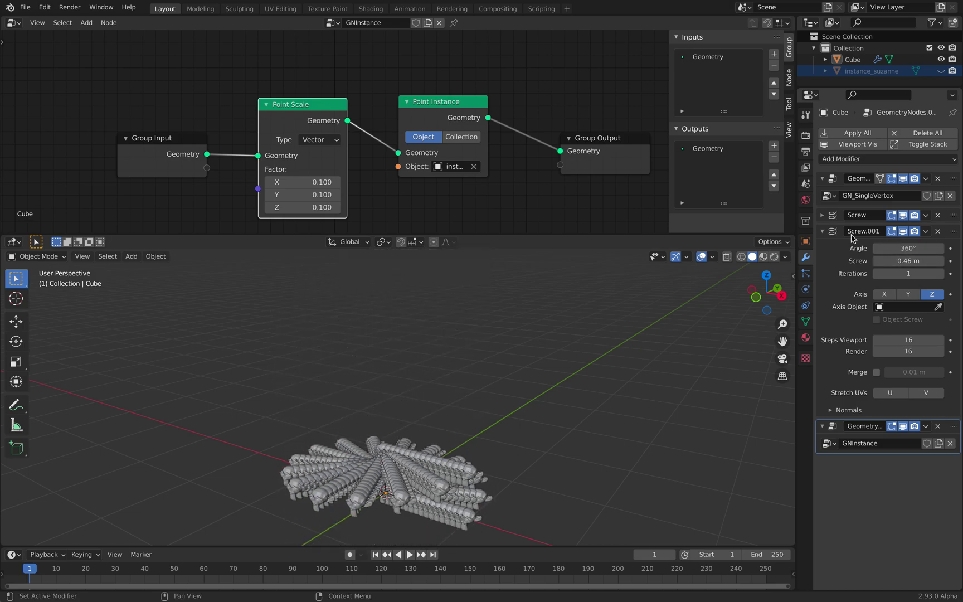
left_click(825, 218)
scroll(829, 223, "down", 2)
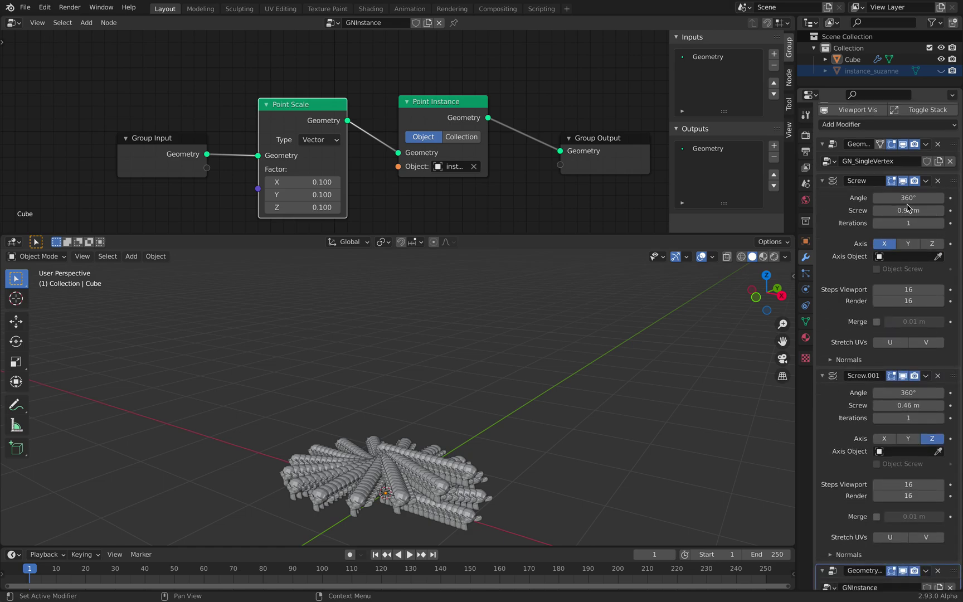
left_click_drag(908, 209, 932, 209)
scroll(901, 286, "down", 1)
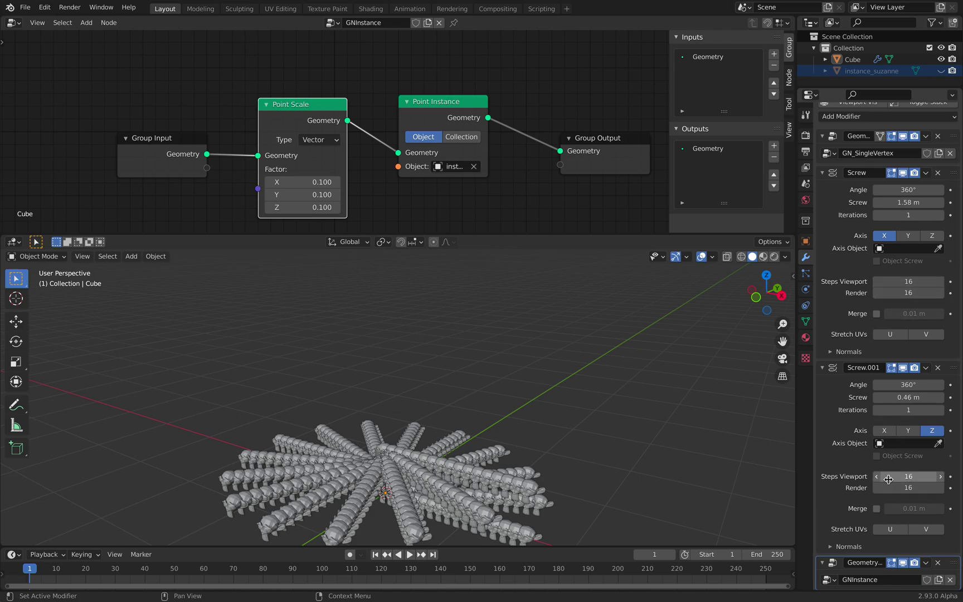
mouse_move(910, 476)
left_mouse_down()
mouse_move(887, 476)
mouse_move(902, 476)
left_mouse_up()
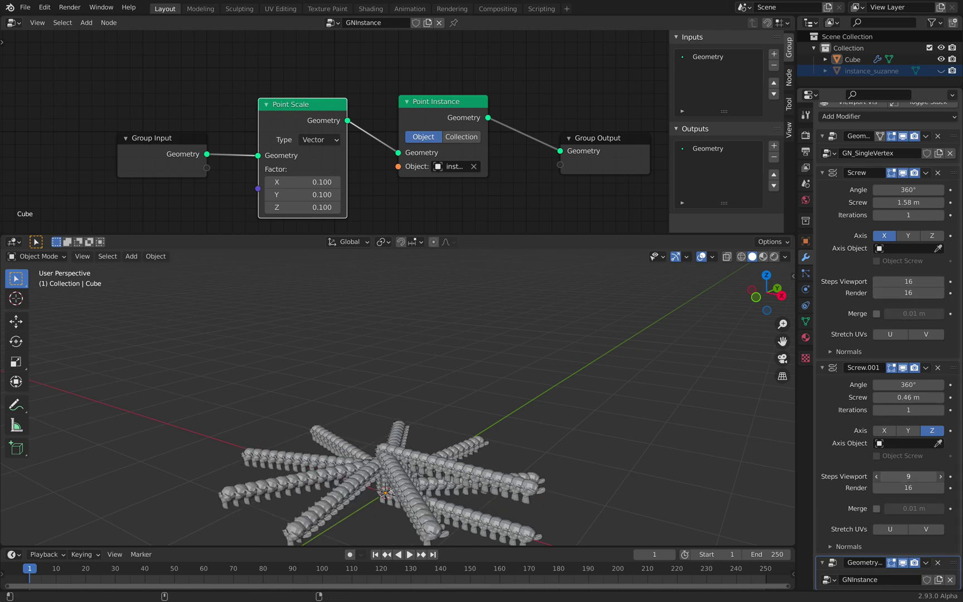
left_click(904, 476)
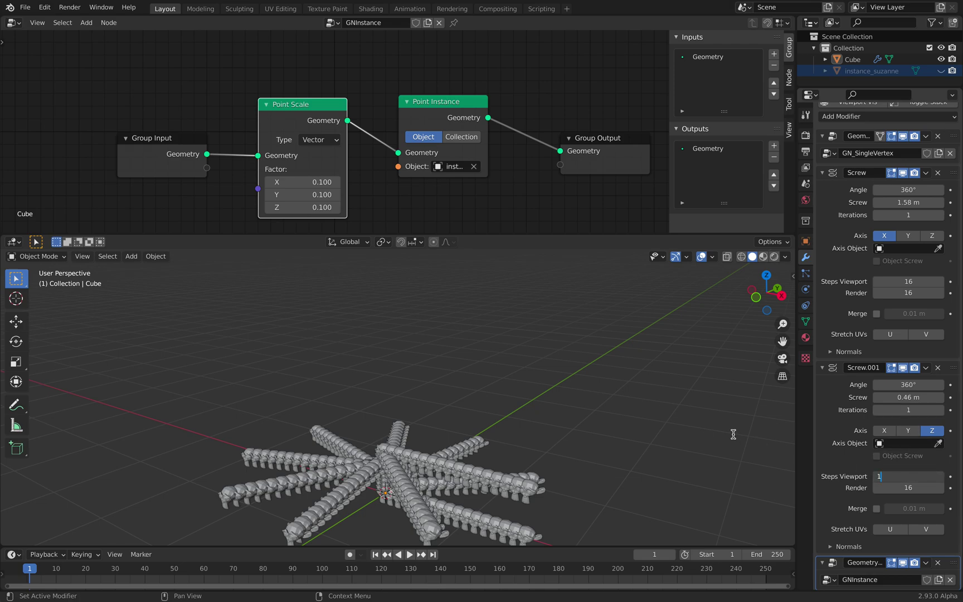
- Give Screw.001 16 viewport steps, a lower screw offset, and a 360° angle
type("16")
key("Return")
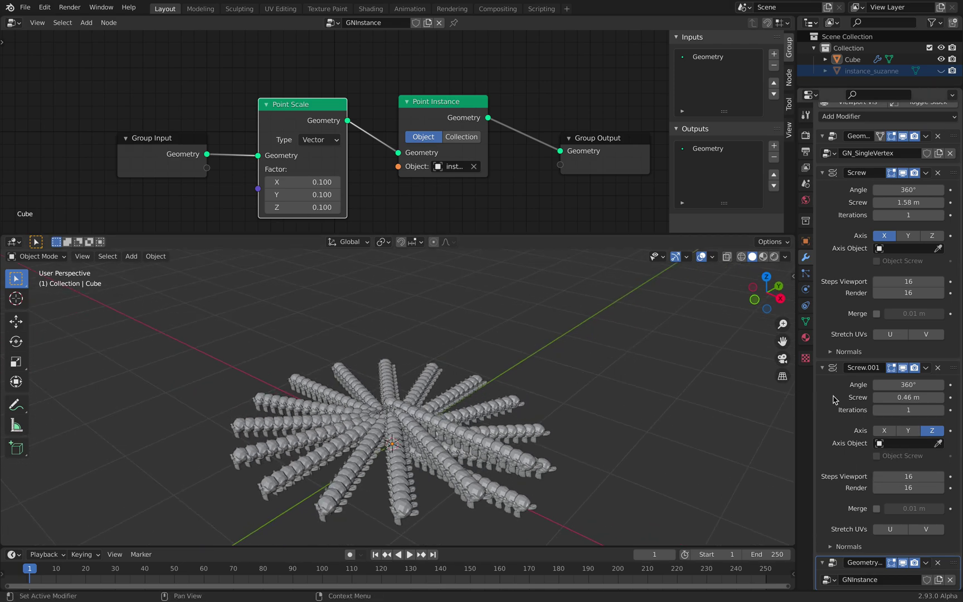
left_click_drag(915, 397, 898, 385)
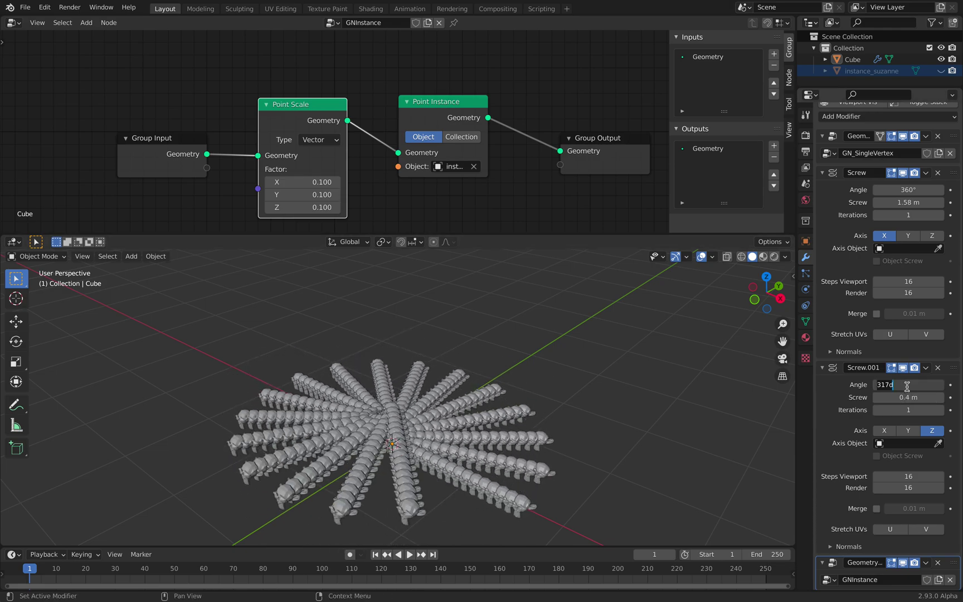
type("0")
key("Return")
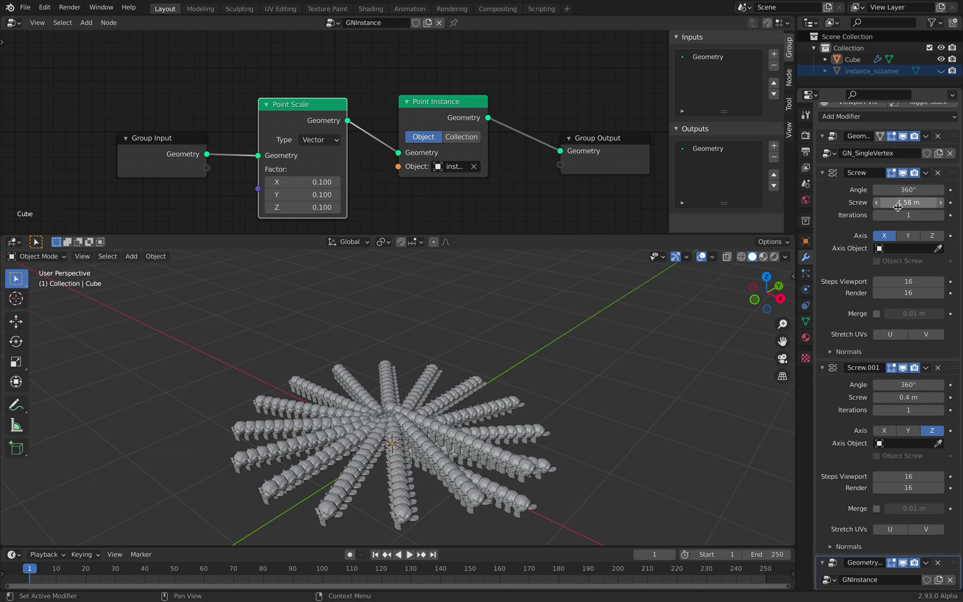
- Lower the first Screw's offset to about 0.96 m, keeping its axis on X
left_click_drag(909, 202, 889, 202)
left_click(909, 235)
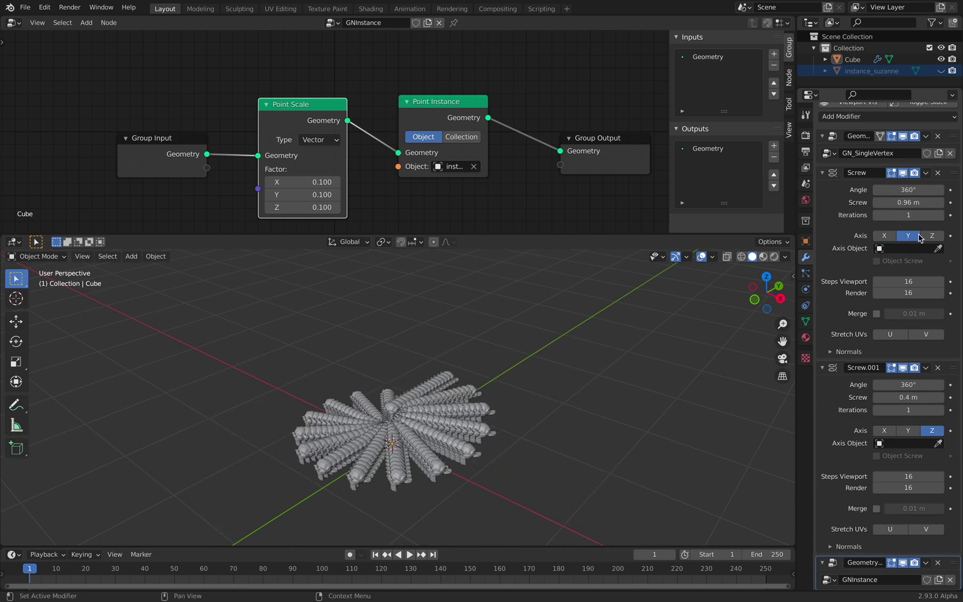
left_click(932, 235)
left_click(909, 235)
left_click(890, 236)
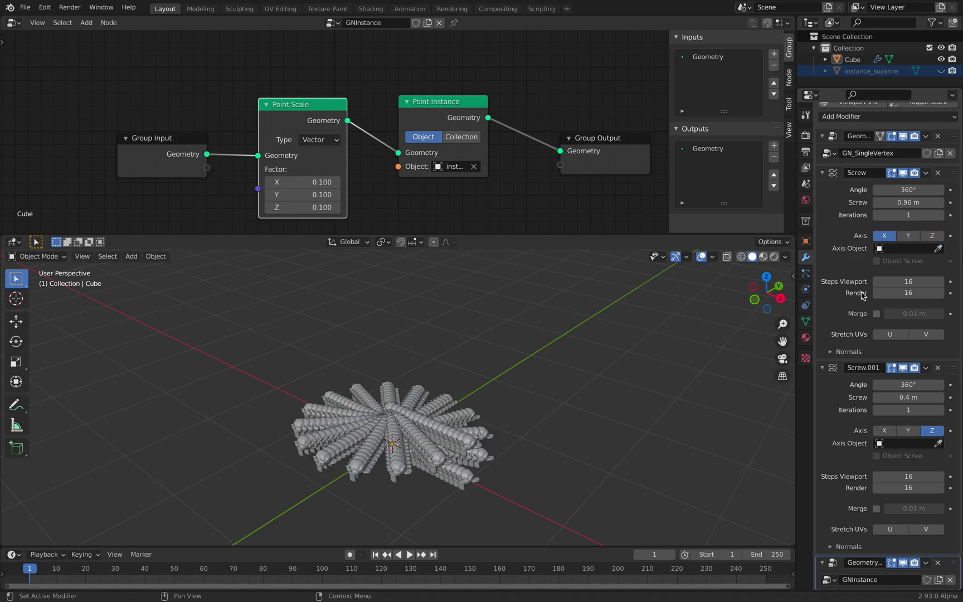
scroll(494, 385, "up", 5)
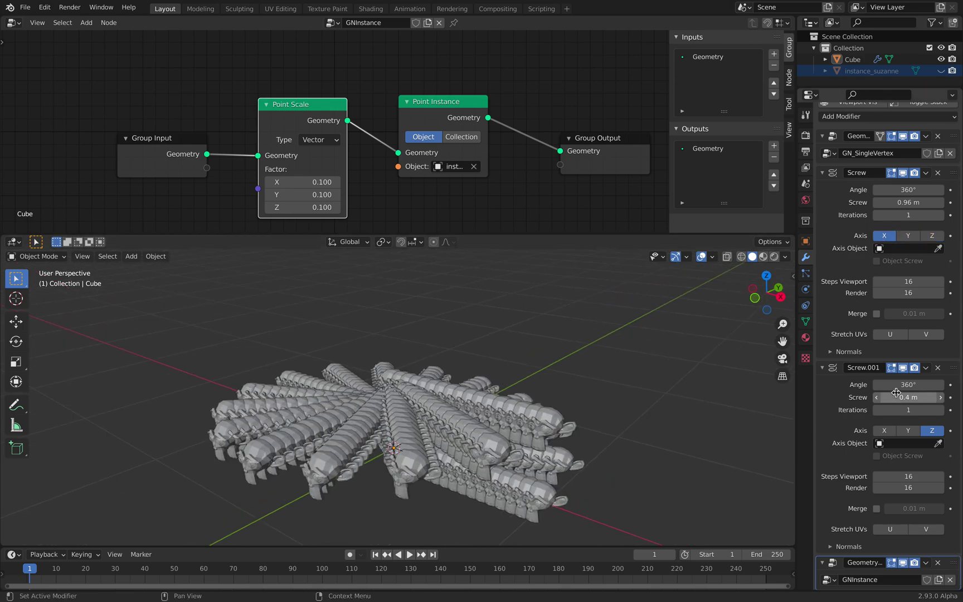
- Raise Screw.001's offset to 0.78 m, keep its axis on Z, and restore its 360° angle
left_click_drag(895, 397, 925, 397)
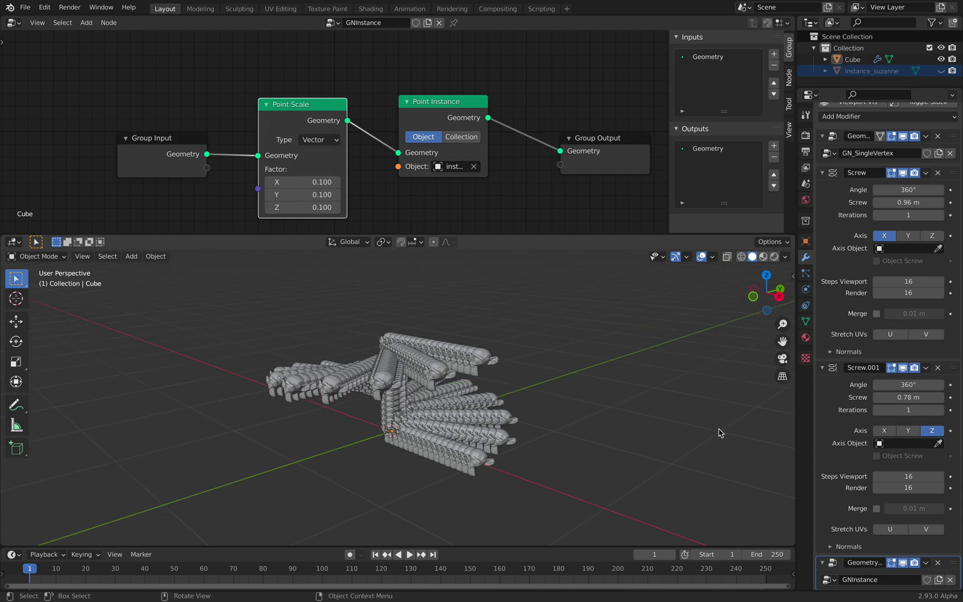
left_click(885, 430)
left_click(917, 432)
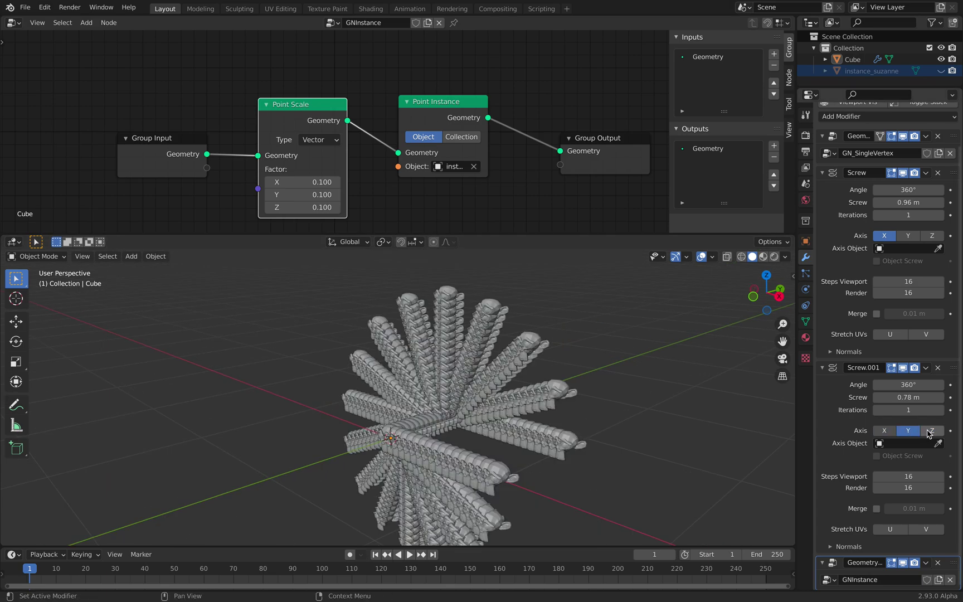
left_click(929, 435)
middle_click_drag(697, 389, 699, 385)
mouse_move(893, 386)
left_mouse_down()
mouse_move(879, 386)
mouse_move(896, 386)
left_mouse_up()
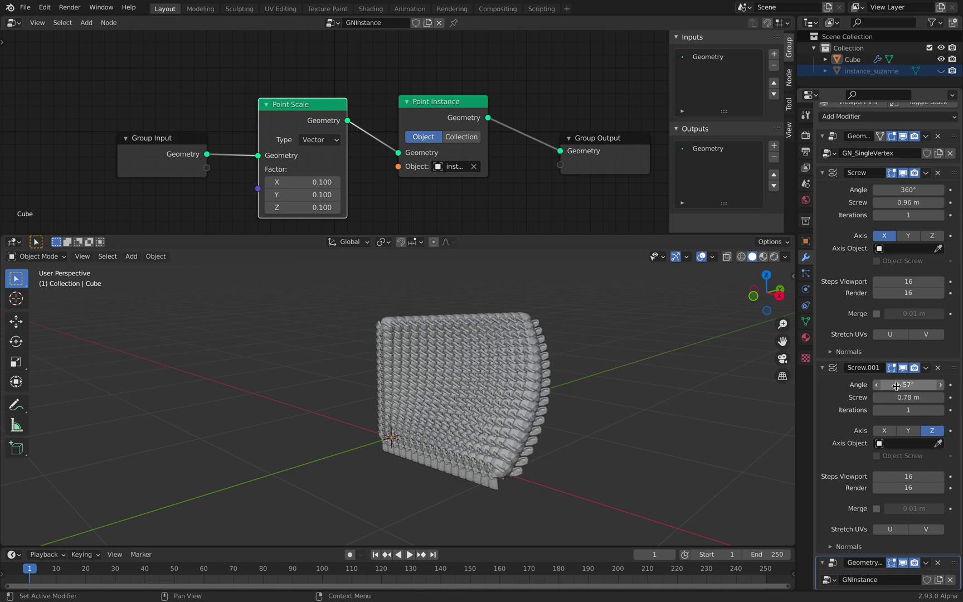
left_click(896, 386)
type("360")
key("Return")
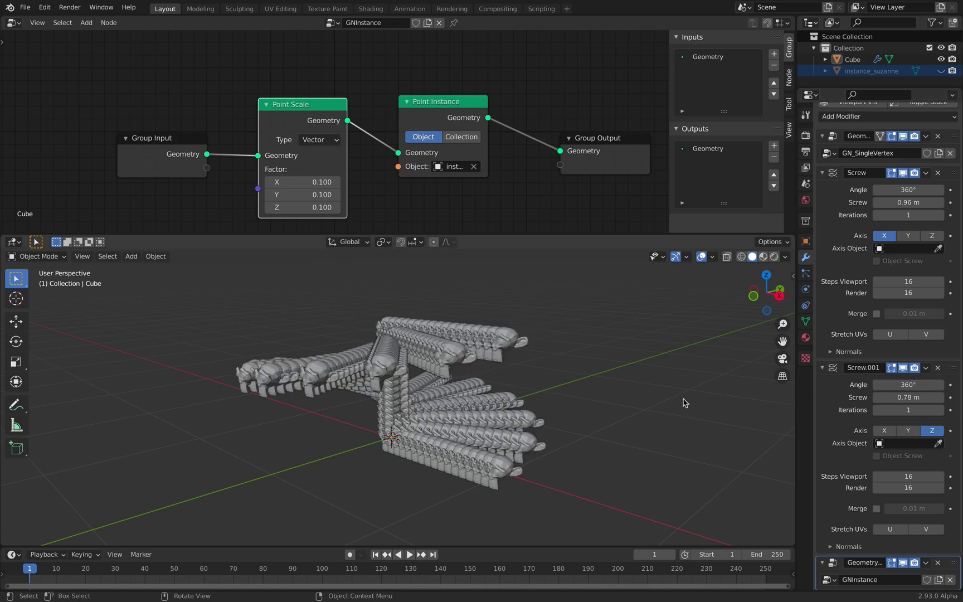
middle_click_drag(490, 385, 546, 366)
- Save the file with Ctrl+S and bring the GNInstance node tree back into view
key("ctrl+s")
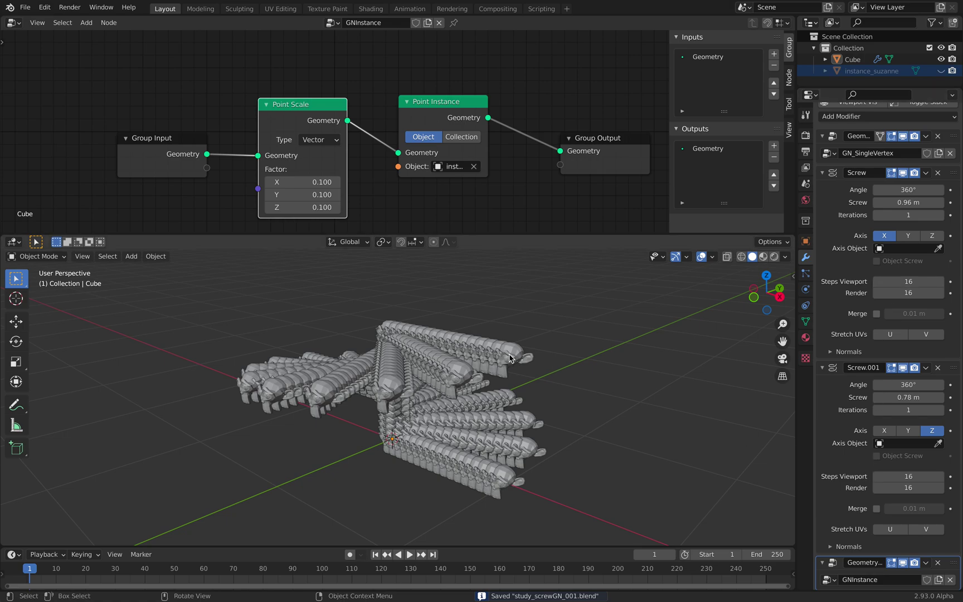
left_click(844, 352)
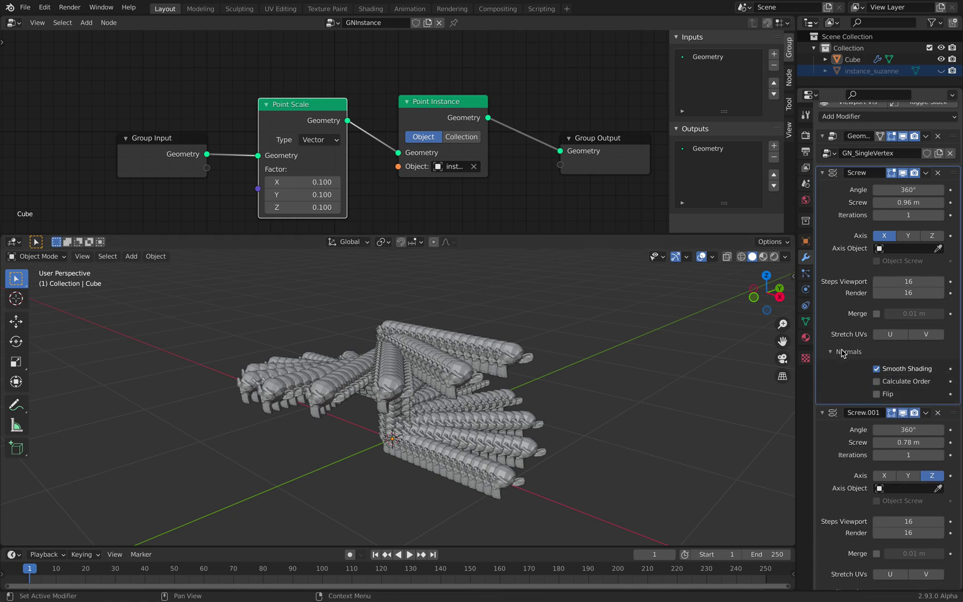
left_click(845, 351)
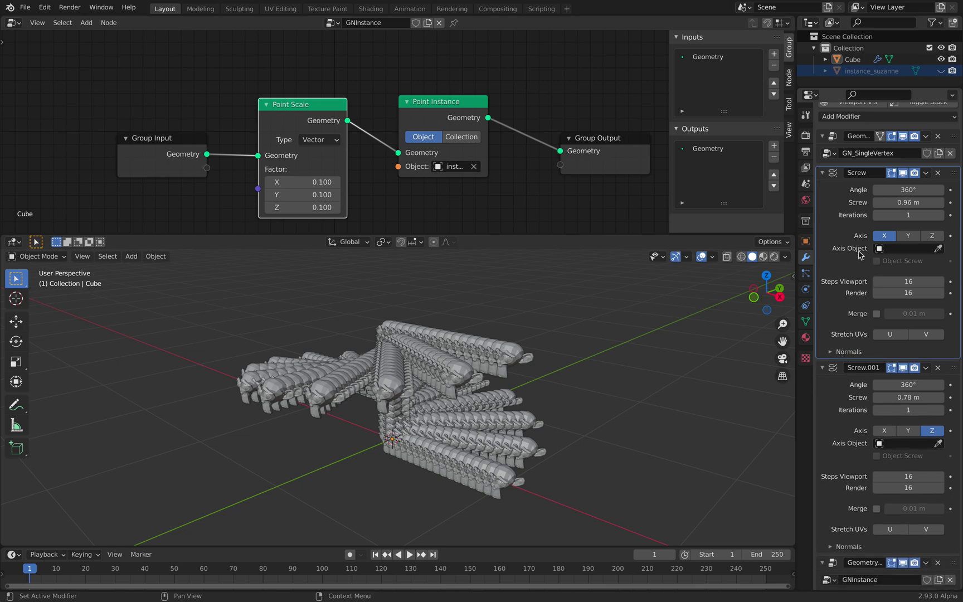
left_click(952, 563)
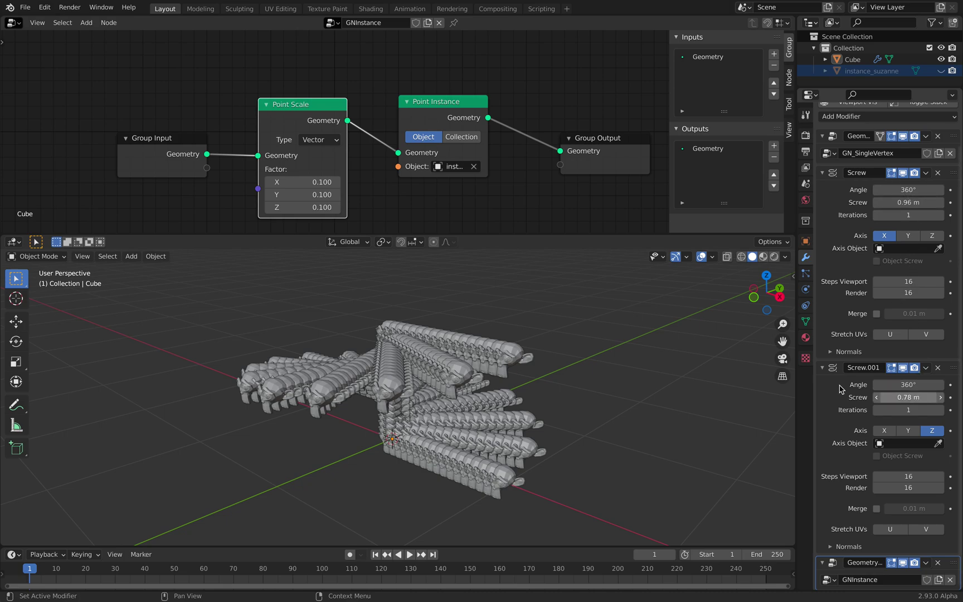
left_click(25, 7)
- Open study_screw_001.blend from recent files to inspect its brick cylinder and Screw angle
left_click(50, 82)
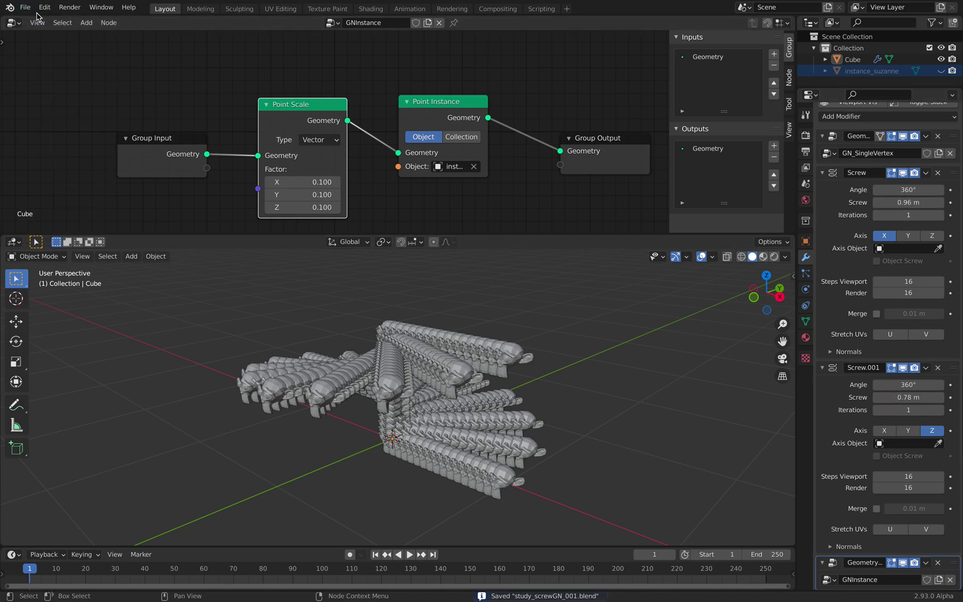
left_click(25, 7)
mouse_move(53, 43)
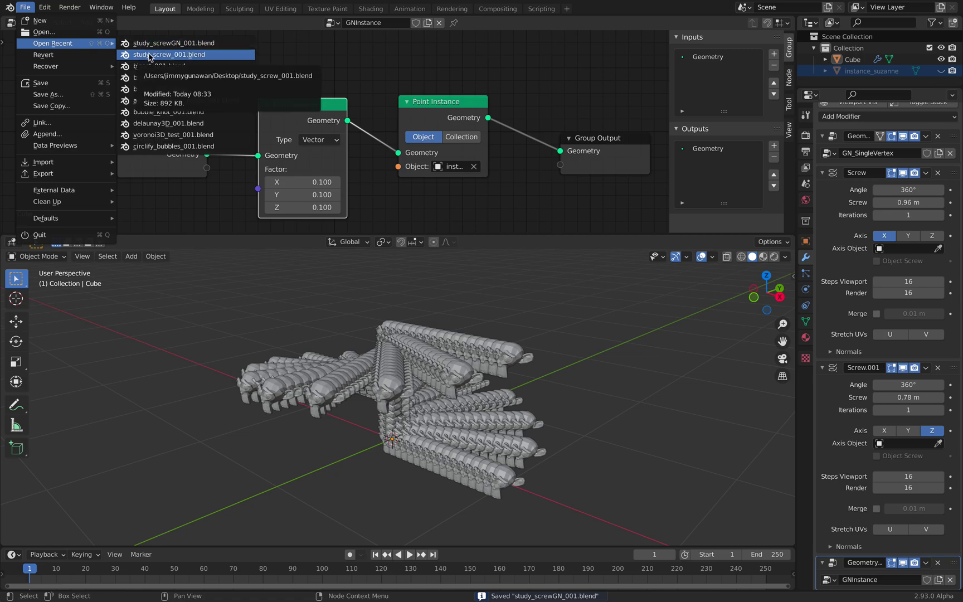
left_click(150, 54)
middle_click_drag(485, 357, 509, 350)
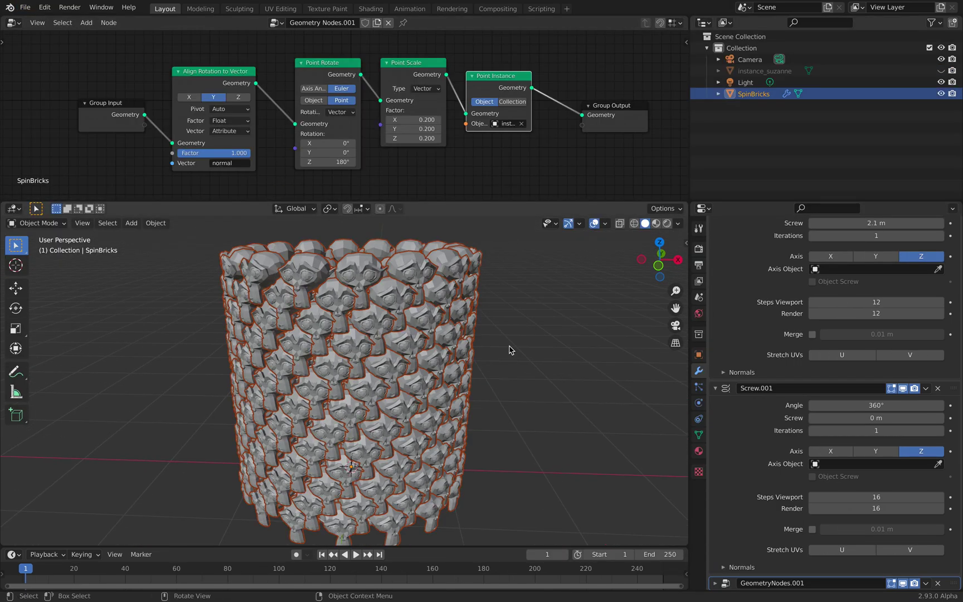
scroll(808, 245, "up", 2)
left_click_drag(797, 203, 793, 118)
left_click_drag(847, 214, 876, 223)
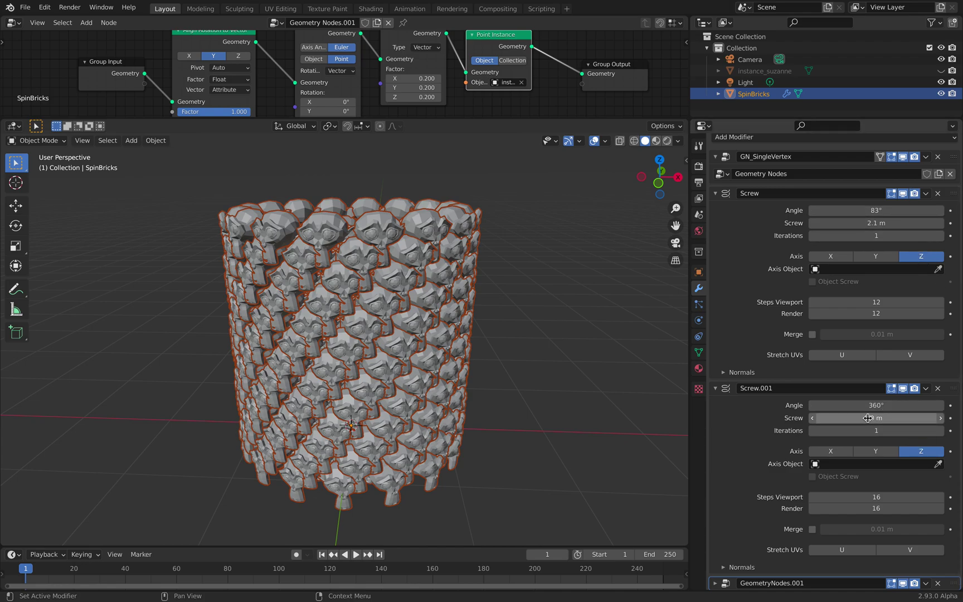
- Reopen study_screwGN_001.blend from recent files, discarding the unsaved changes
left_click(25, 7)
mouse_move(56, 43)
left_click(159, 54)
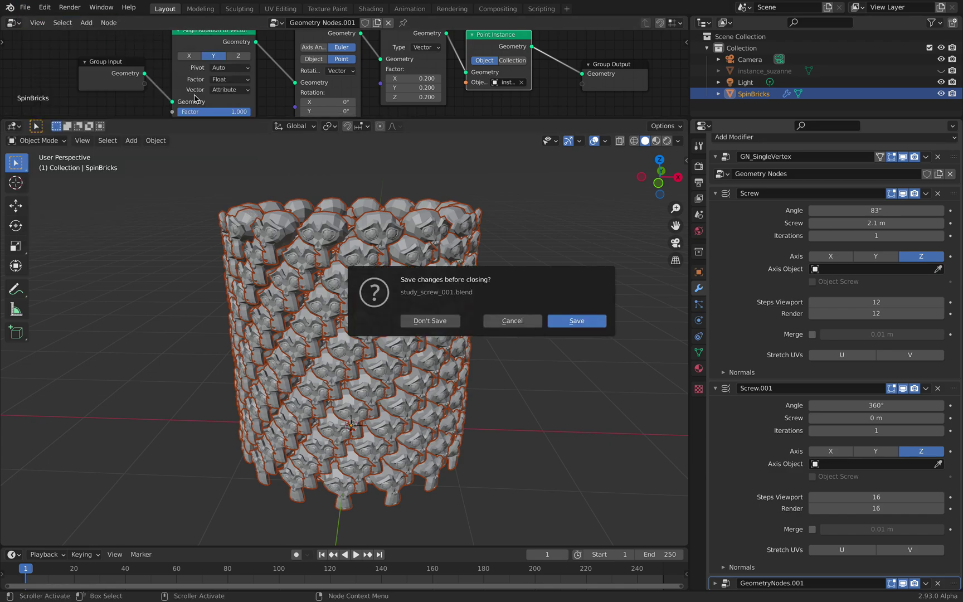
left_click(422, 319)
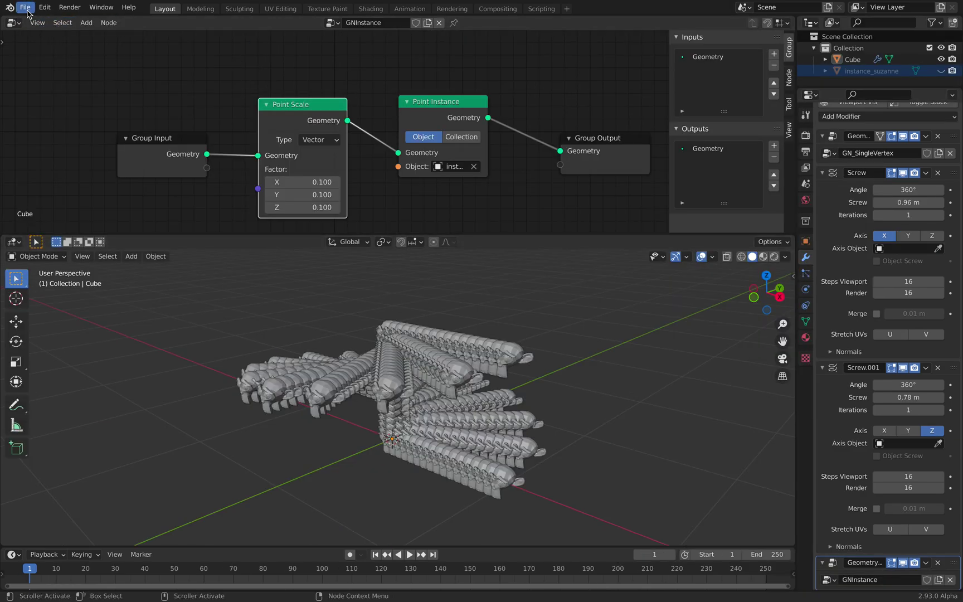
- Save the file as the next version, study_screwGN_002.blend
key("super+shift+s")
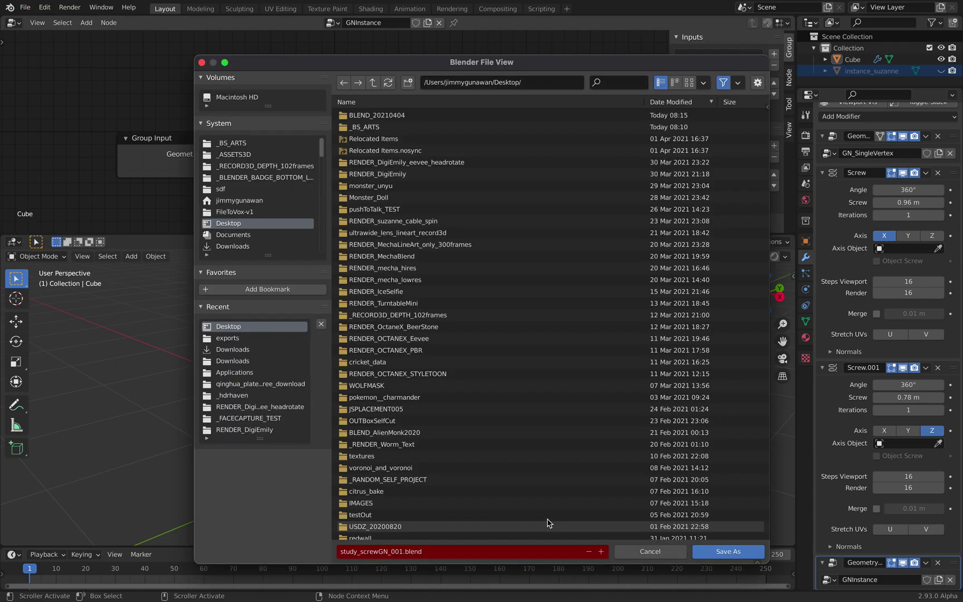
left_click(601, 552)
left_click(724, 551)
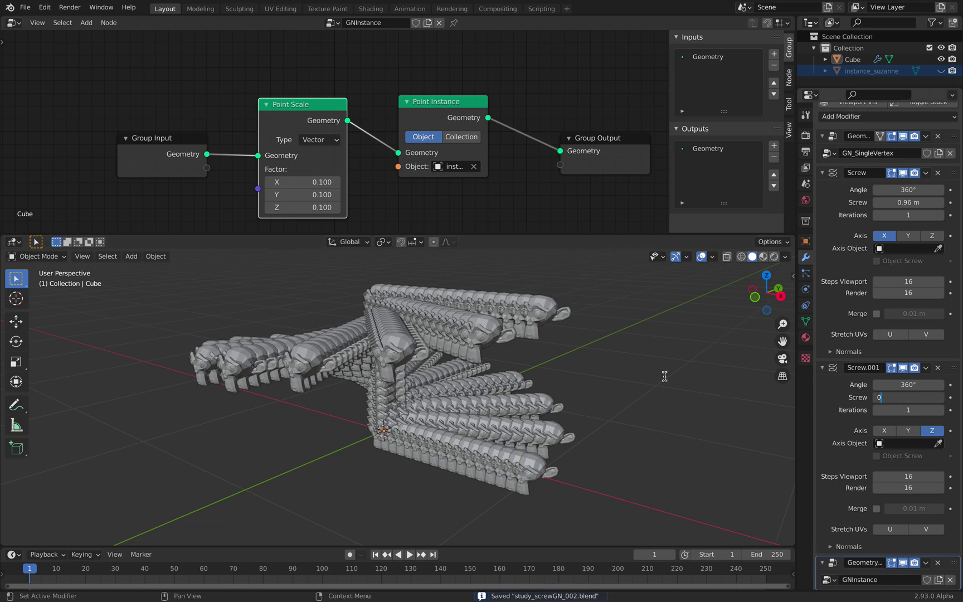
- Set Screw.001's offset to 0 m and turn the first Screw around Z at 1.76 m
key("Return")
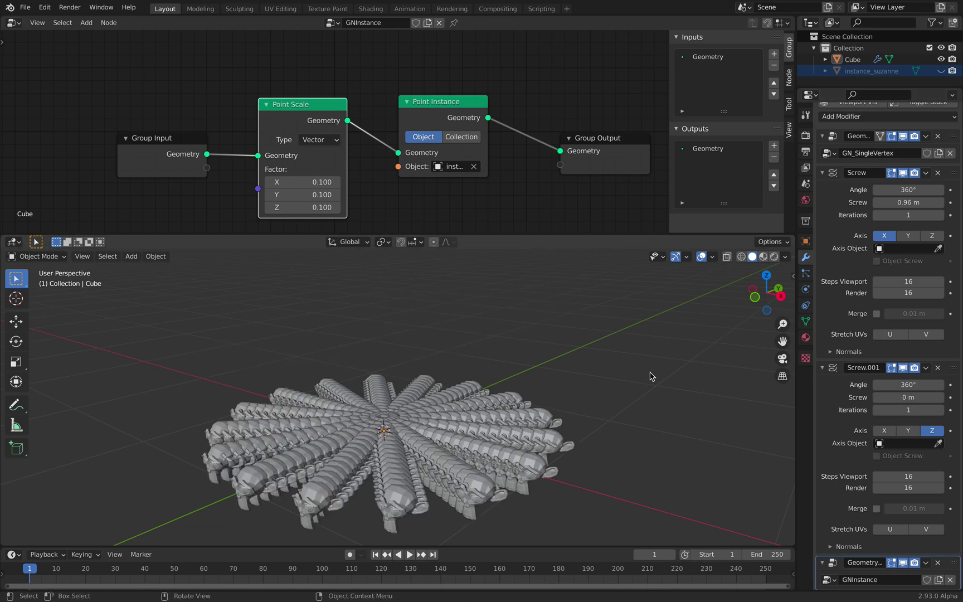
left_click(932, 236)
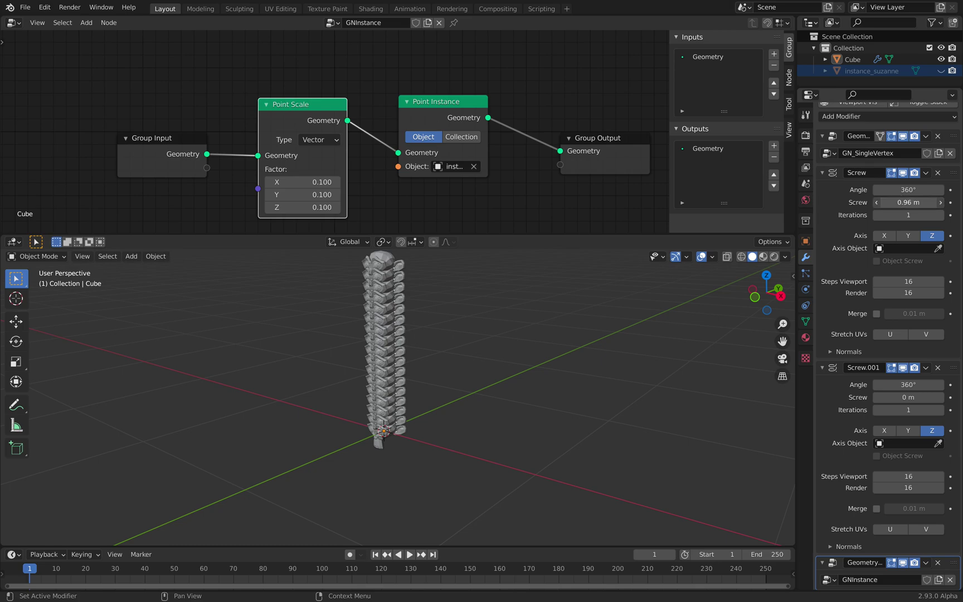
left_click_drag(909, 202, 926, 203)
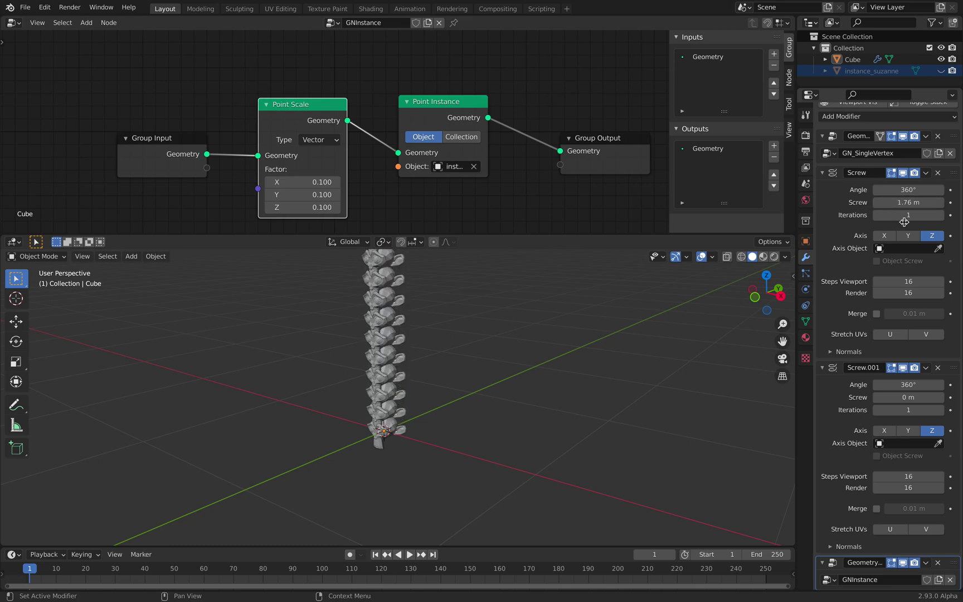
middle_click_drag(369, 171, 373, 161)
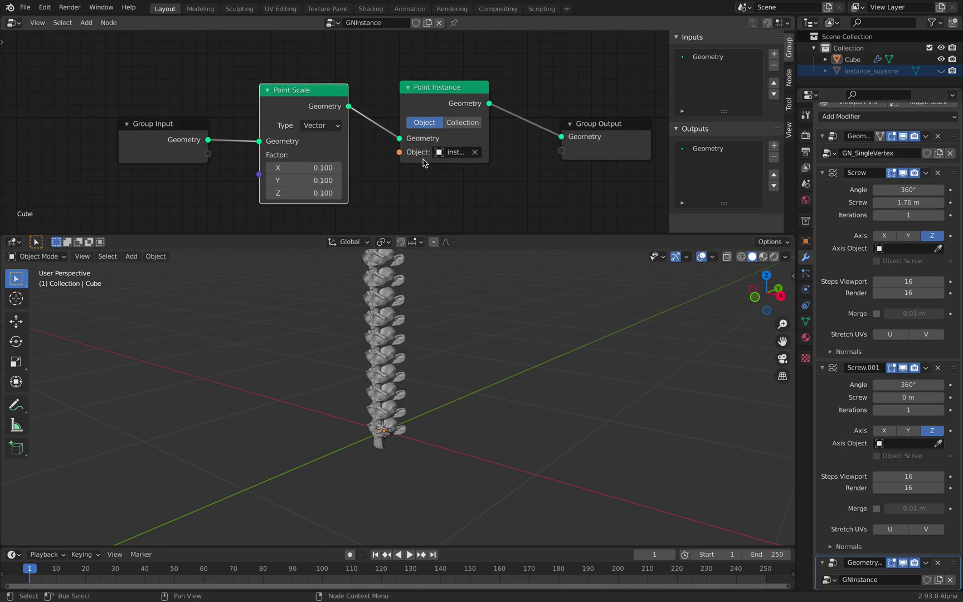
scroll(892, 184, "up", 3)
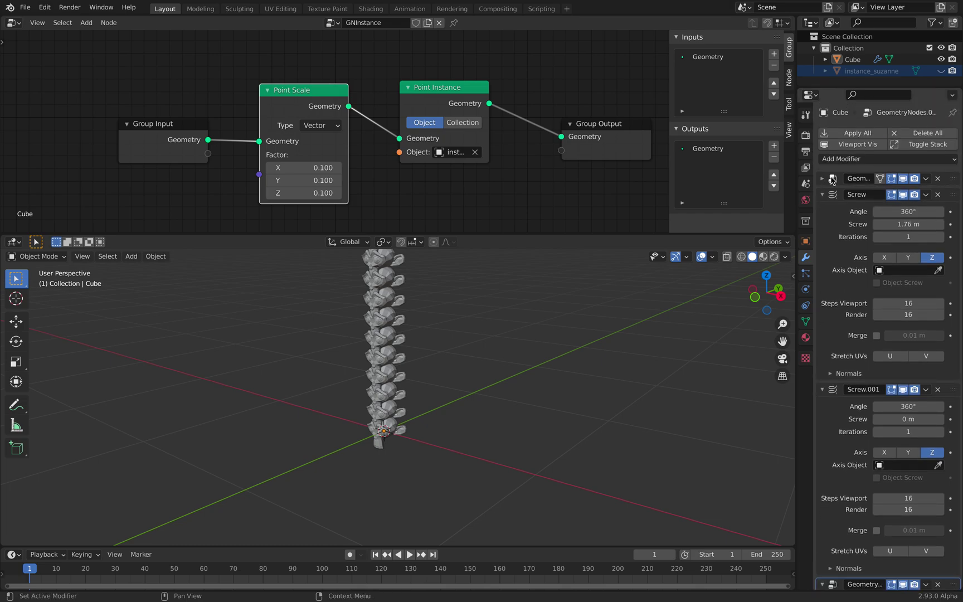
- In GN_SingleVertex, set the Line node's start X to 0.6 m and save the file
left_click(896, 185)
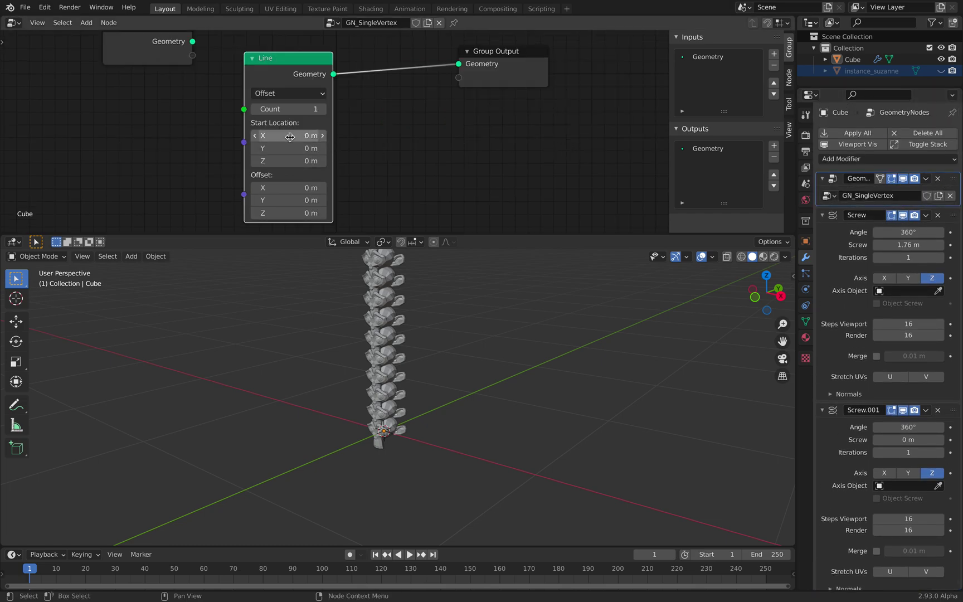
left_click_drag(287, 135, 308, 136)
middle_click_drag(434, 330, 441, 299)
scroll(458, 362, "down", 4)
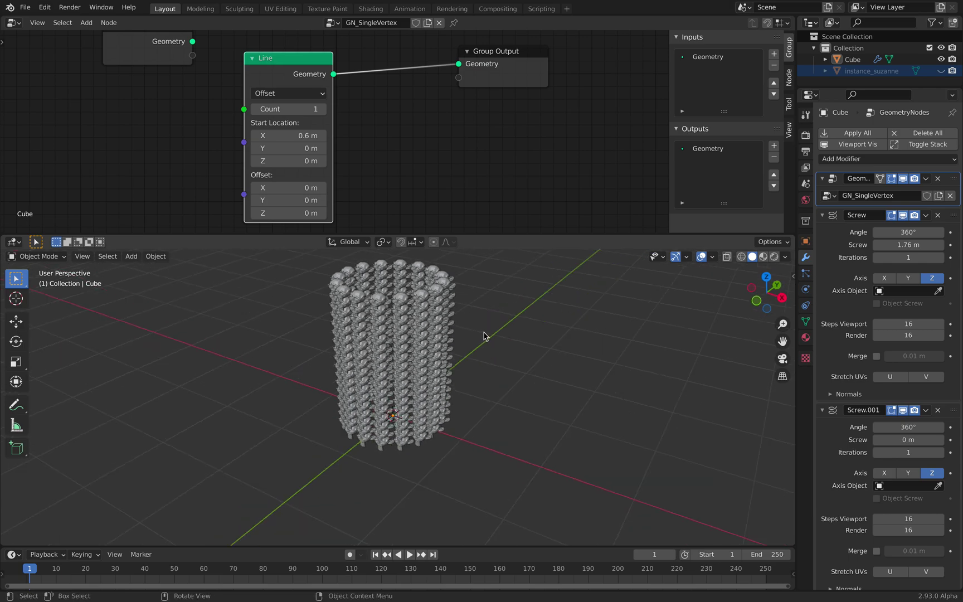
mouse_move(524, 331)
middle_mouse_down()
mouse_move(523, 312)
mouse_move(522, 336)
mouse_move(538, 325)
middle_mouse_up()
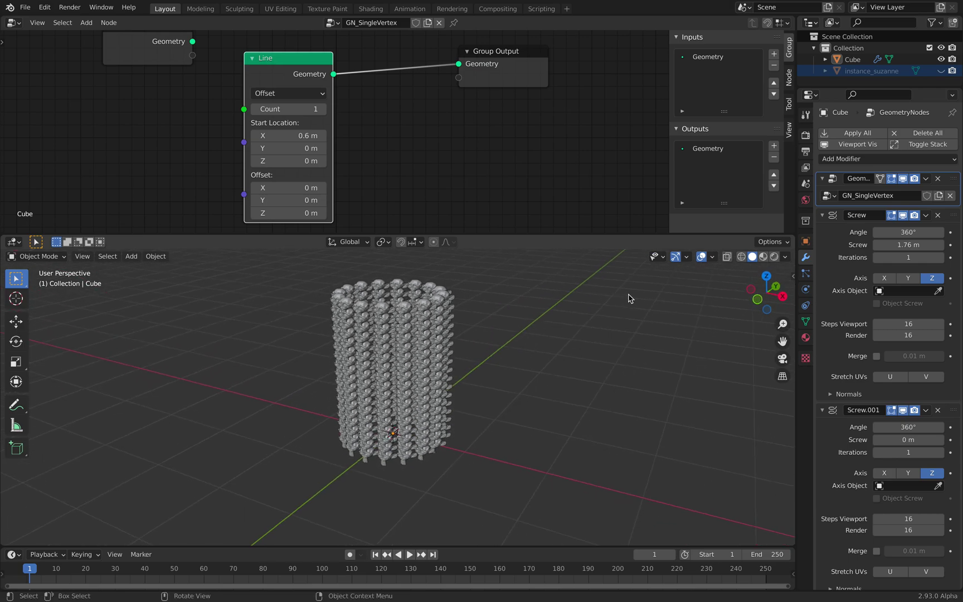
key("ctrl+s")
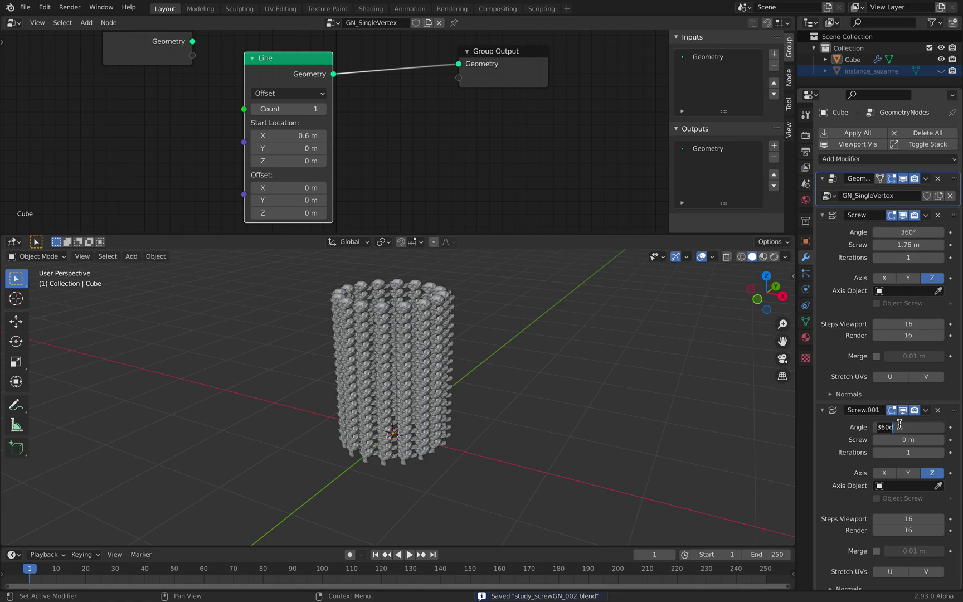
- Try 60° then 360° on the second screw's angle, and undo trial height changes on both screws
key("Return")
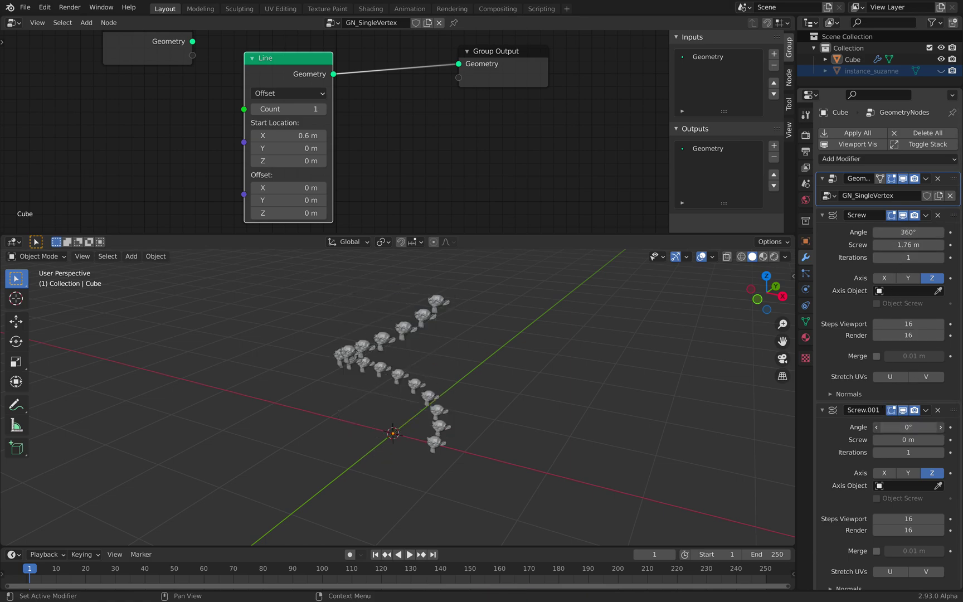
type("60")
key("Return")
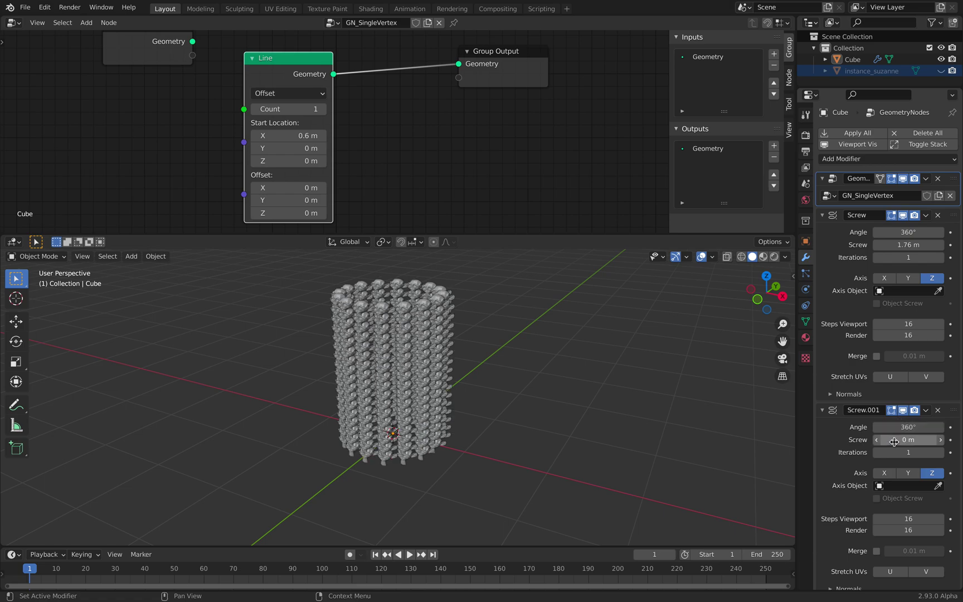
left_click_drag(895, 440, 926, 440)
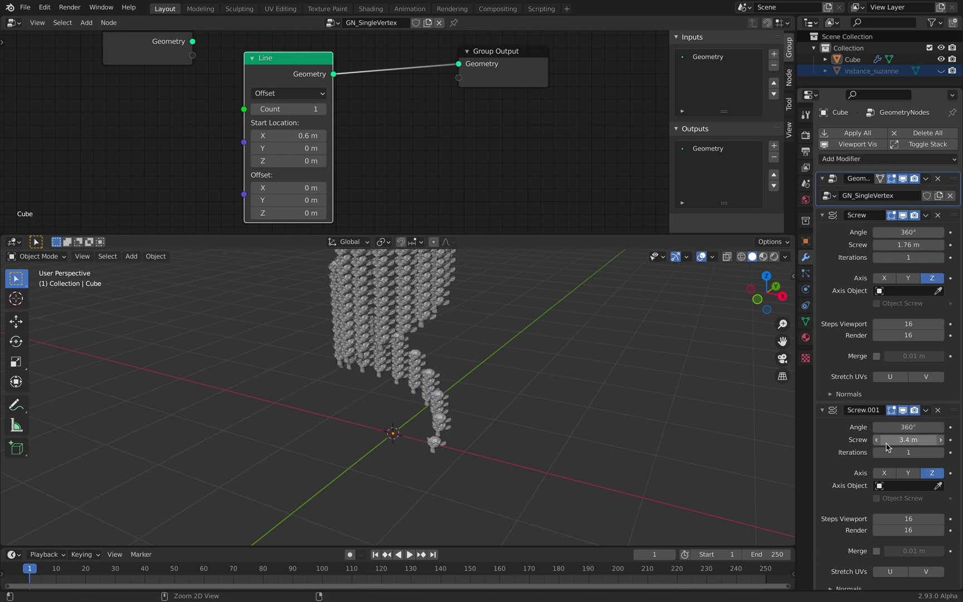
key("ctrl+z")
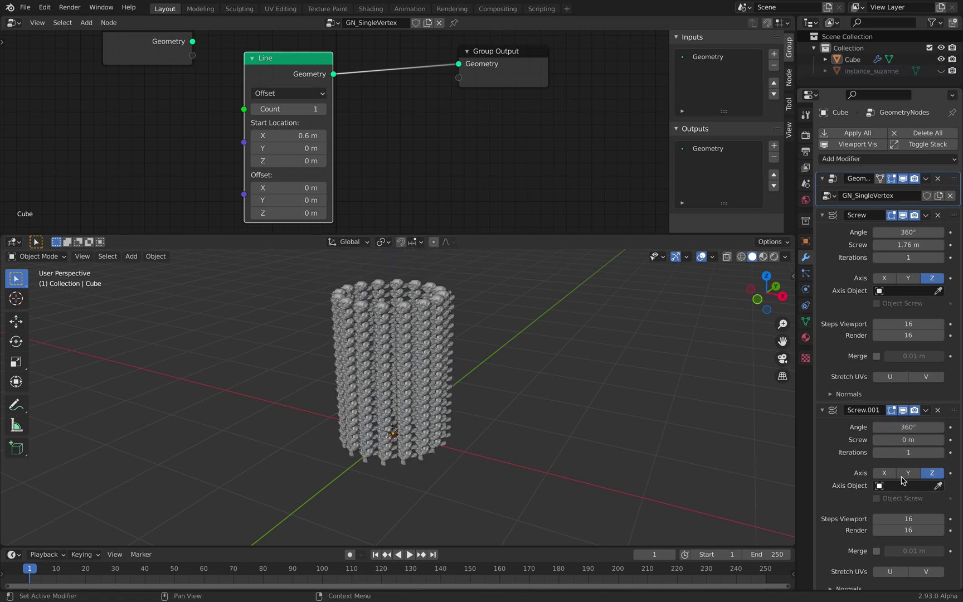
left_click_drag(898, 247, 915, 233)
key("ctrl+z")
- Set the first Screw modifier's angle to 152° to twist the monkey cylinder
left_click(898, 234)
type("0")
key("Return")
scroll(523, 355, "up", 3)
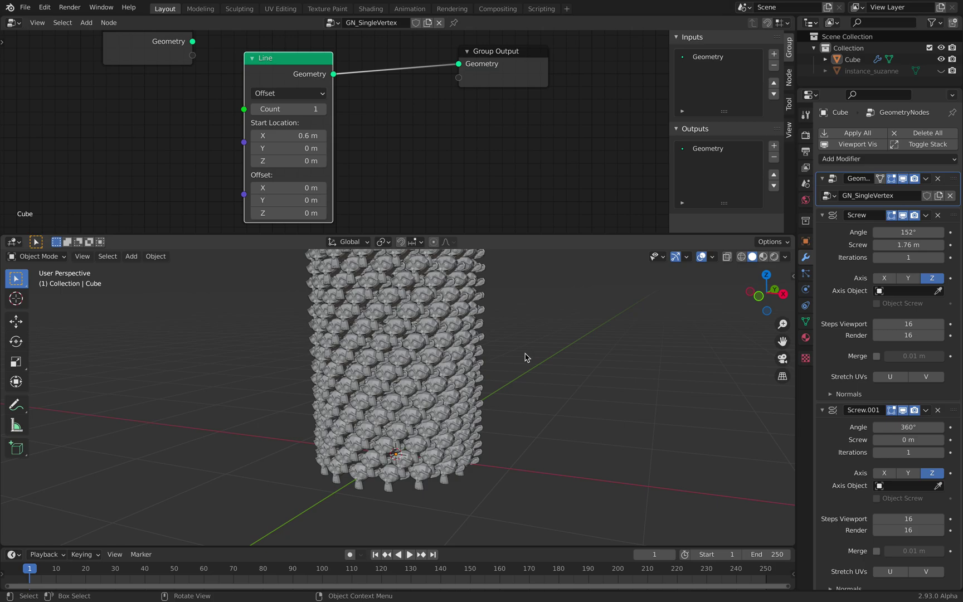
scroll(909, 428, "down", 2)
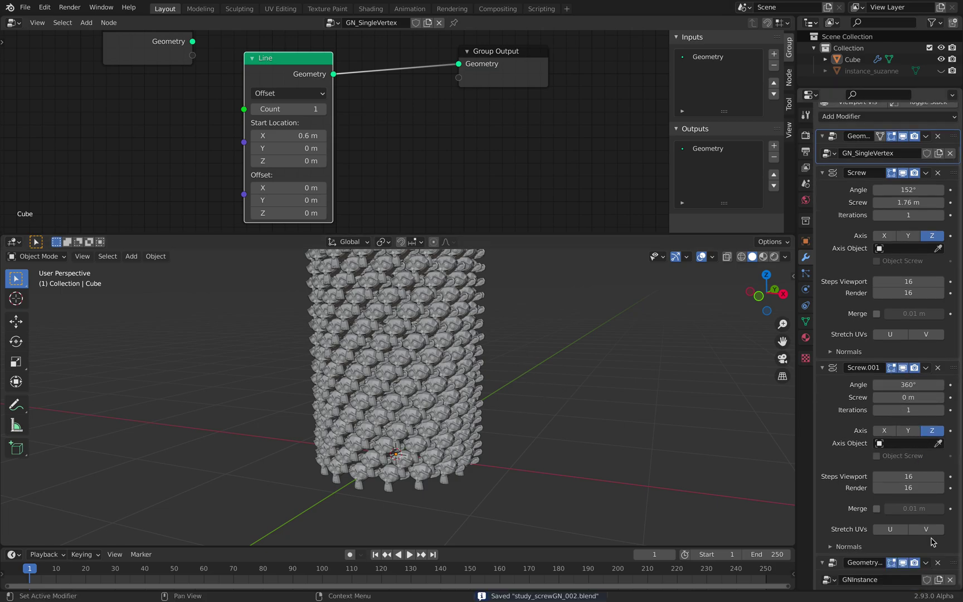
left_click(951, 560)
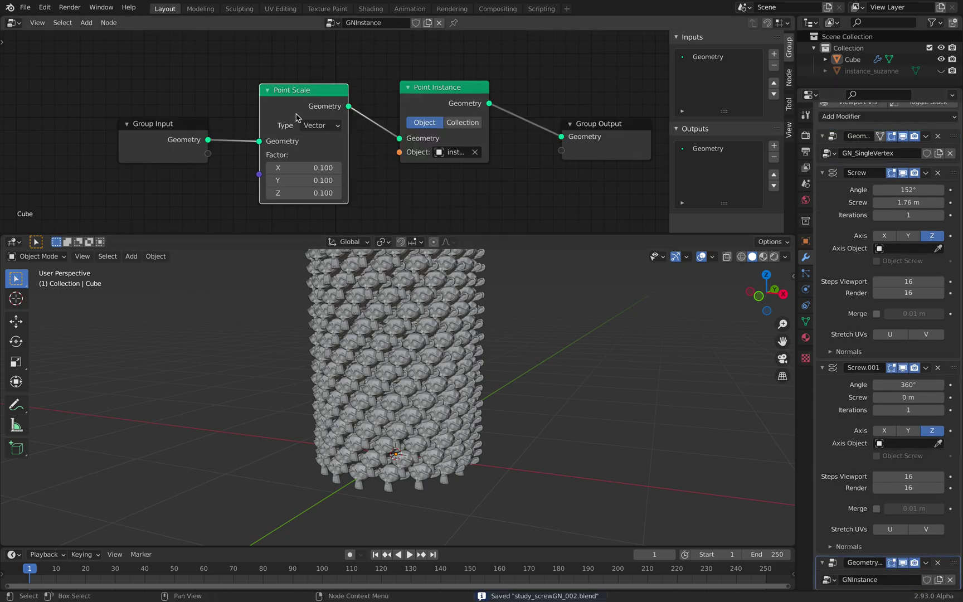
- Insert an Align Rotation to Vector node between Group Input and Point Scale
left_click_drag(193, 125, 91, 111)
middle_click_drag(150, 98, 231, 94)
left_click_drag(172, 104, 109, 115)
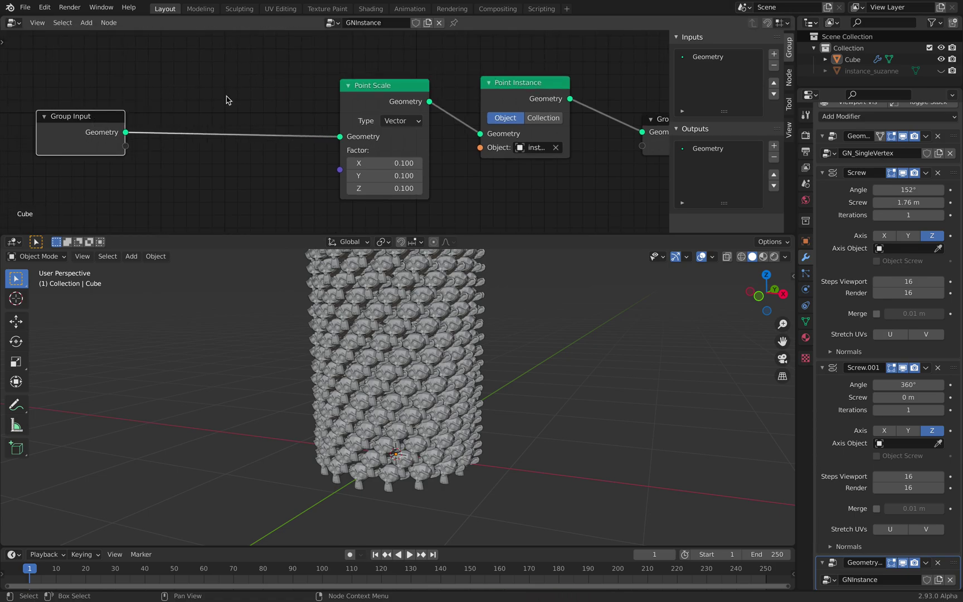
key("shift+a")
left_click(211, 95)
type("align")
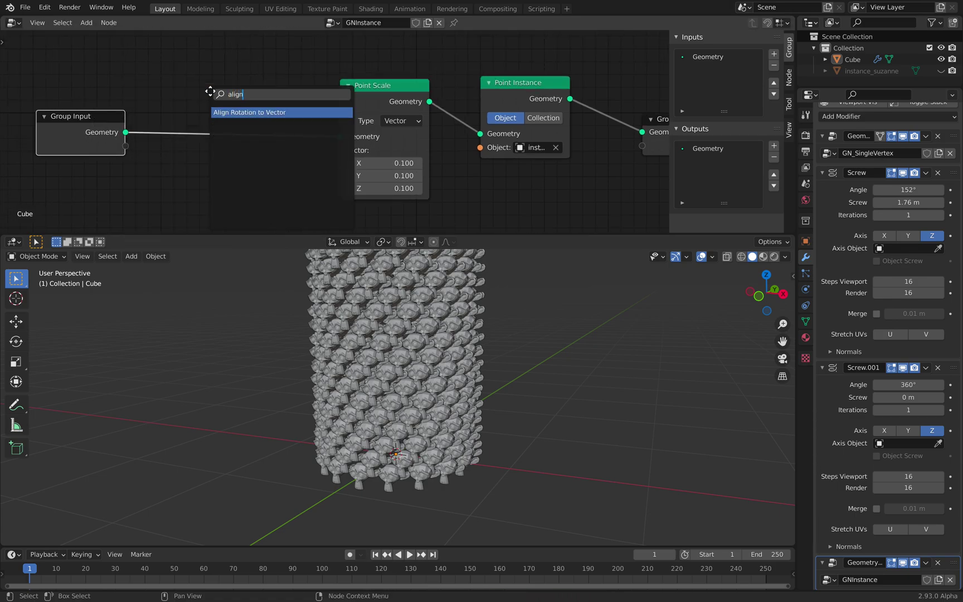
key("Return")
left_click(190, 82)
middle_click_drag(230, 147, 235, 107)
- Drive the alignment vector from the normal attribute and align the instances' Y axis to it
left_click(257, 130)
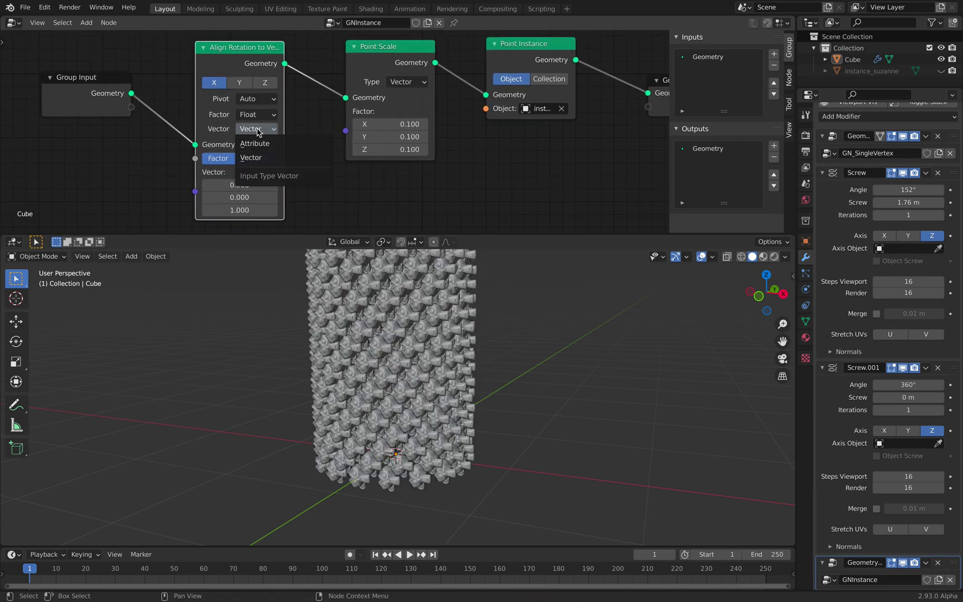
left_click(255, 143)
left_click(258, 172)
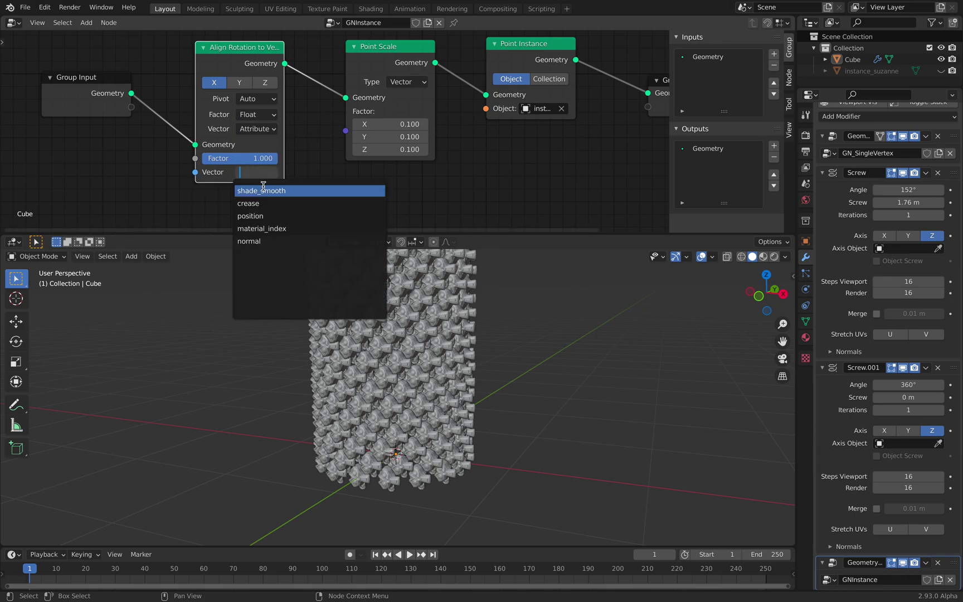
left_click(250, 241)
middle_click_drag(544, 299, 504, 326)
left_click(239, 82)
left_click(266, 84)
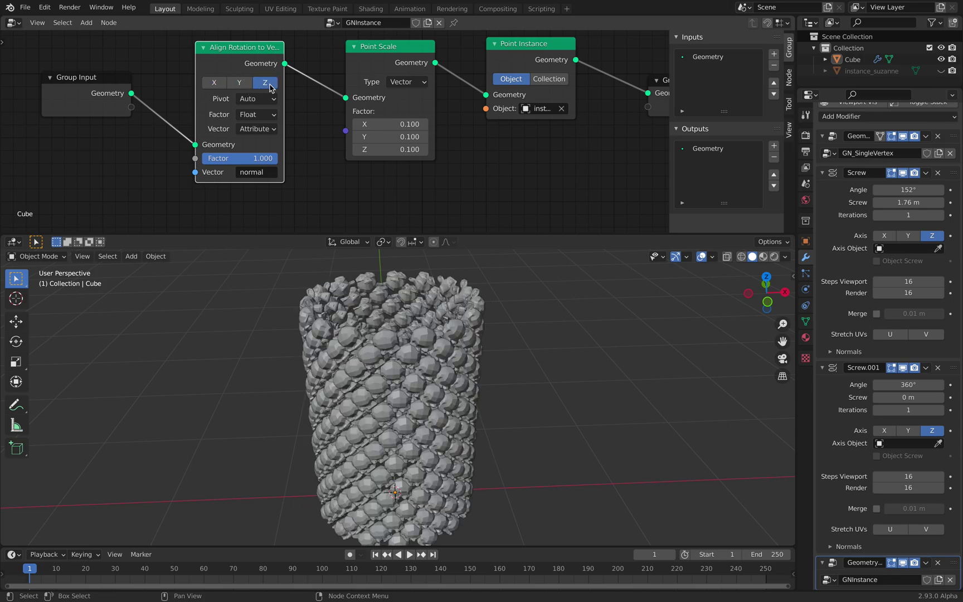
left_click(240, 83)
left_click(211, 85)
left_click(239, 84)
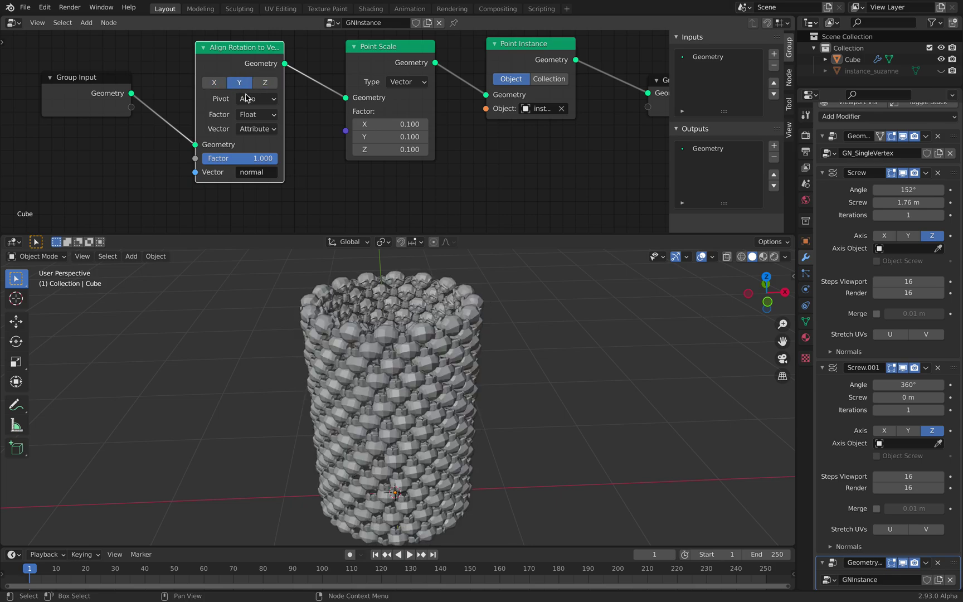
- Lower the first screw's angle to 151° and save the file
middle_click_drag(504, 340, 466, 397)
scroll(440, 360, "up", 5)
middle_click_drag(439, 360, 490, 329)
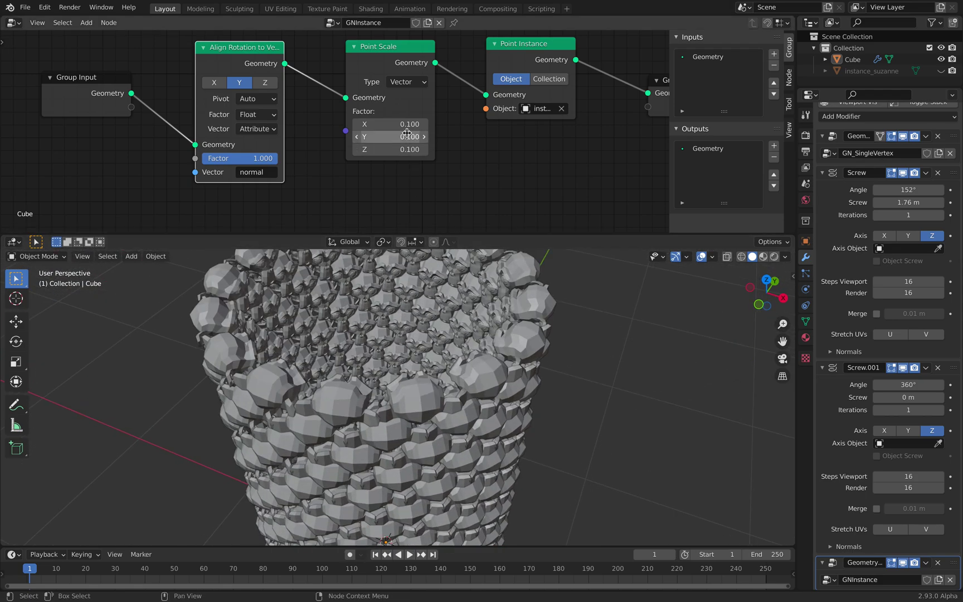
scroll(424, 385, "down", 4)
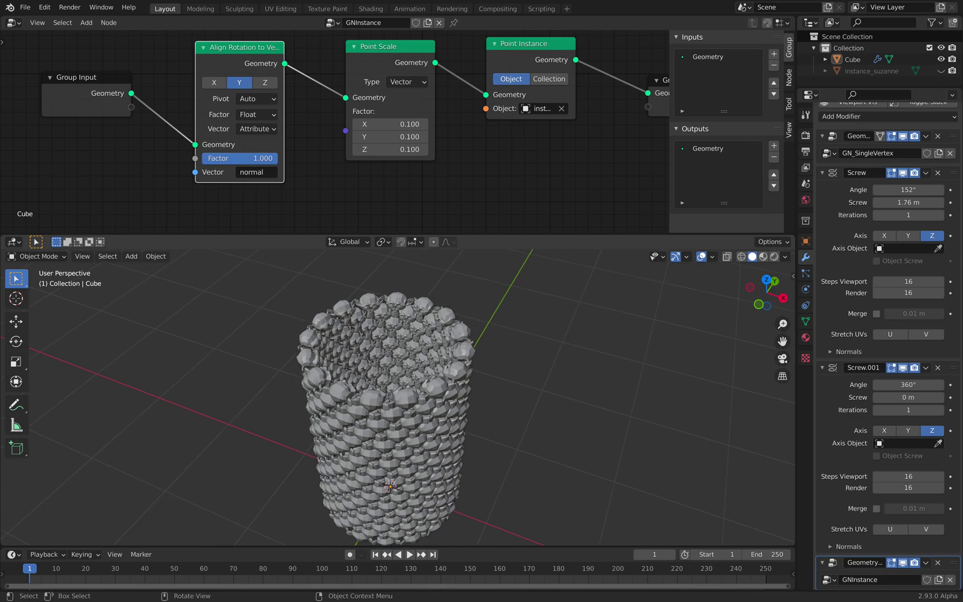
mouse_move(914, 190)
left_mouse_down()
mouse_move(907, 189)
mouse_move(915, 203)
left_mouse_up()
key("ctrl+s")
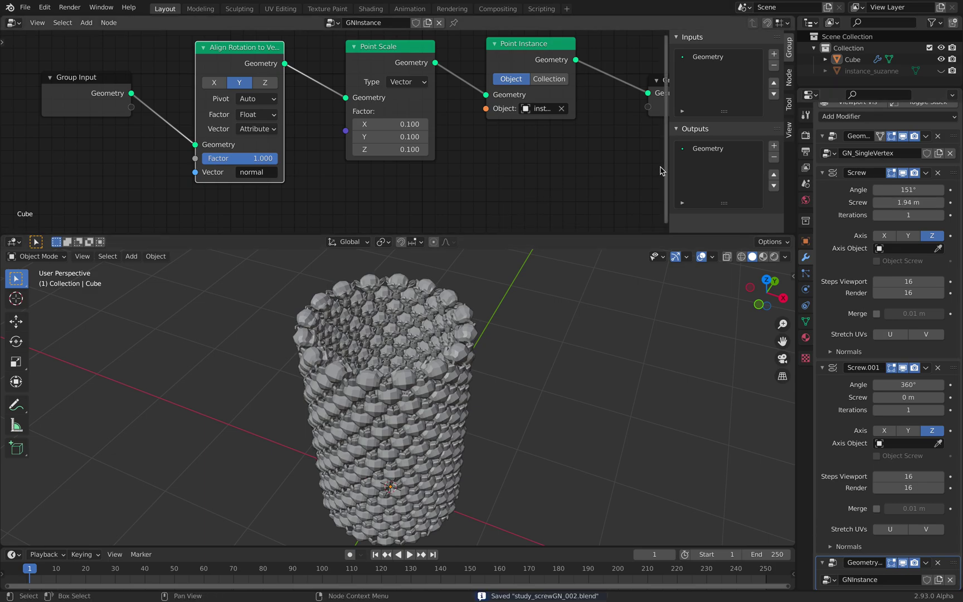
- Hide the group inputs and outputs panel and move the Align Rotation node left
left_click_drag(669, 160, 682, 196)
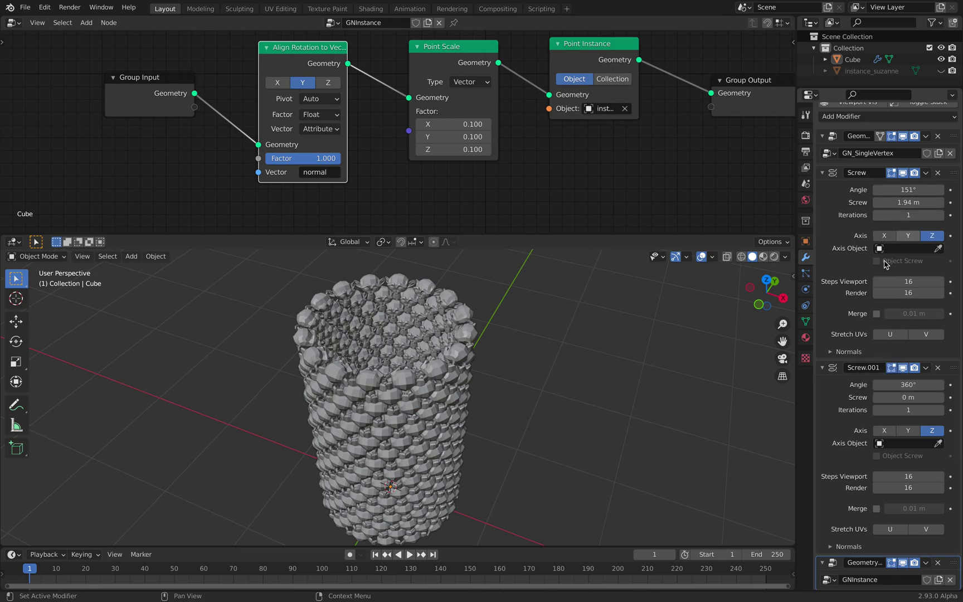
middle_click_drag(544, 368, 449, 359)
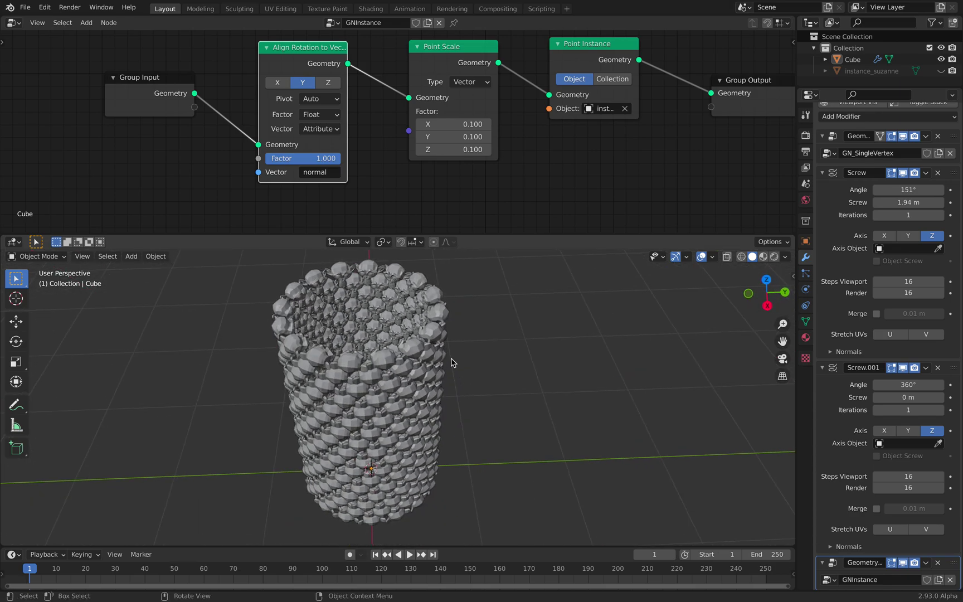
left_click_drag(315, 63, 236, 77)
- Add a Point Rotate node onto the link before Point Scale
left_click_drag(146, 76, 84, 82)
key("shift+a")
left_click(320, 64)
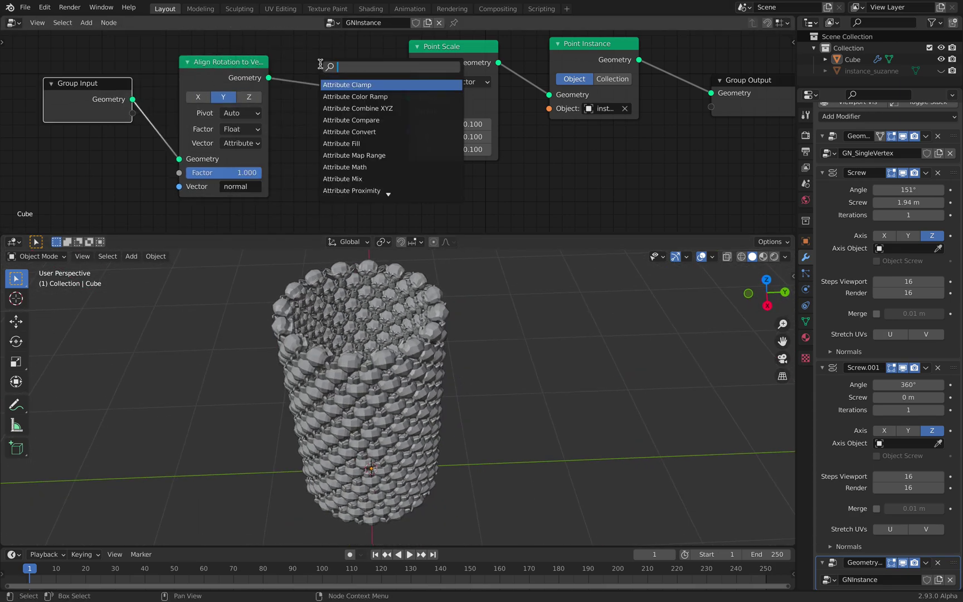
type("point")
key("Down")
key("Return")
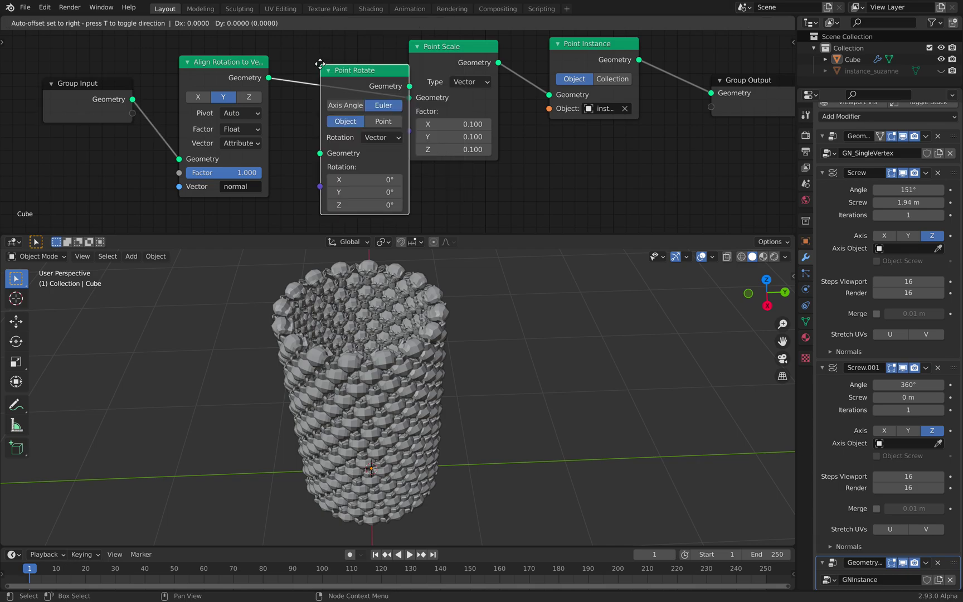
left_click(322, 63)
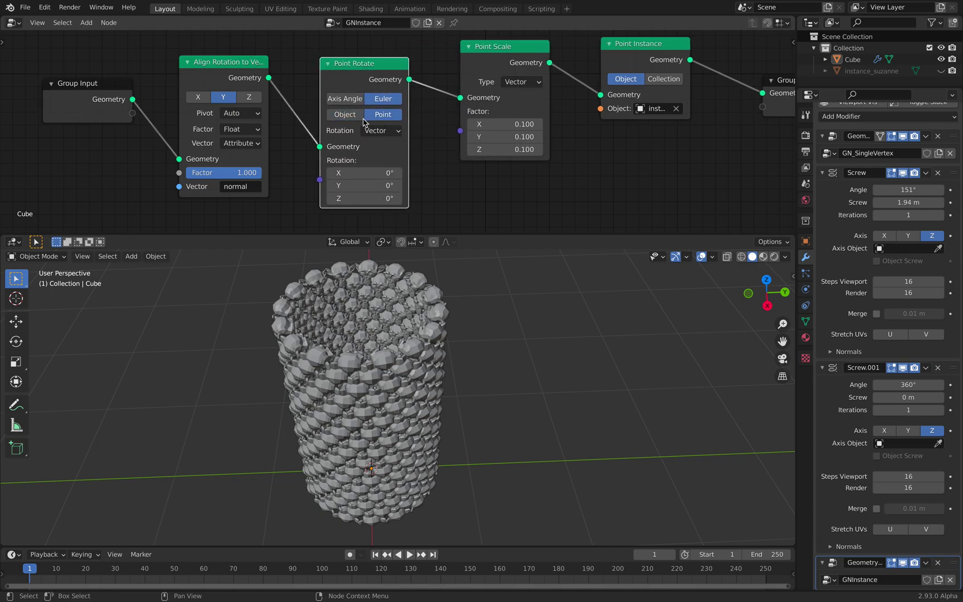
- Reset Point Rotate's X rotation to 0° and try an 18° Y rotation
mouse_move(362, 173)
left_mouse_down()
mouse_move(313, 172)
mouse_move(363, 172)
left_mouse_up()
key("ctrl+a")
type("0")
key("Tab")
type("18")
key("Return")
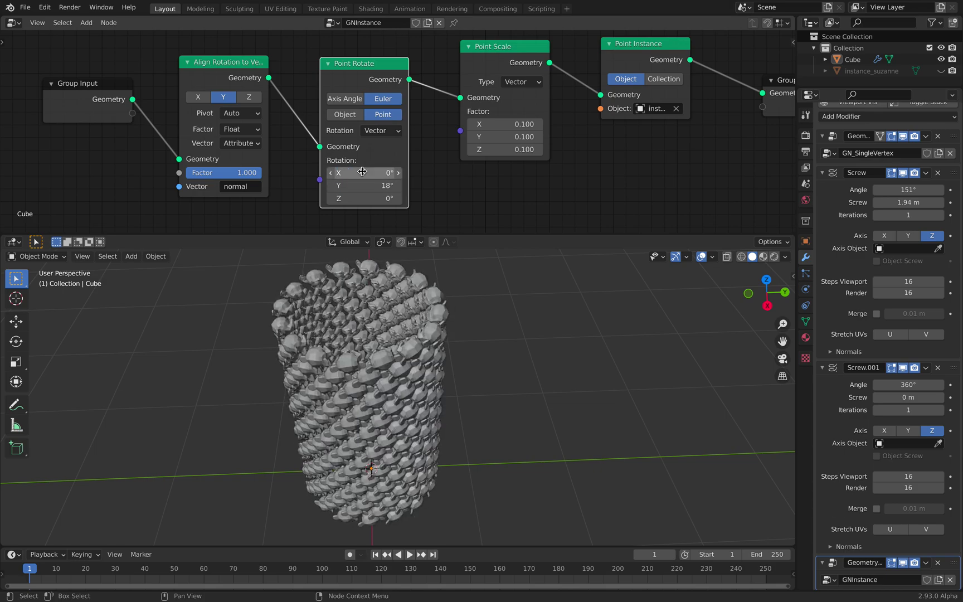
- Set Point Rotate's Z rotation to 180° and return Y to 0°
left_click(369, 196)
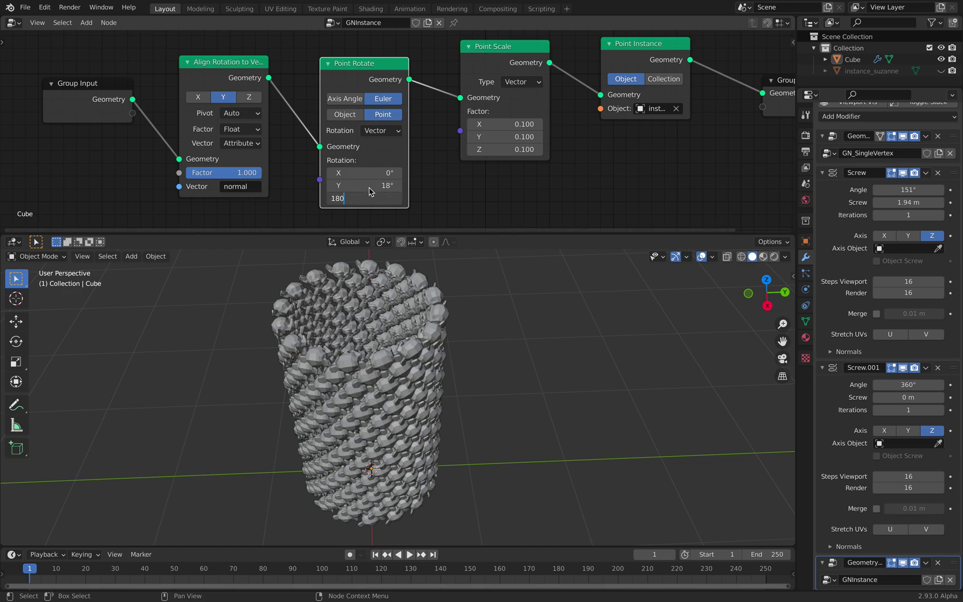
key("Return")
type("0")
key("Return")
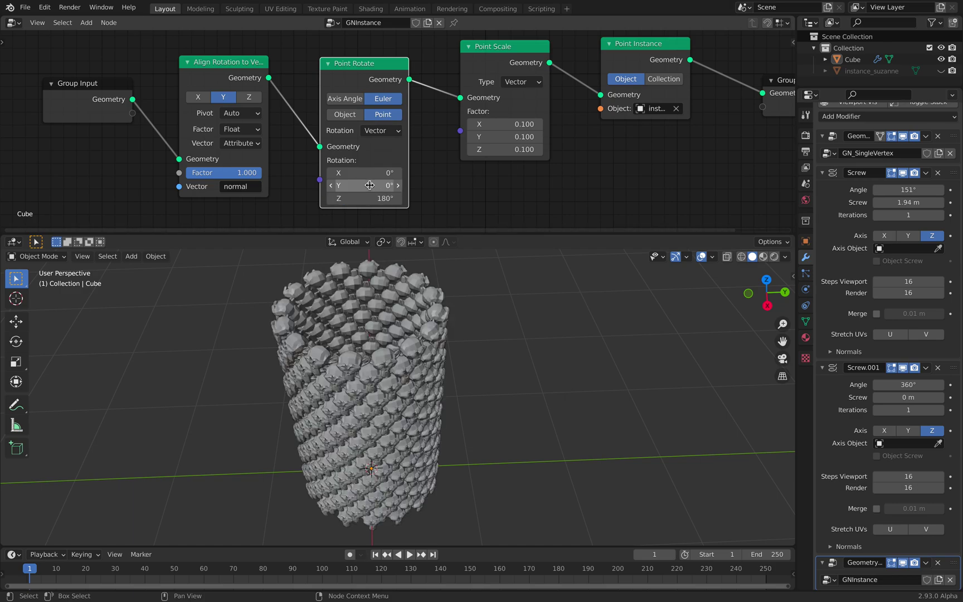
middle_click_drag(457, 446, 476, 255)
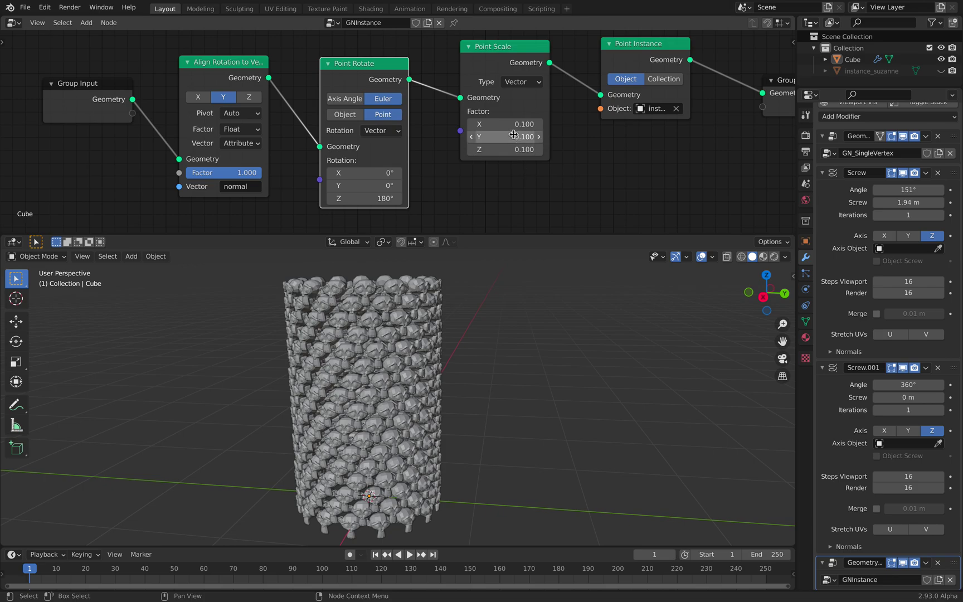
middle_click_drag(542, 135, 537, 122)
key("shift+a")
- Add a Value node and connect it to Point Scale's Factor
left_click(571, 171)
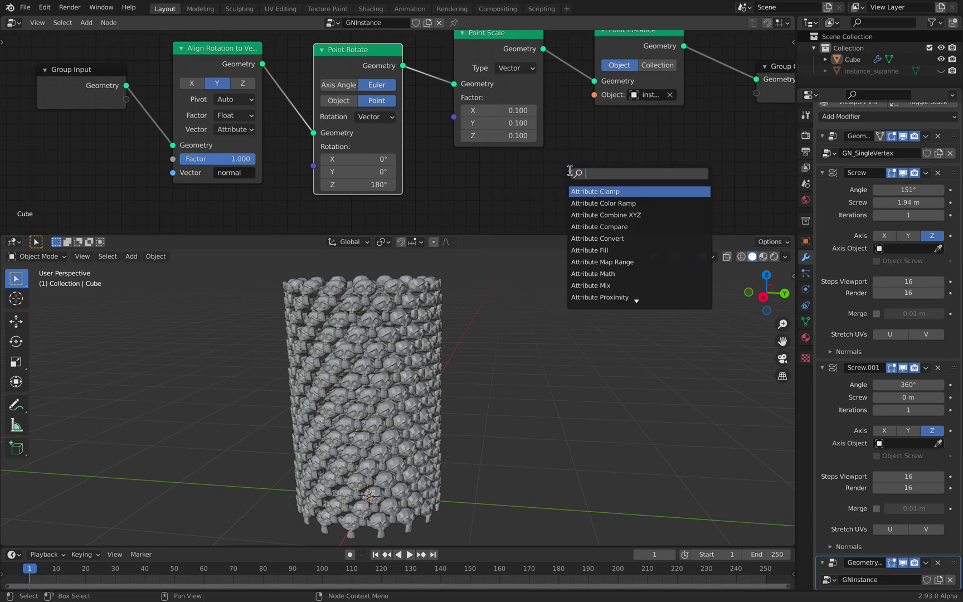
type("flo")
key("Down")
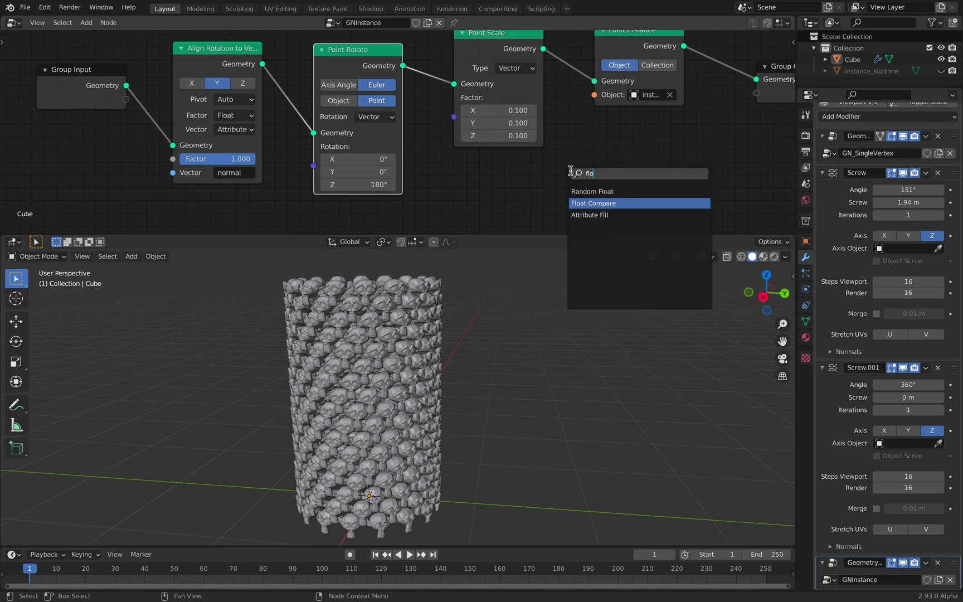
type("val")
key("Return")
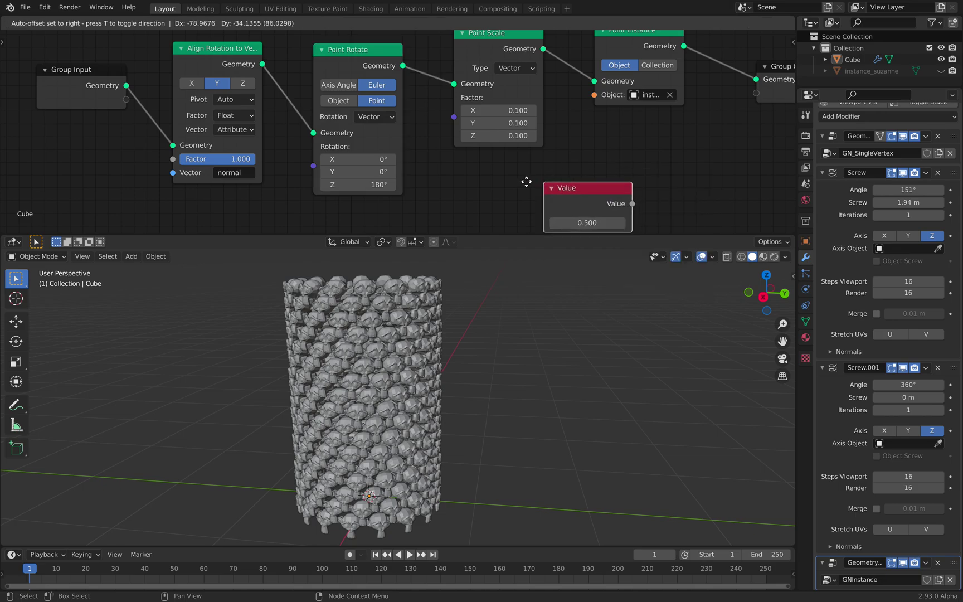
left_click(447, 178)
left_click_drag(533, 200, 455, 117)
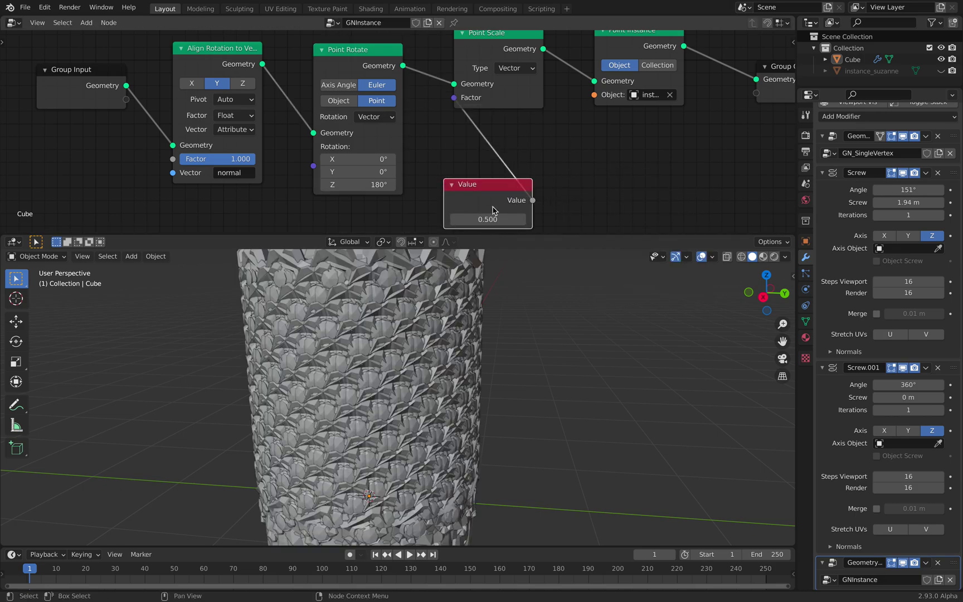
- Set the Value to 0.100, save, and widen Point Instance to read its object name
left_click_drag(488, 219, 468, 219)
middle_click_drag(532, 341, 501, 344)
key("ctrl+s")
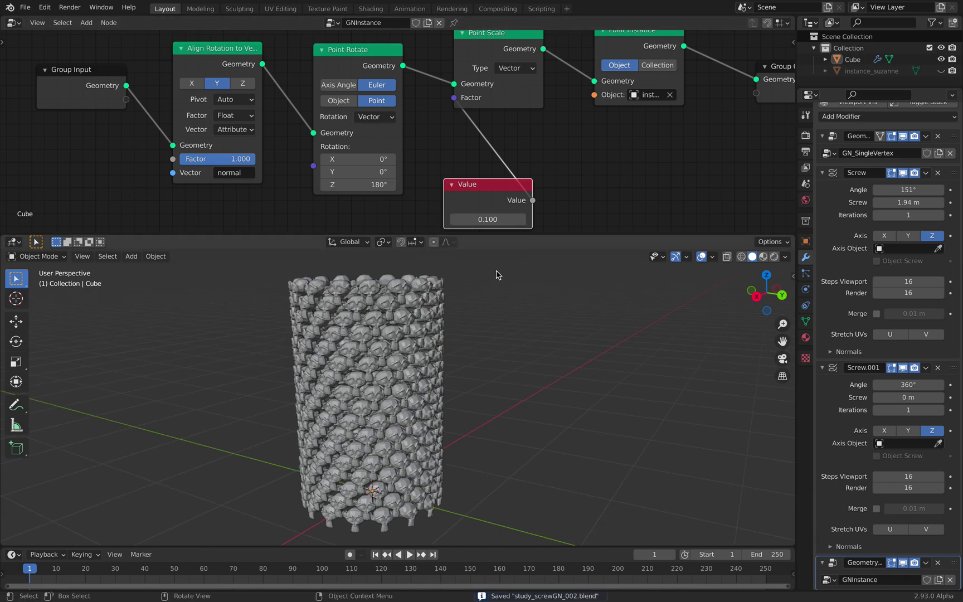
middle_click_drag(641, 132, 561, 165)
left_click_drag(603, 107, 635, 107)
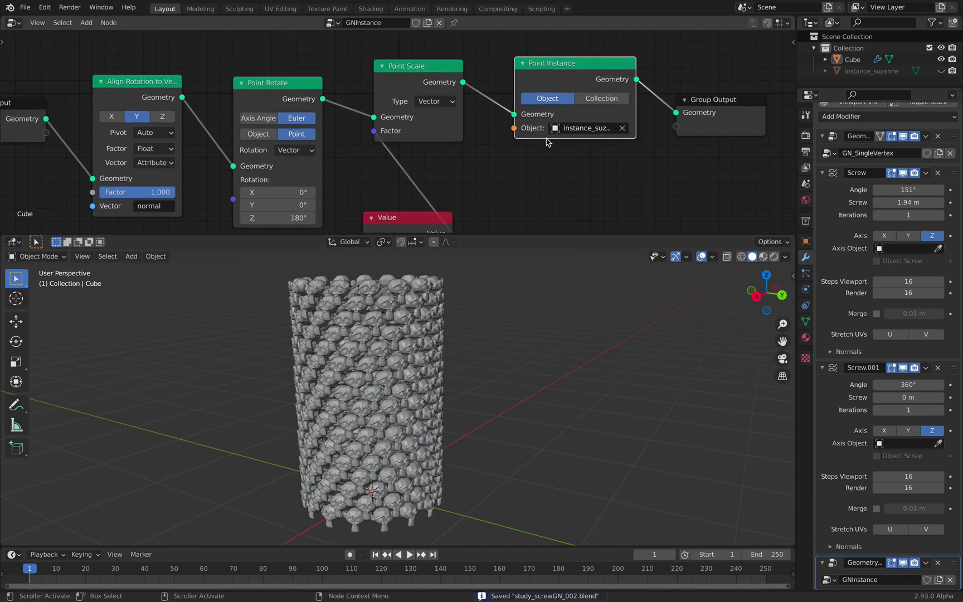
middle_click_drag(514, 142, 578, 111)
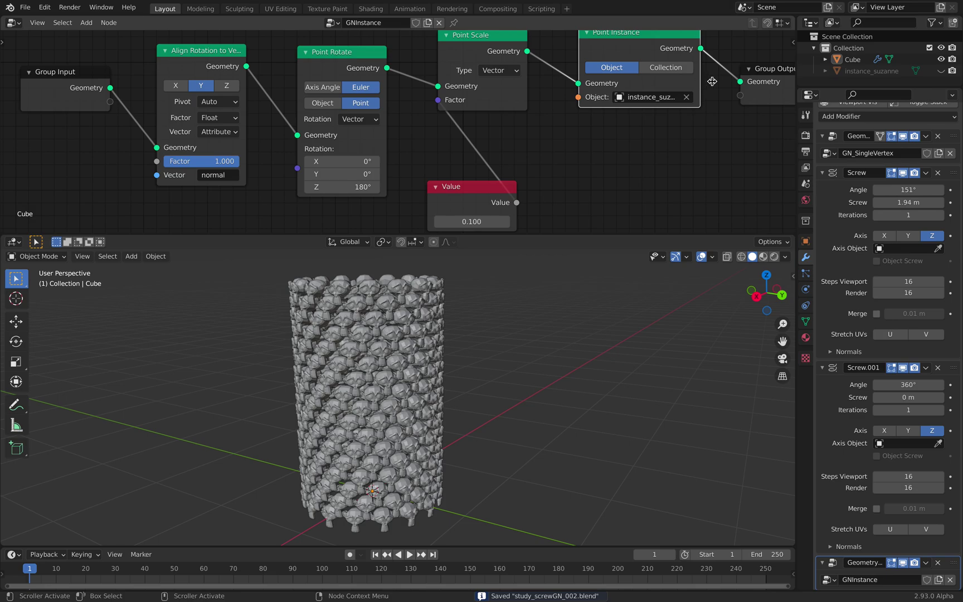
- Expose Point Instance's instance_suzanne object as a Group Input and collapse the modifier panels
left_click_drag(701, 80, 717, 80)
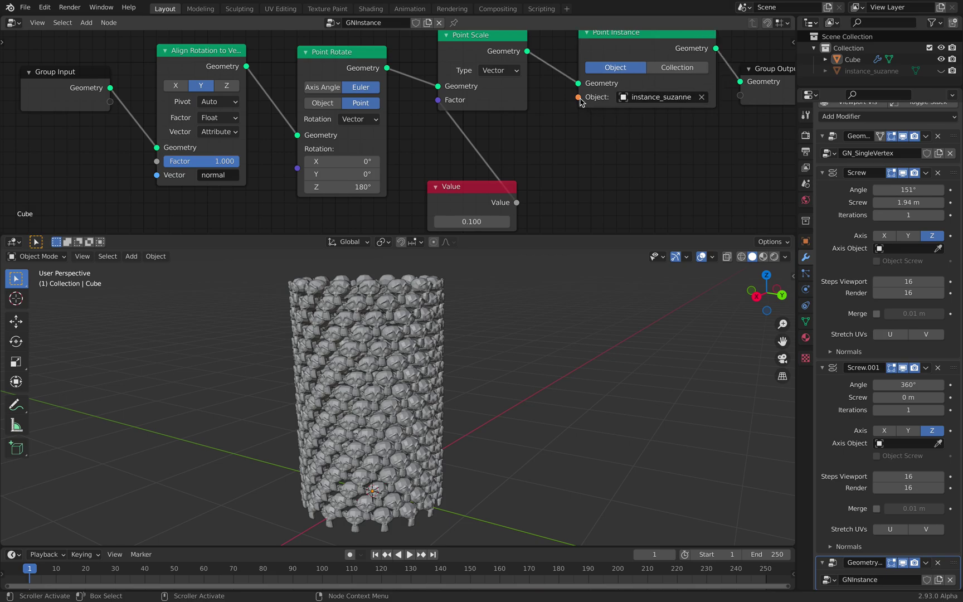
left_click_drag(578, 97, 110, 102)
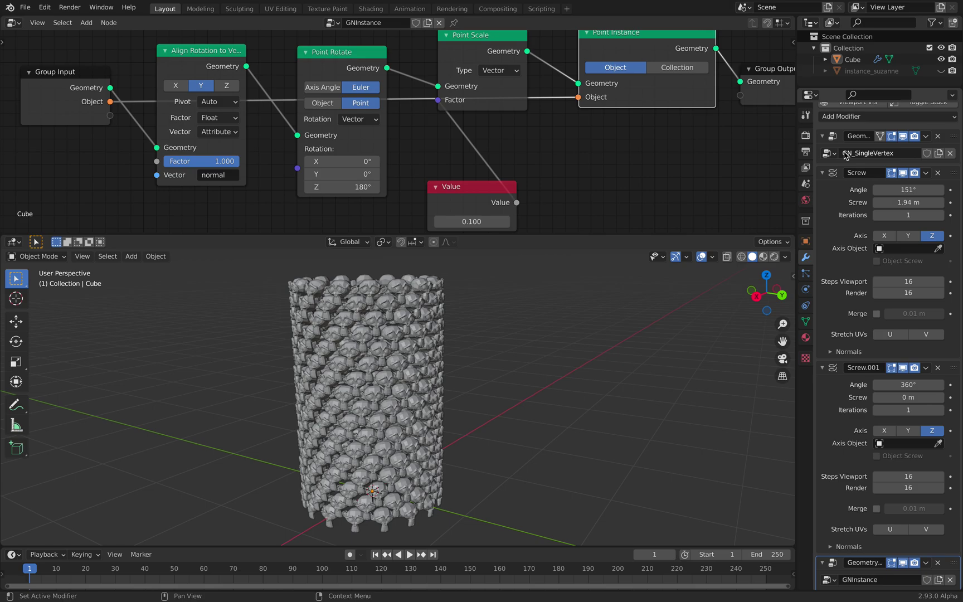
left_click(822, 171)
left_click(824, 208)
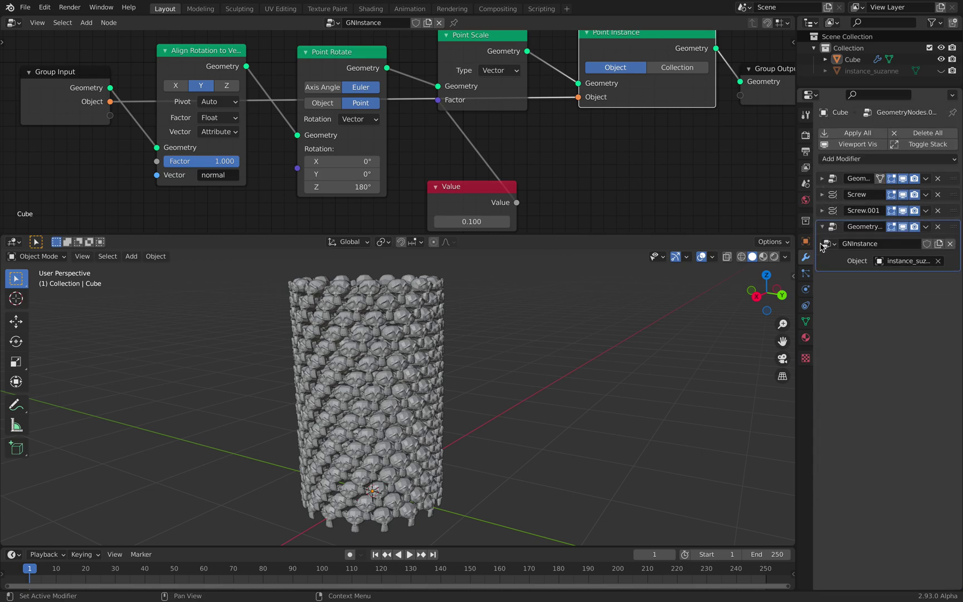
- Save study_screwGN_002.blend and split the node area into two editors
middle_click_drag(692, 335, 685, 333)
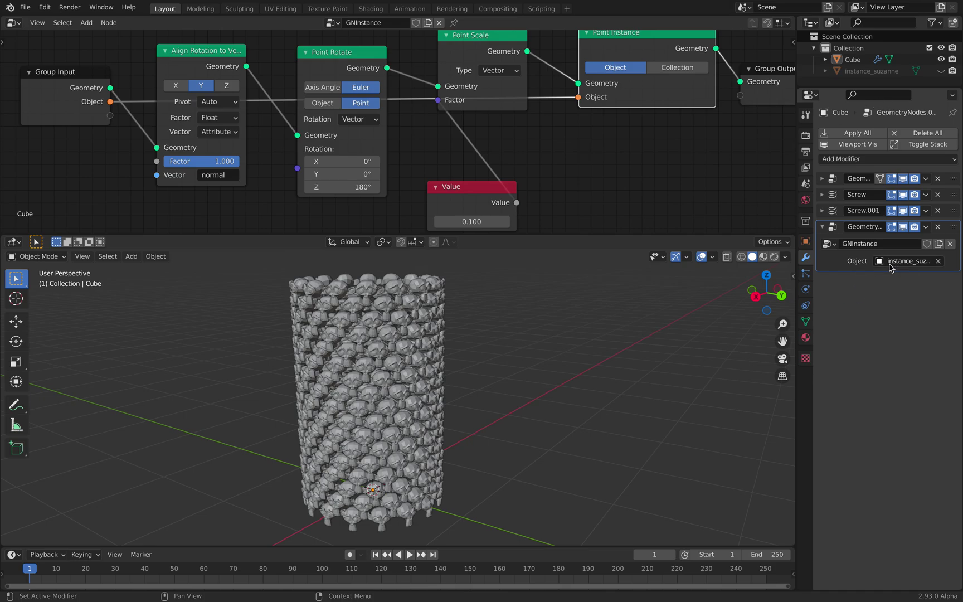
key("ctrl+s")
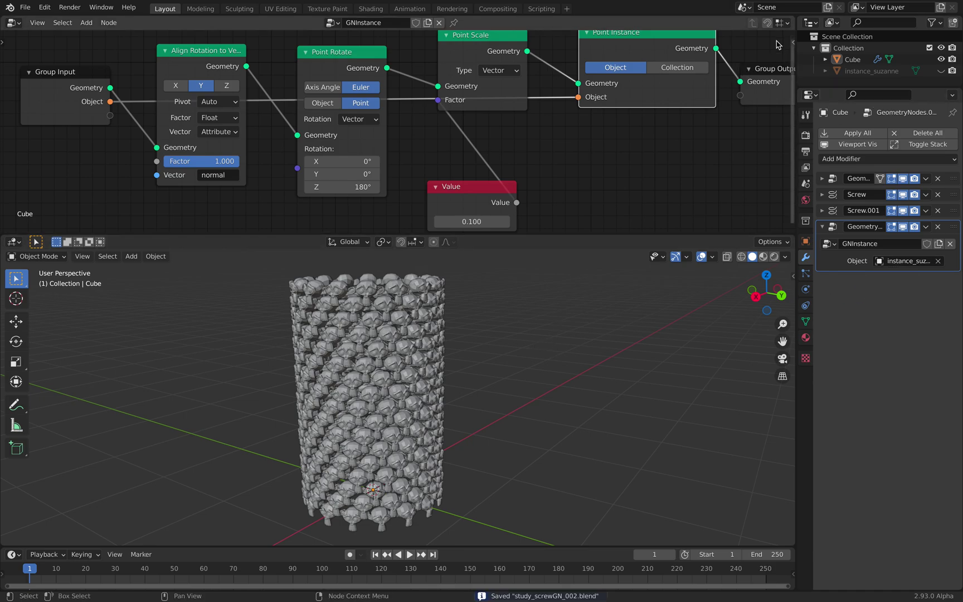
left_click_drag(792, 19, 278, 60)
left_click(294, 22)
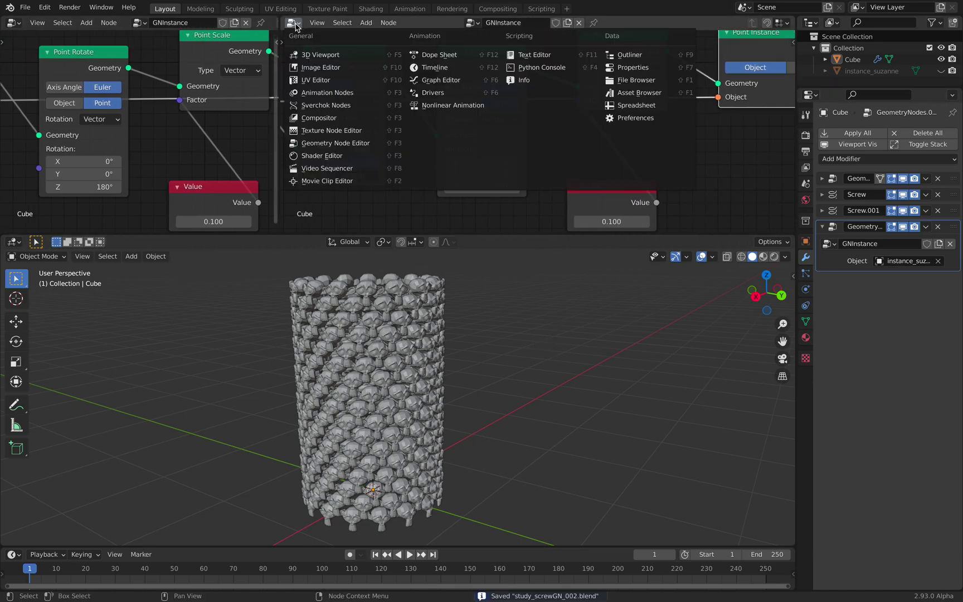
- Make the right area a Sverchok editor with a new node tree containing a Box node
left_click(336, 106)
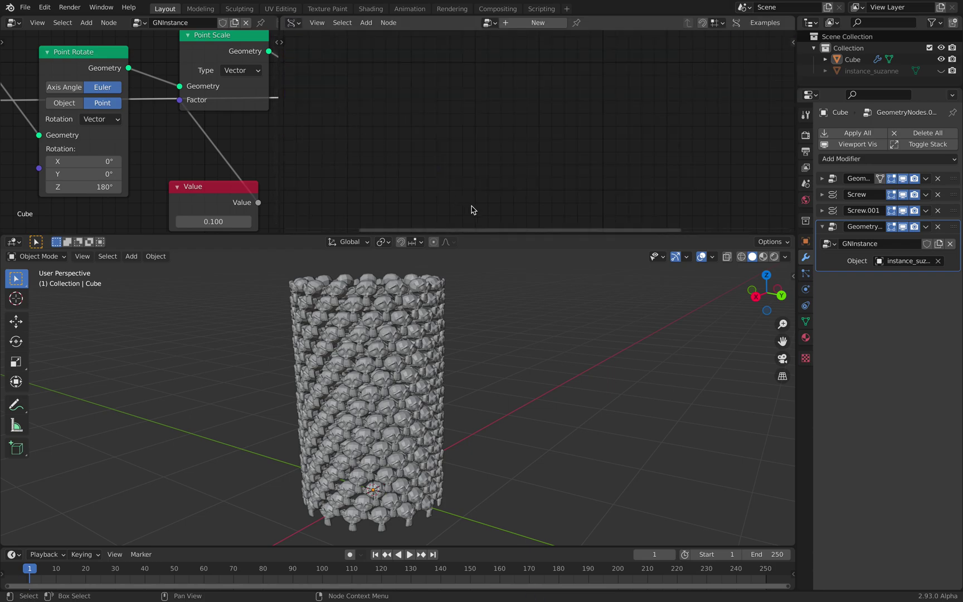
left_click(529, 26)
key("shift+a")
left_click(450, 88)
type("box")
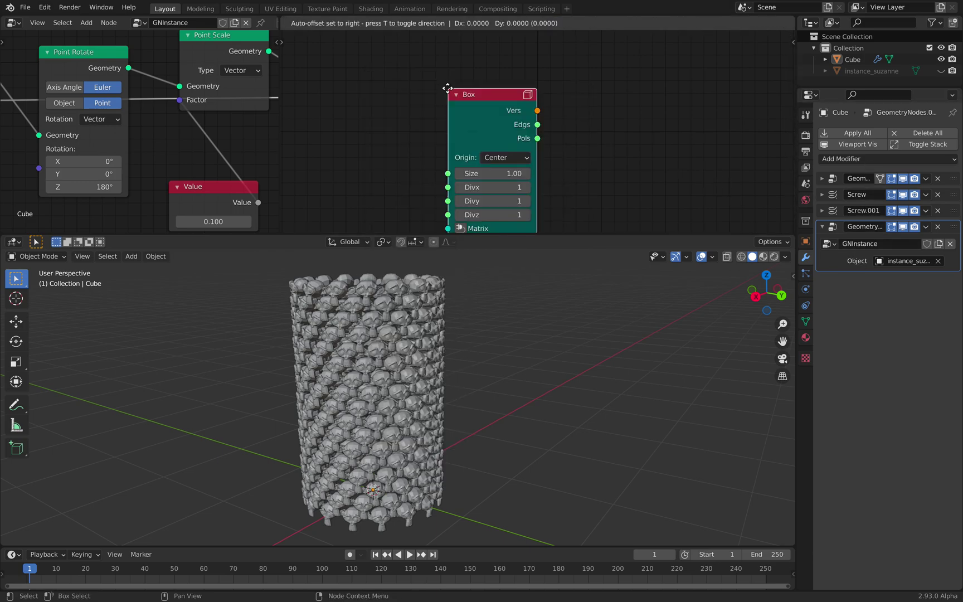
left_click(439, 85)
- Add a Mesh viewer node and connect the Box outputs to it
key("alt+space")
type("mesh ")
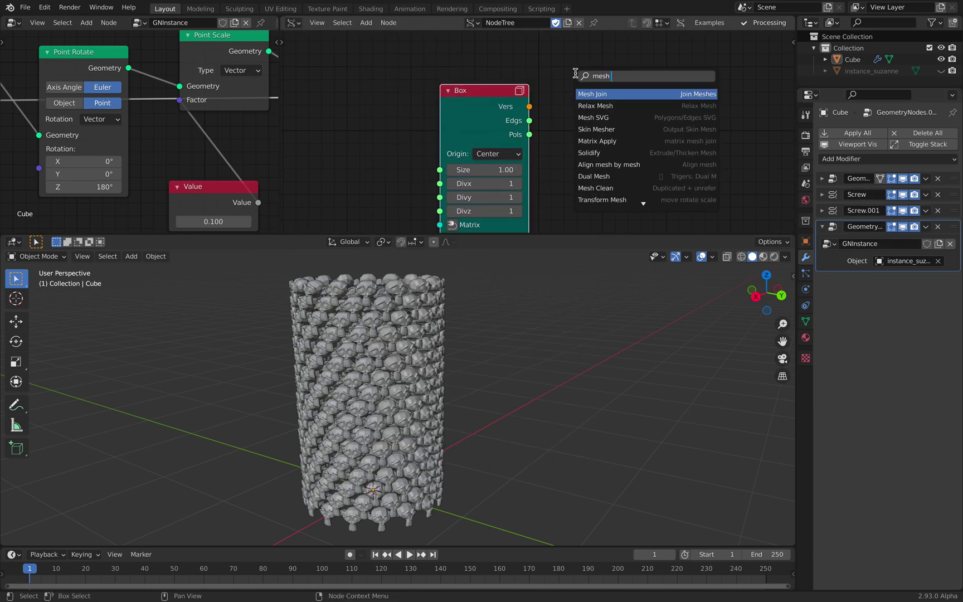
type("view")
key("Return")
left_click(580, 64)
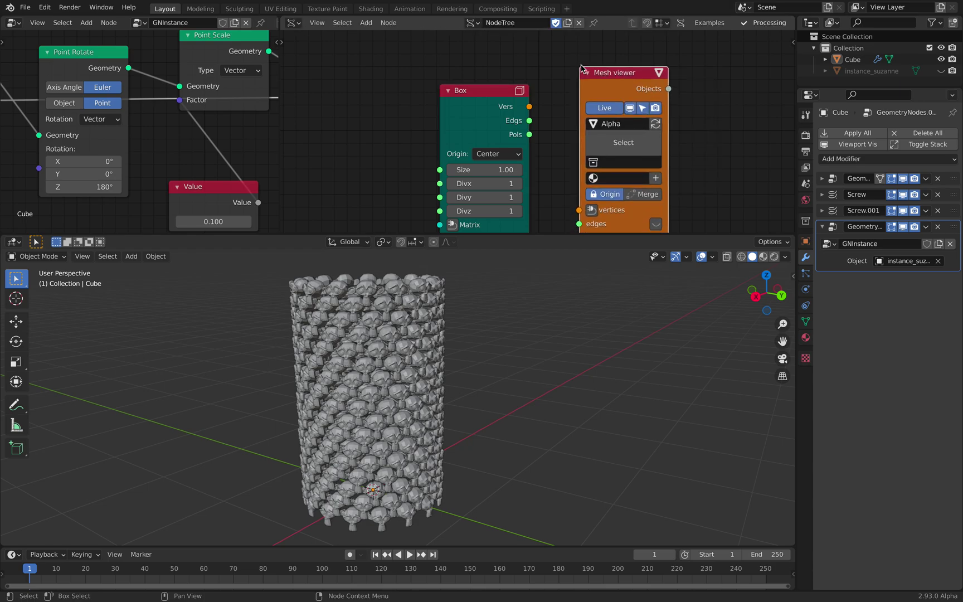
left_click(474, 93)
left_click(595, 75, "shift")
key("f")
scroll(481, 80, "down", 1)
middle_click_drag(473, 81, 566, 66)
left_click(563, 65)
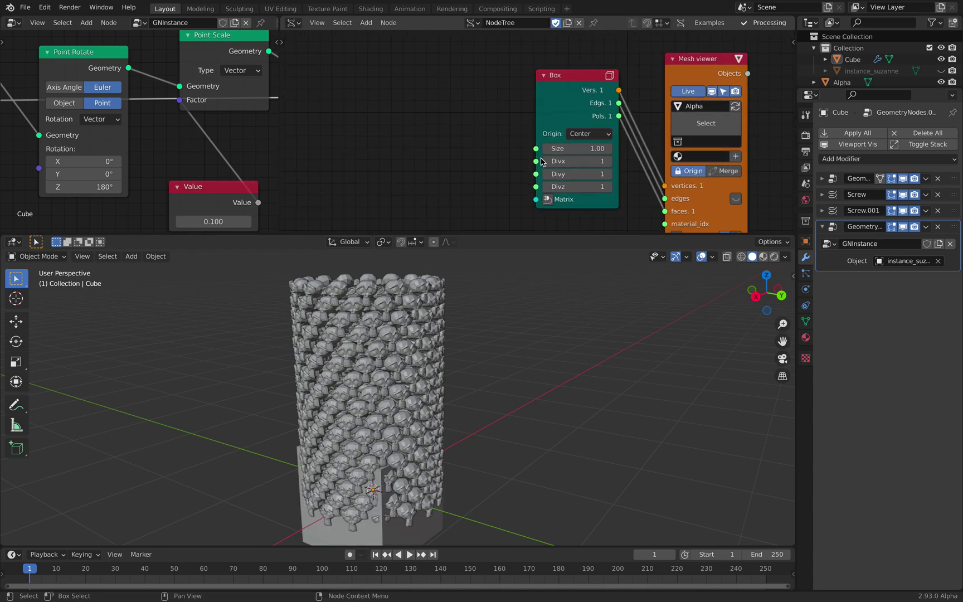
- Feed the Box from a Matrix In node, keeping its X scale at 1.000
left_click(546, 199)
middle_click_drag(433, 136, 435, 117)
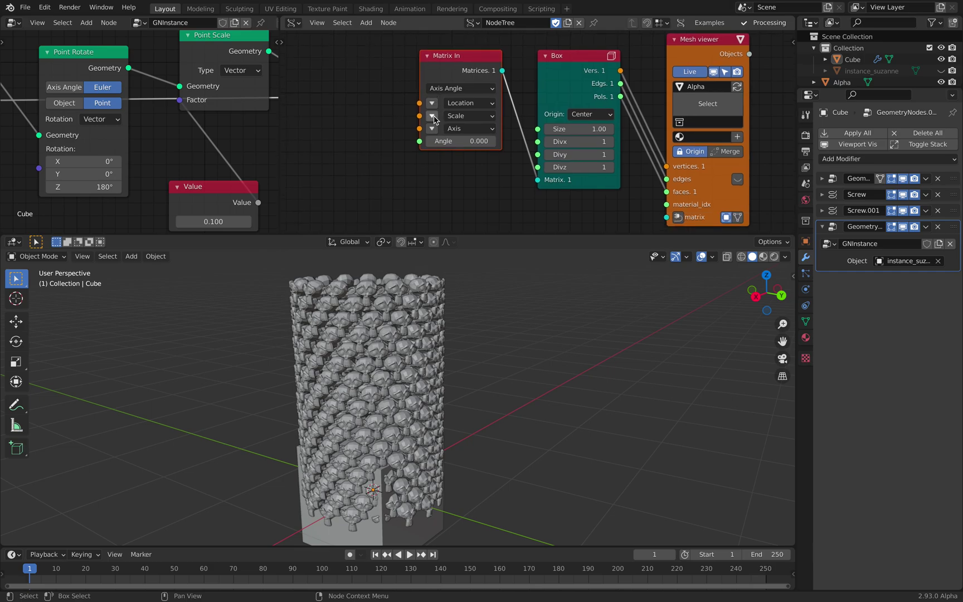
left_click(432, 116)
mouse_move(471, 116)
left_mouse_down()
mouse_move(501, 115)
mouse_move(467, 115)
left_mouse_up()
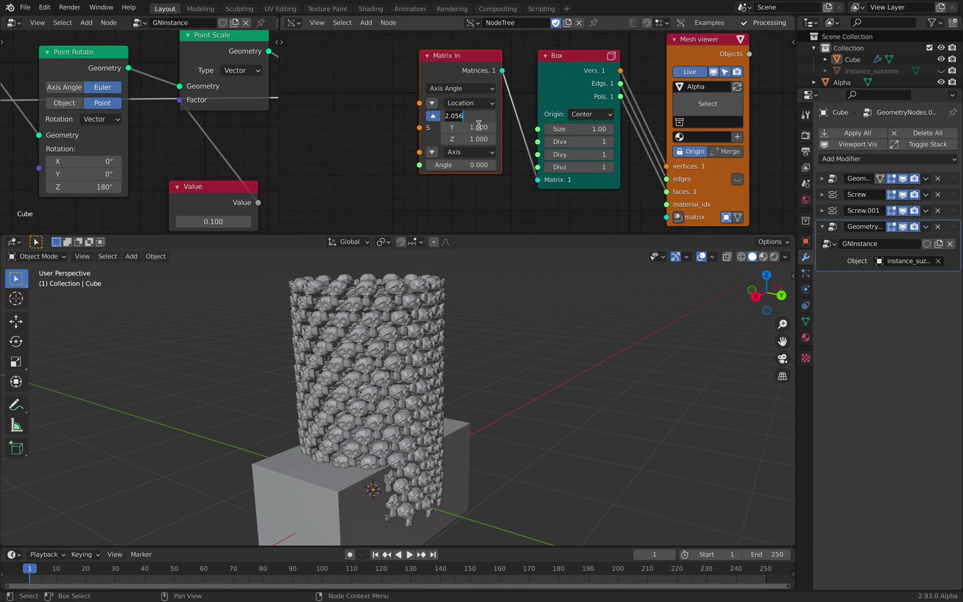
type("1")
key("Return")
middle_click_drag(552, 166, 528, 158)
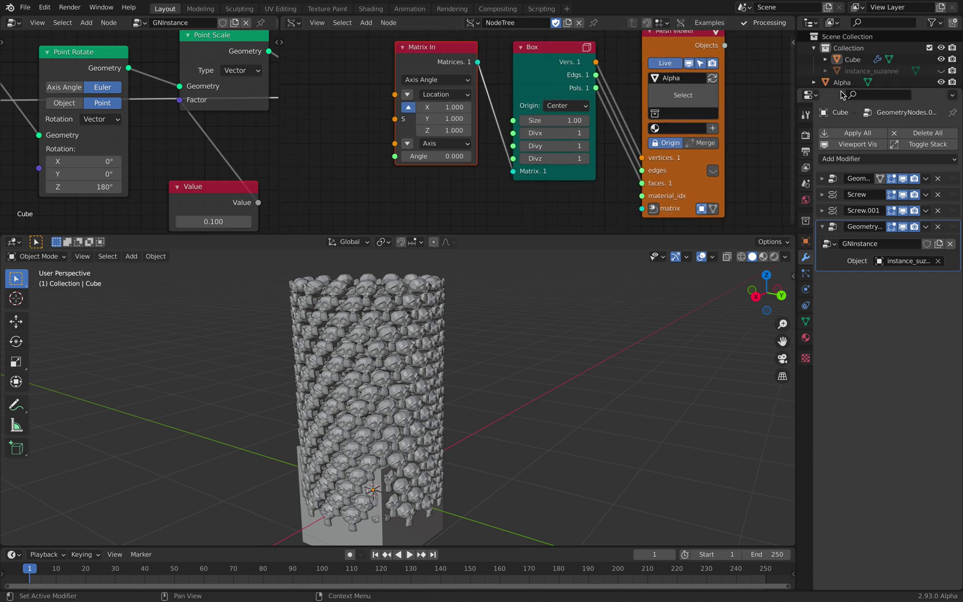
- Make Alpha the GNInstance modifier's instanced object instead of Suzanne
left_click_drag(845, 91, 845, 178)
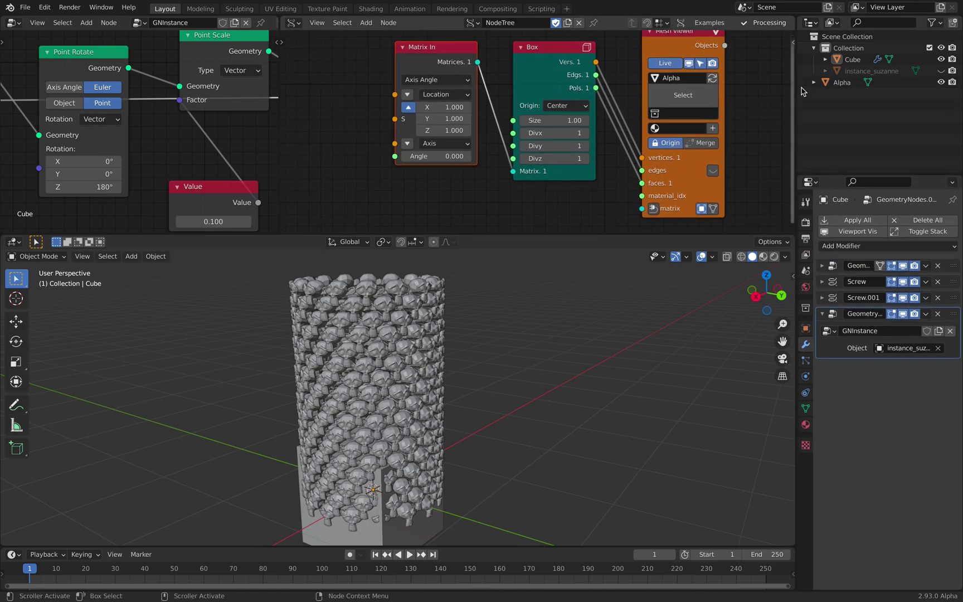
left_click_drag(840, 87, 898, 348)
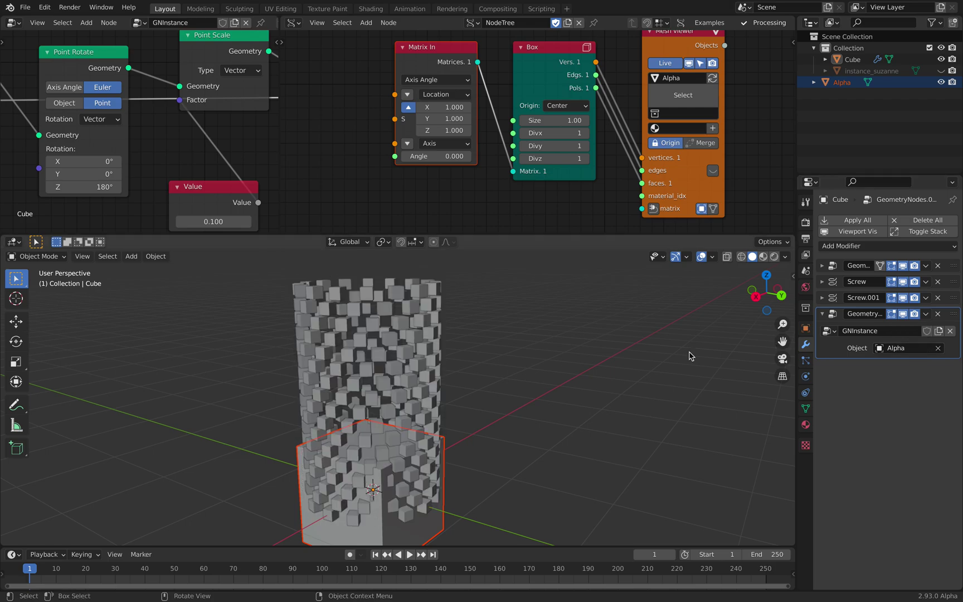
middle_click_drag(558, 365, 522, 370)
- Space the bricks apart by setting Matrix In location X to 2.170
left_click_drag(439, 109, 477, 108)
middle_click_drag(390, 345, 341, 463)
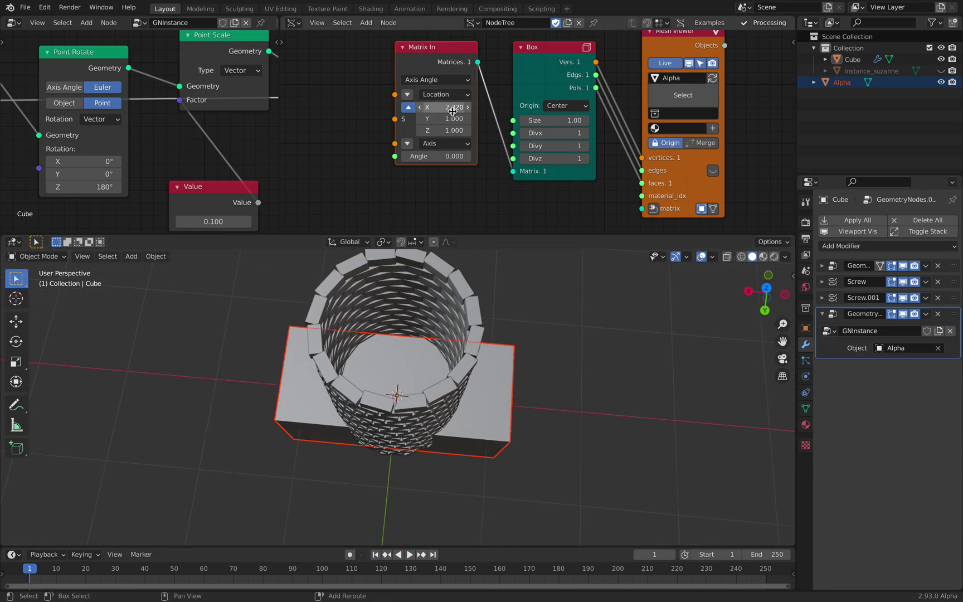
mouse_move(446, 107)
left_mouse_down()
mouse_move(433, 107)
mouse_move(443, 107)
left_mouse_up()
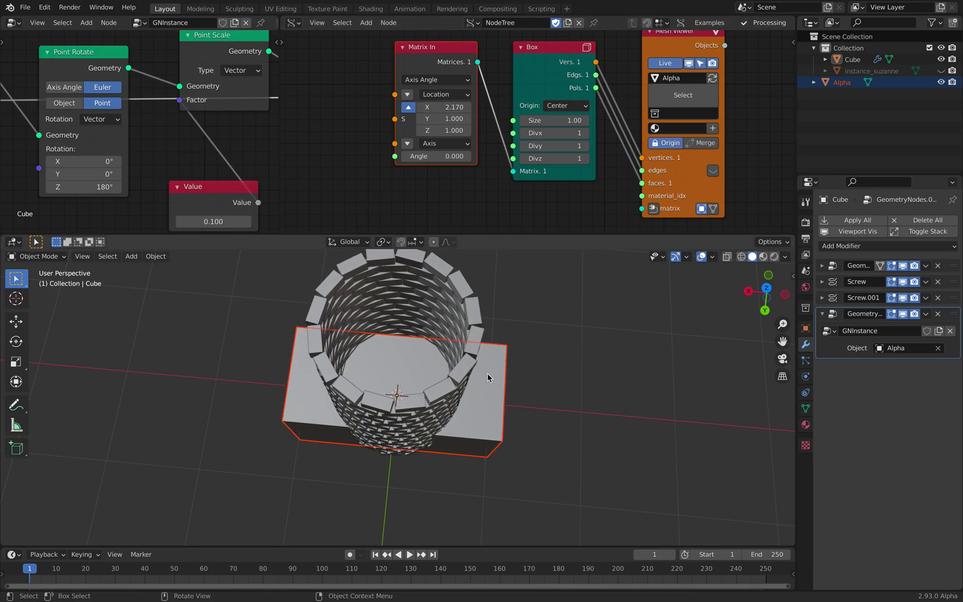
middle_click_drag(490, 379, 396, 392)
left_click(461, 328)
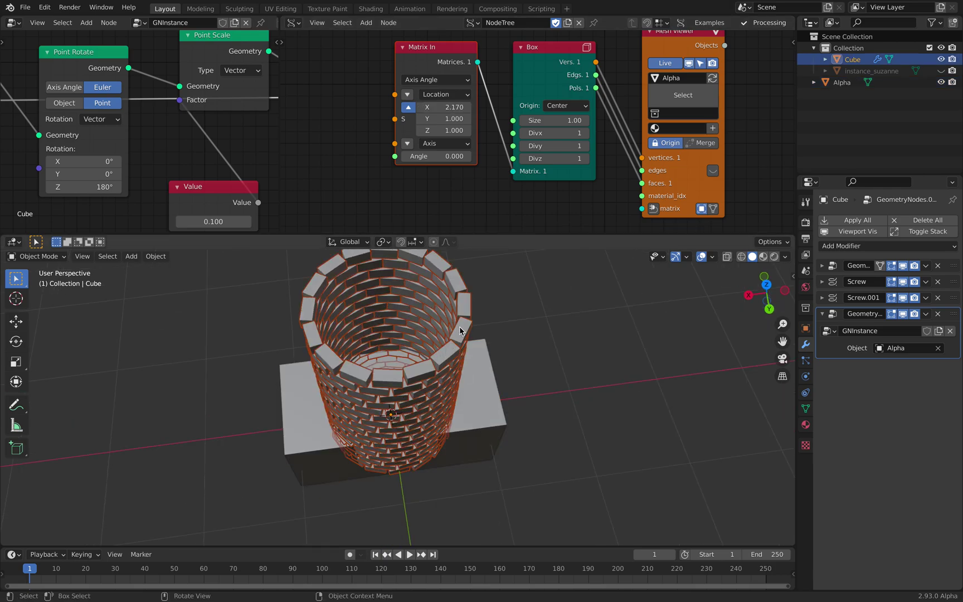
middle_click_drag(461, 328, 441, 280)
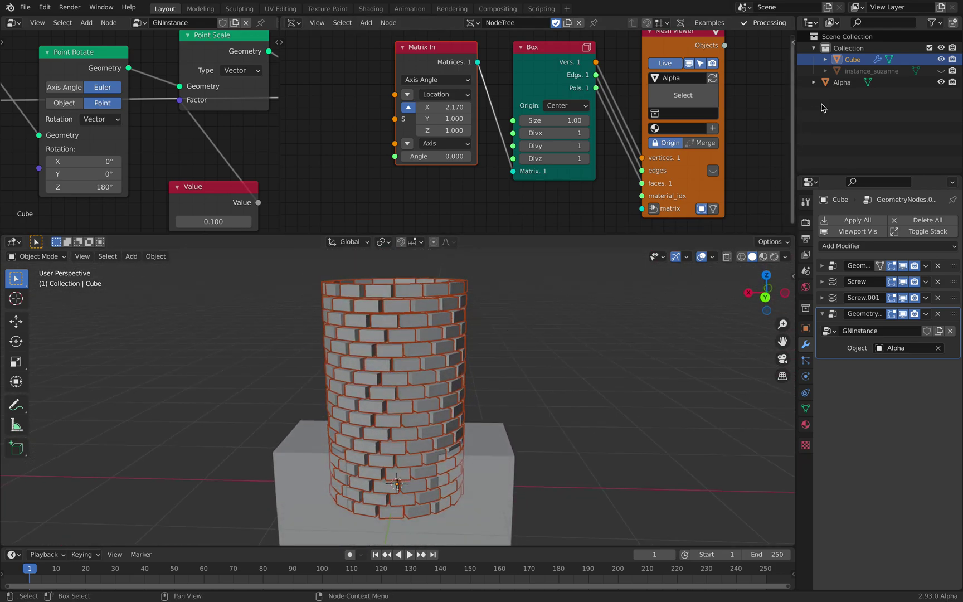
- Lower the Screw modifier's angle to 147° so the brick courses interlock
left_click(823, 282)
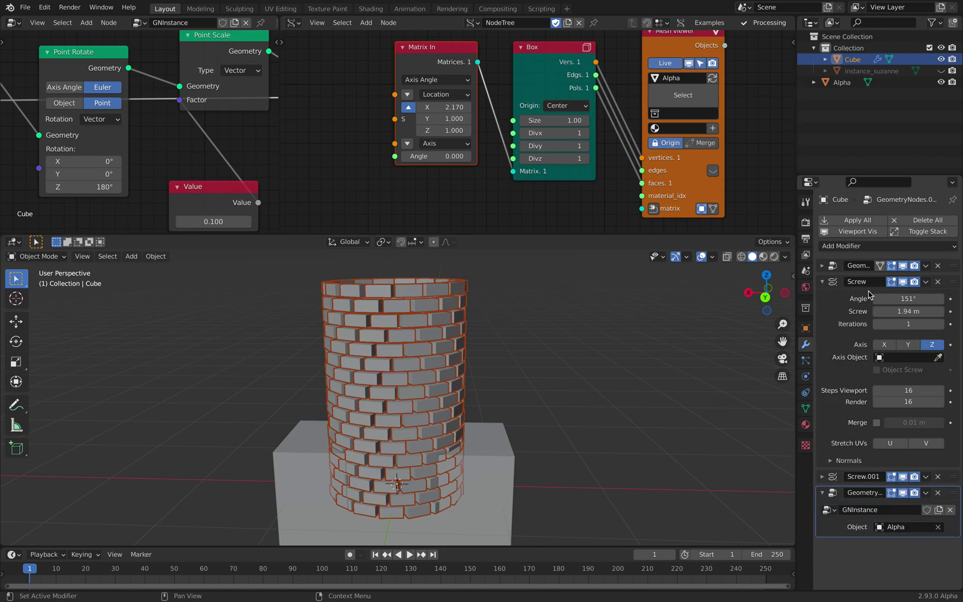
left_click_drag(909, 298, 900, 298)
middle_click_drag(612, 352, 639, 339)
- Rearrange the Matrix In, Box and Mesh viewer nodes, undoing the last move
middle_click_drag(552, 180, 446, 212)
left_click_drag(575, 200, 705, 153)
left_click_drag(451, 112, 479, 88)
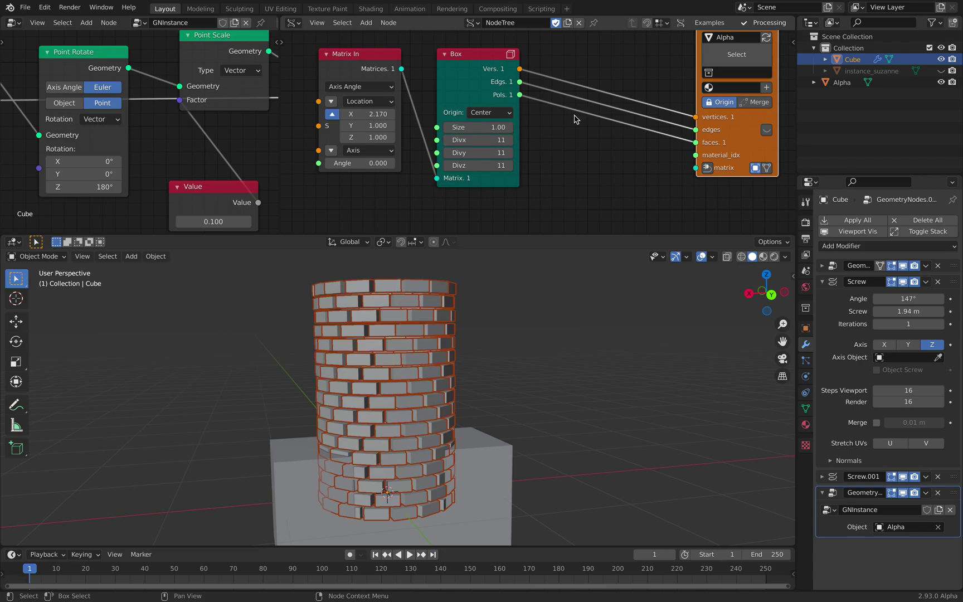
key("ctrl+z")
key("shift+a")
- Add a Randomize node between the Box and the Mesh viewer
left_click(552, 104)
type("random")
key("Return")
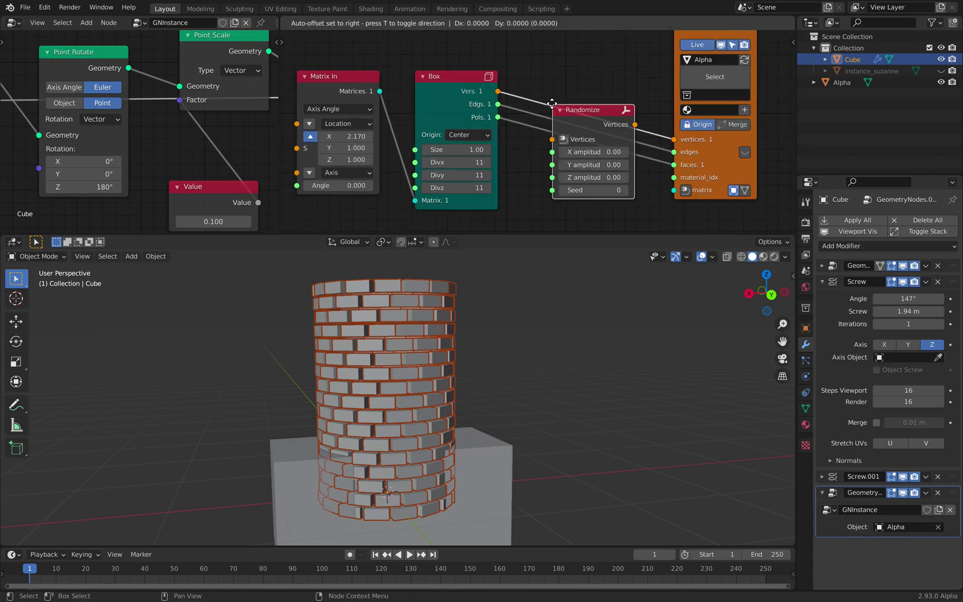
left_click(554, 67)
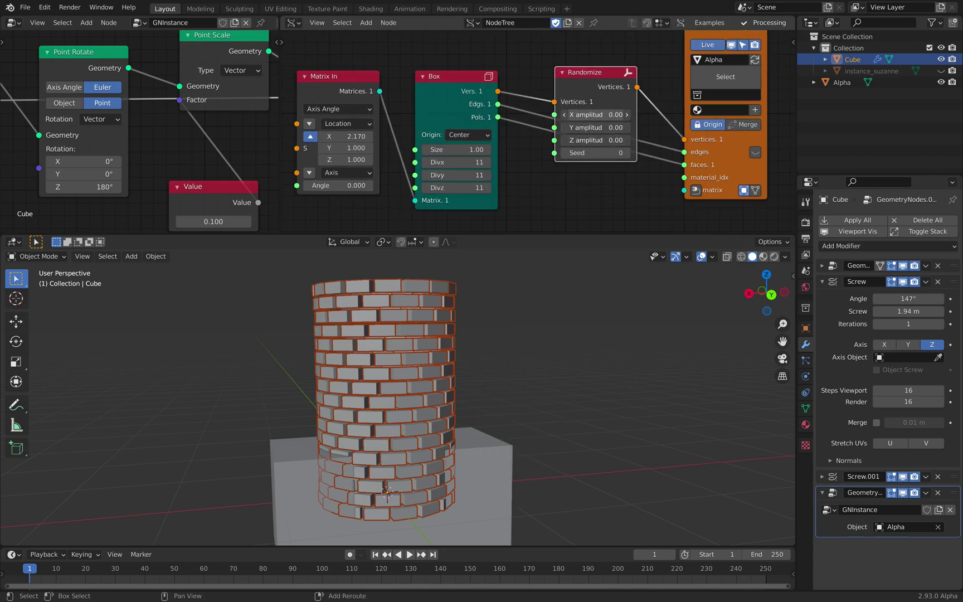
- Raise the Randomize X, Y and Z amplitudes to 0.04 for rough bricks
mouse_move(595, 115)
left_mouse_down()
mouse_move(611, 115)
mouse_move(578, 140)
mouse_move(594, 119)
left_mouse_up()
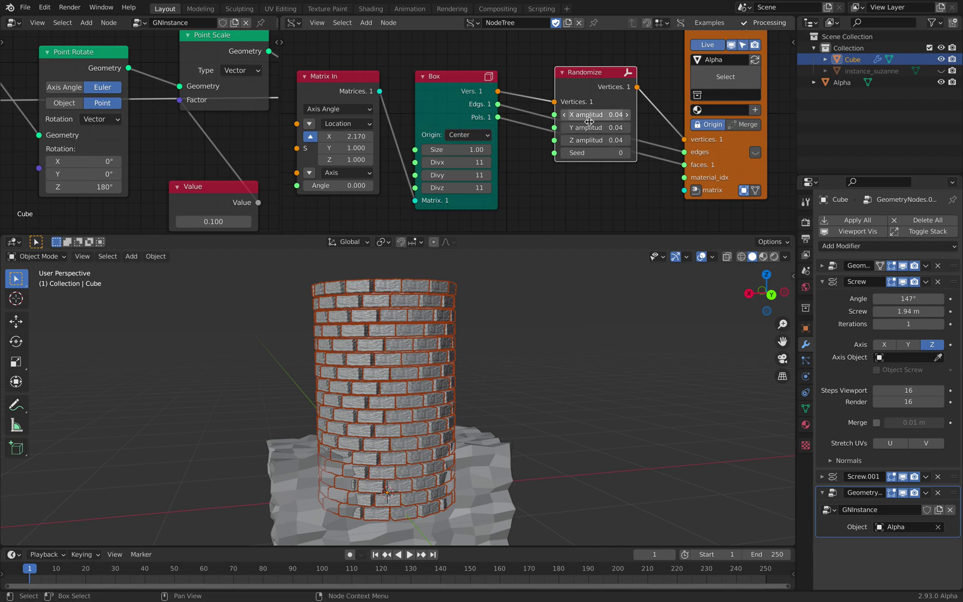
middle_click_drag(467, 418, 484, 372)
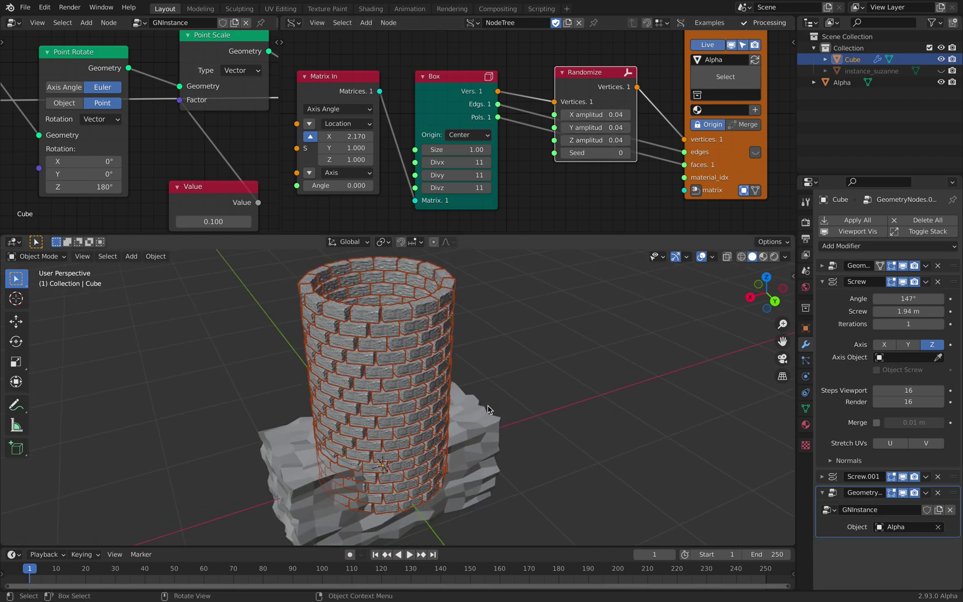
middle_click_drag(488, 410, 507, 381)
left_click(507, 381)
left_click(786, 256)
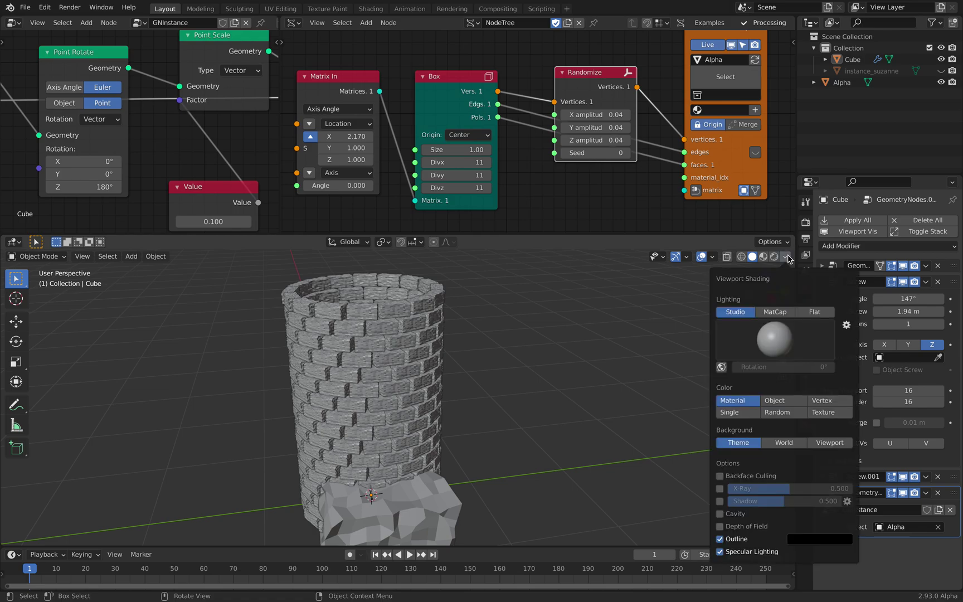
left_click(779, 417)
left_click(732, 401)
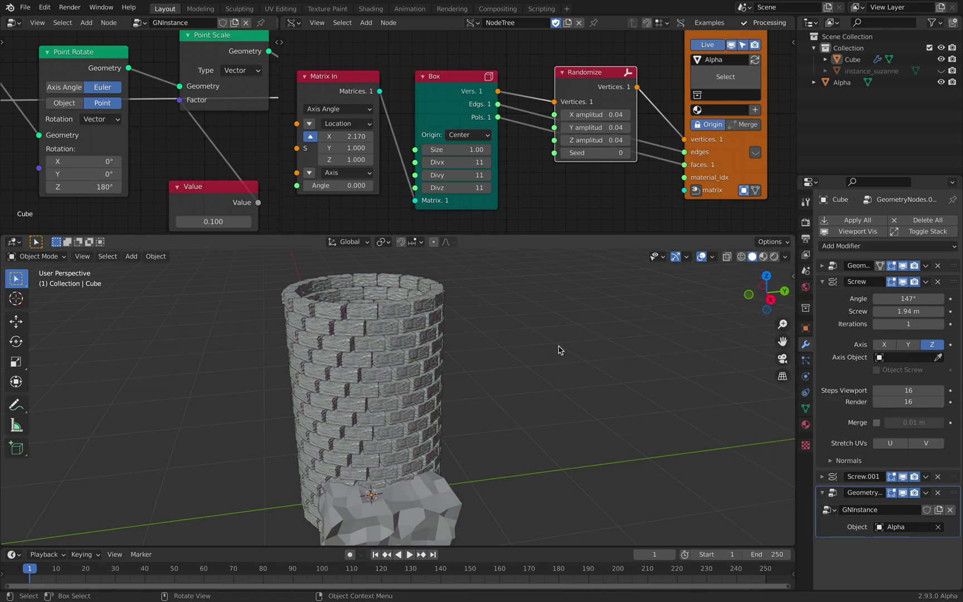
middle_click_drag(559, 349, 423, 340)
left_click(423, 341)
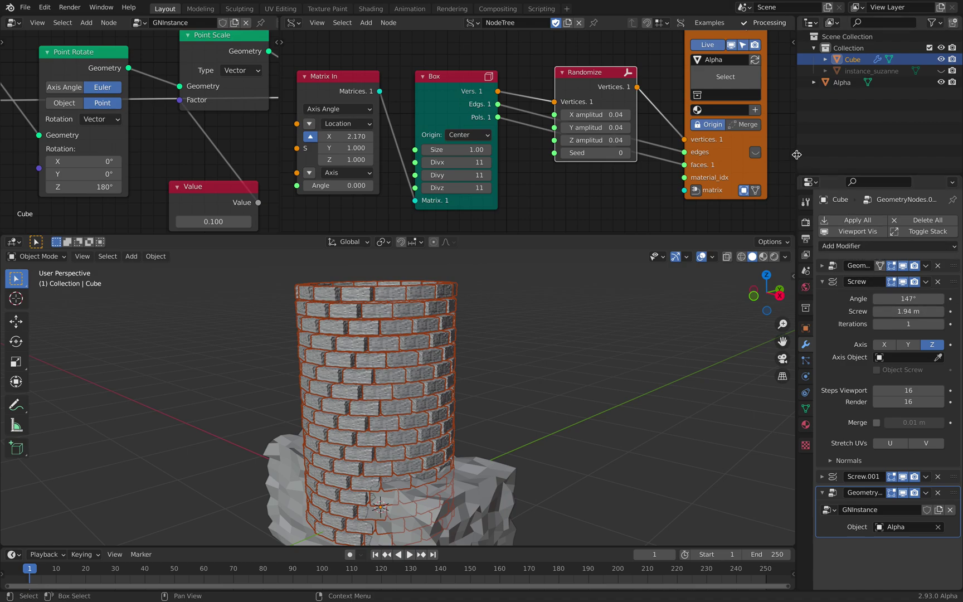
left_click_drag(797, 154, 747, 157)
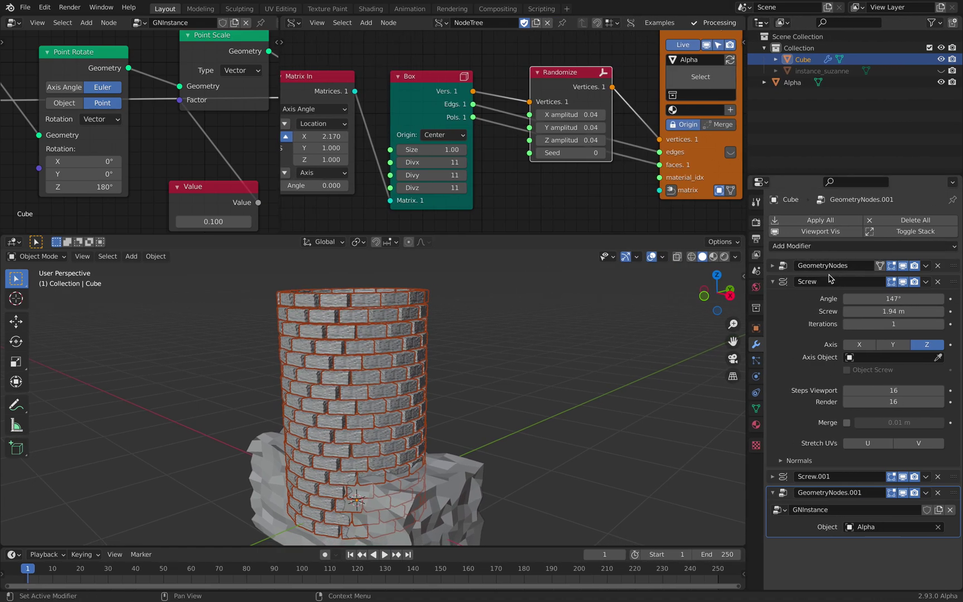
- Save study_screwGN_002.blend with the first geometry nodes modifier named GN_SingleVertex
left_click(772, 266)
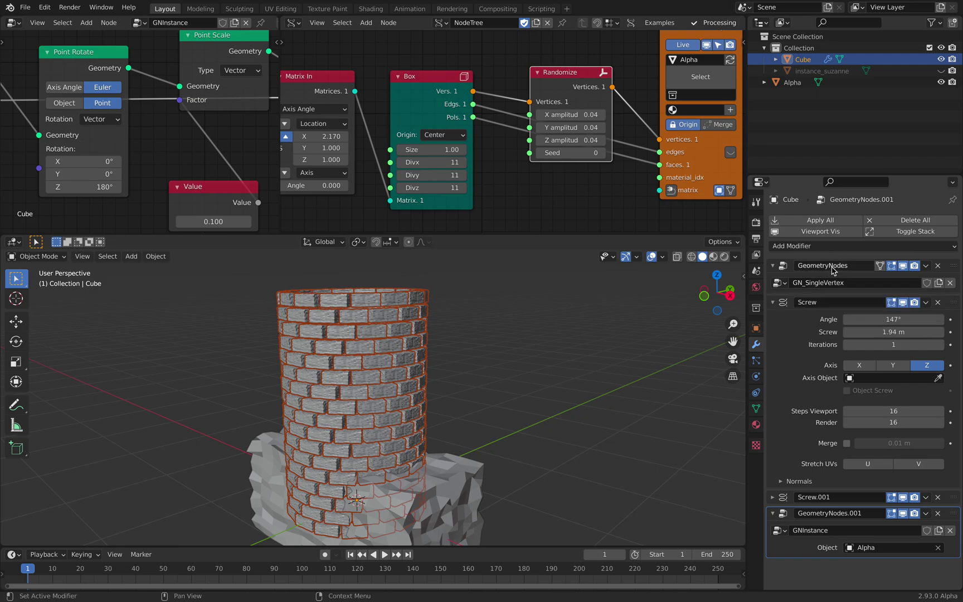
key("ctrl+s")
middle_click_drag(627, 333, 641, 330)
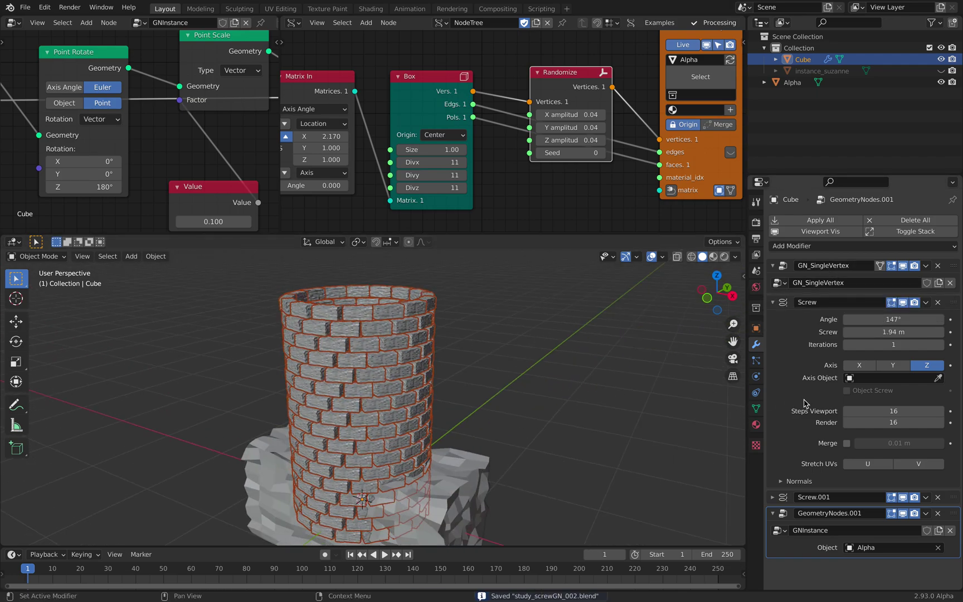
left_click(773, 265)
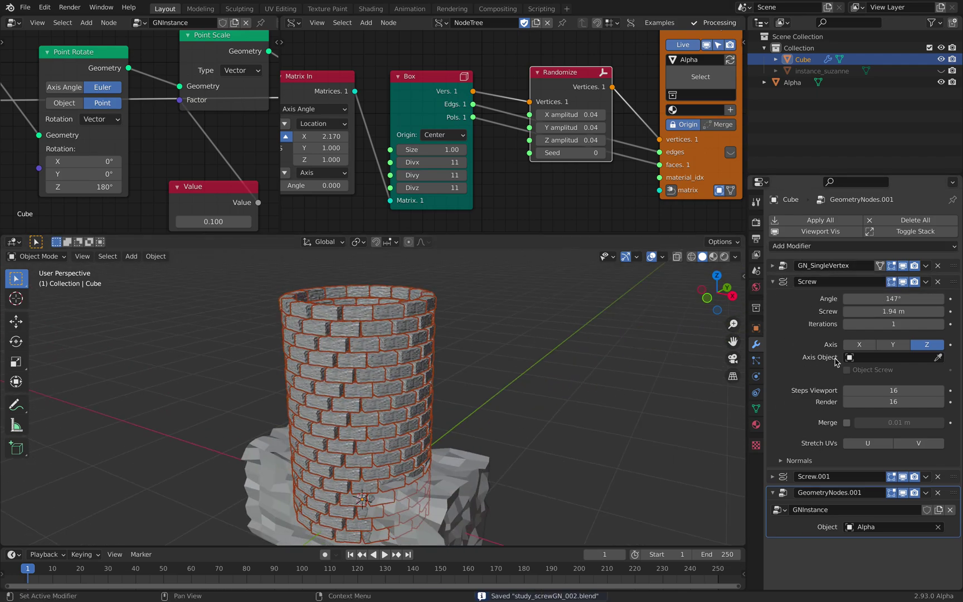
- Orbit around the brick tower while re-expanding and collapsing the GN_SingleVertex modifier
middle_click_drag(423, 334, 438, 328)
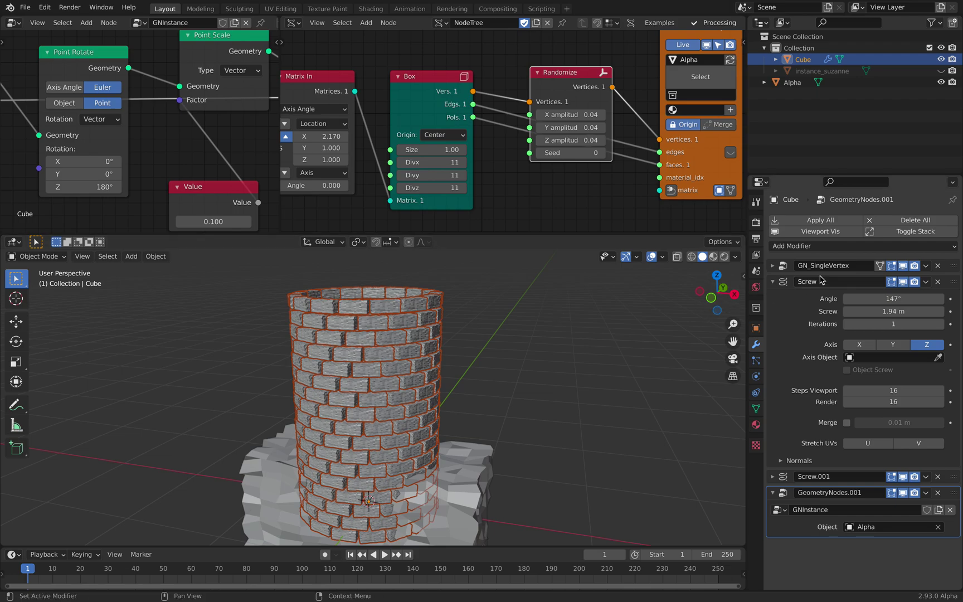
left_click(774, 266)
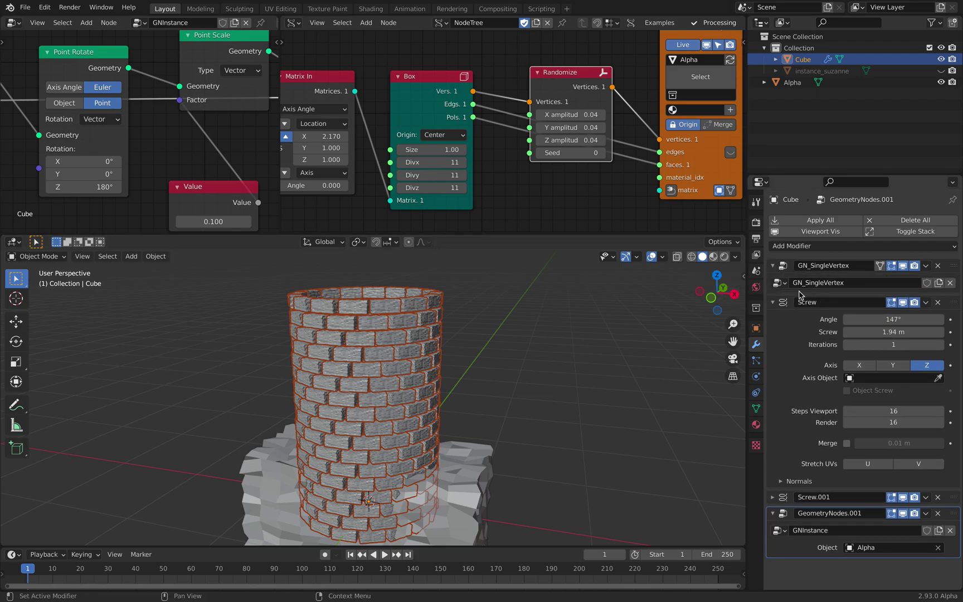
left_click(778, 268)
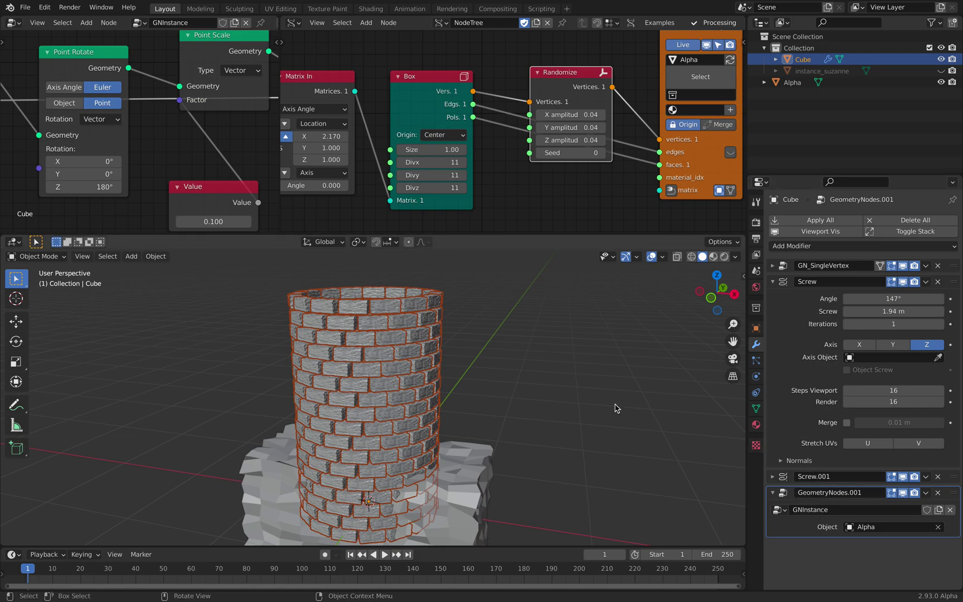
middle_click_drag(616, 408, 465, 379)
- Reselect the brick tower Cube and zoom out so both node trees show in full
left_click(433, 435)
scroll(465, 377, "up", 1)
left_click(417, 366)
scroll(507, 134, "down", 7)
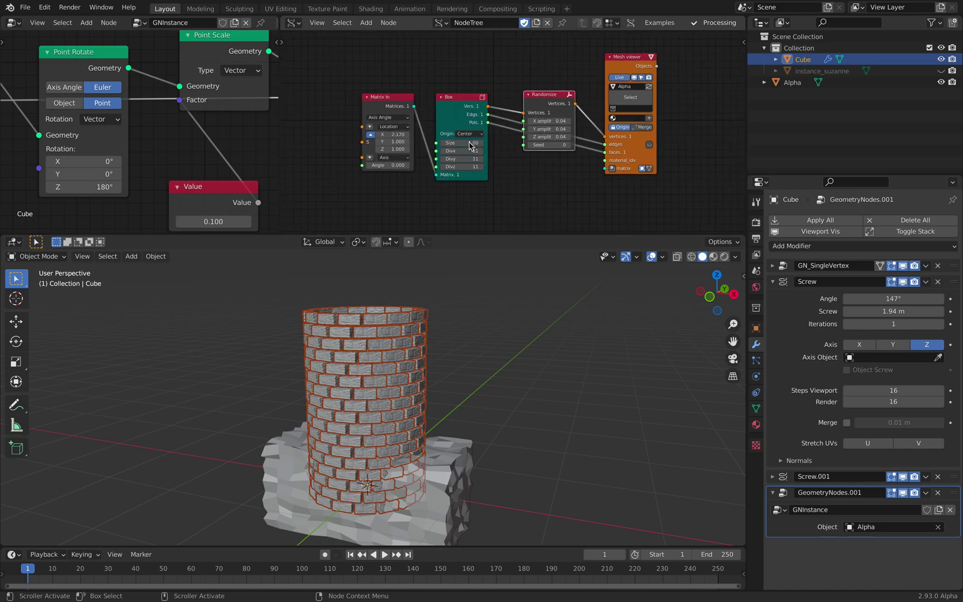
scroll(140, 131, "down", 9)
left_click_drag(279, 95, 376, 95)
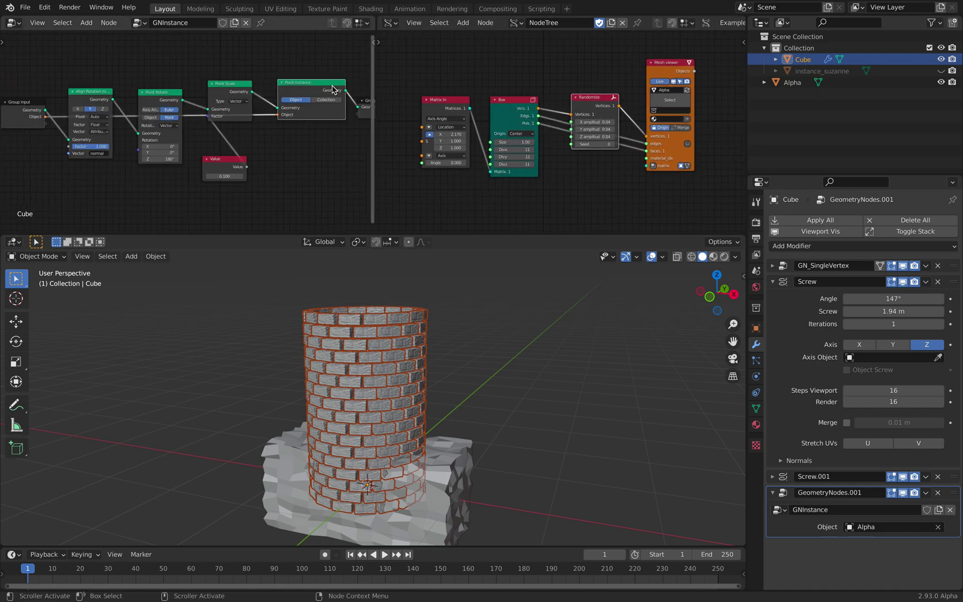